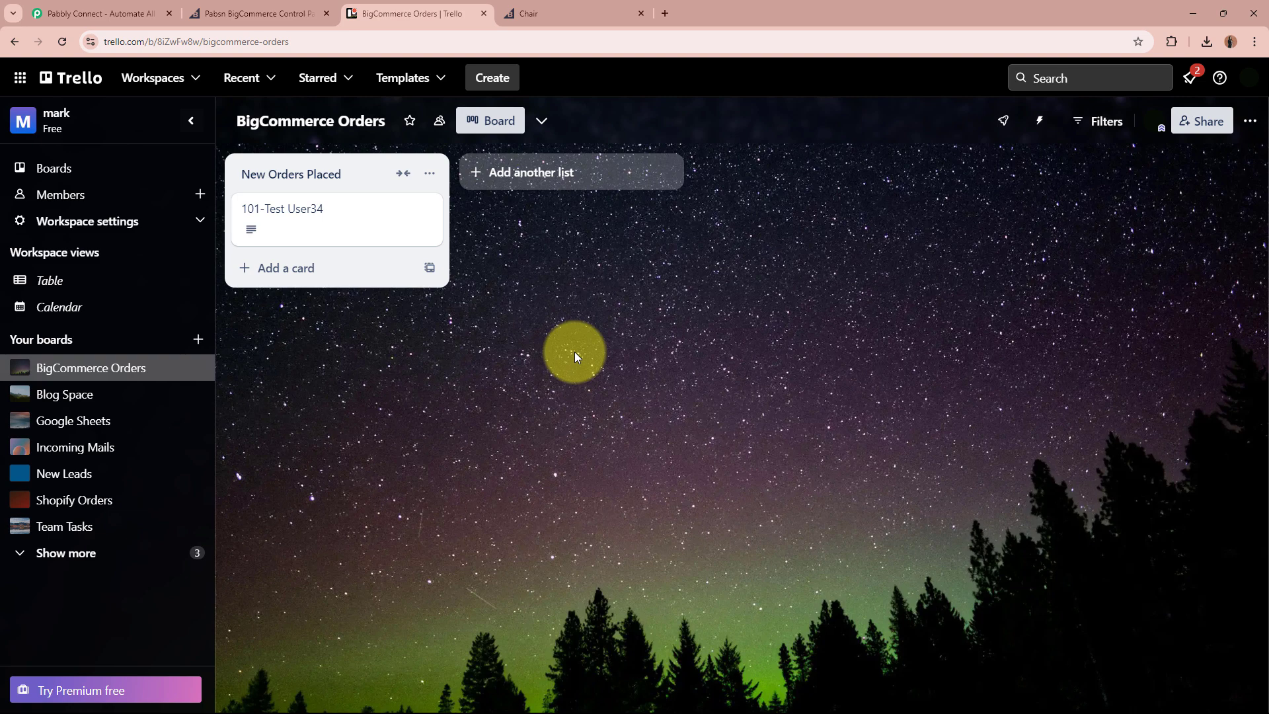
Sign in to Pabbly and launch Pabbly Connect in a new tab via Access Now.
click(104, 8)
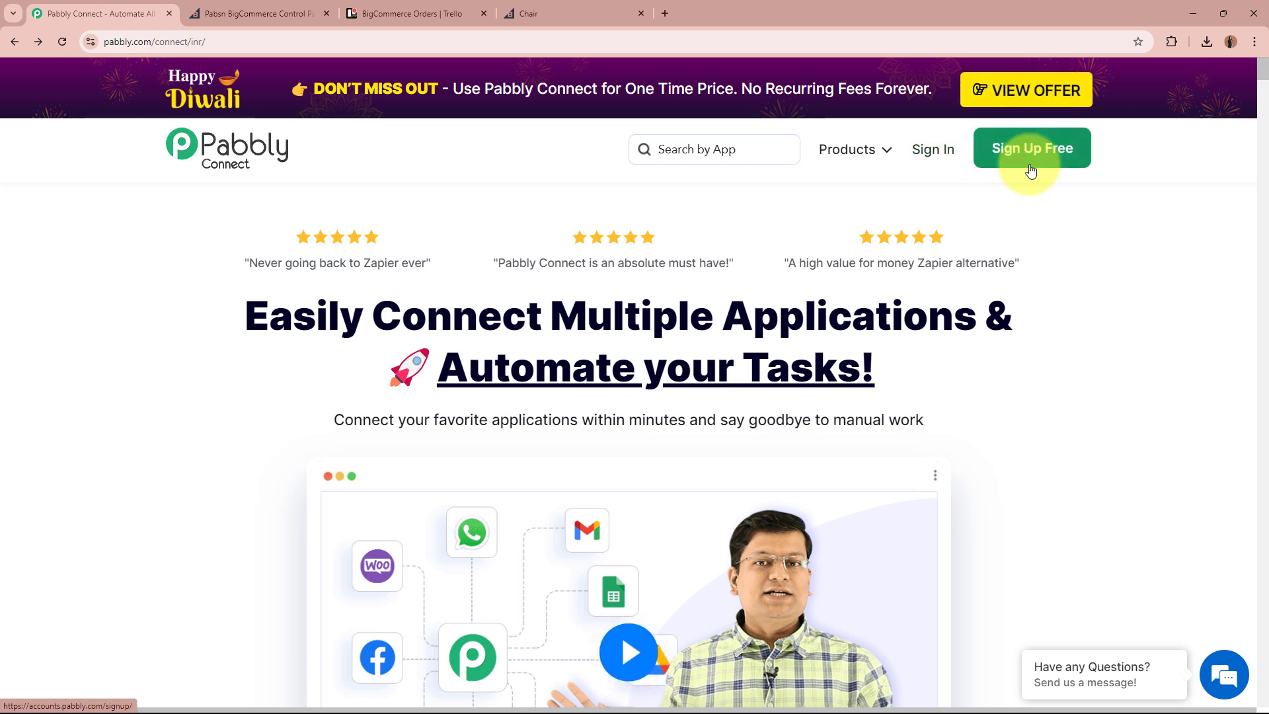
click(933, 149)
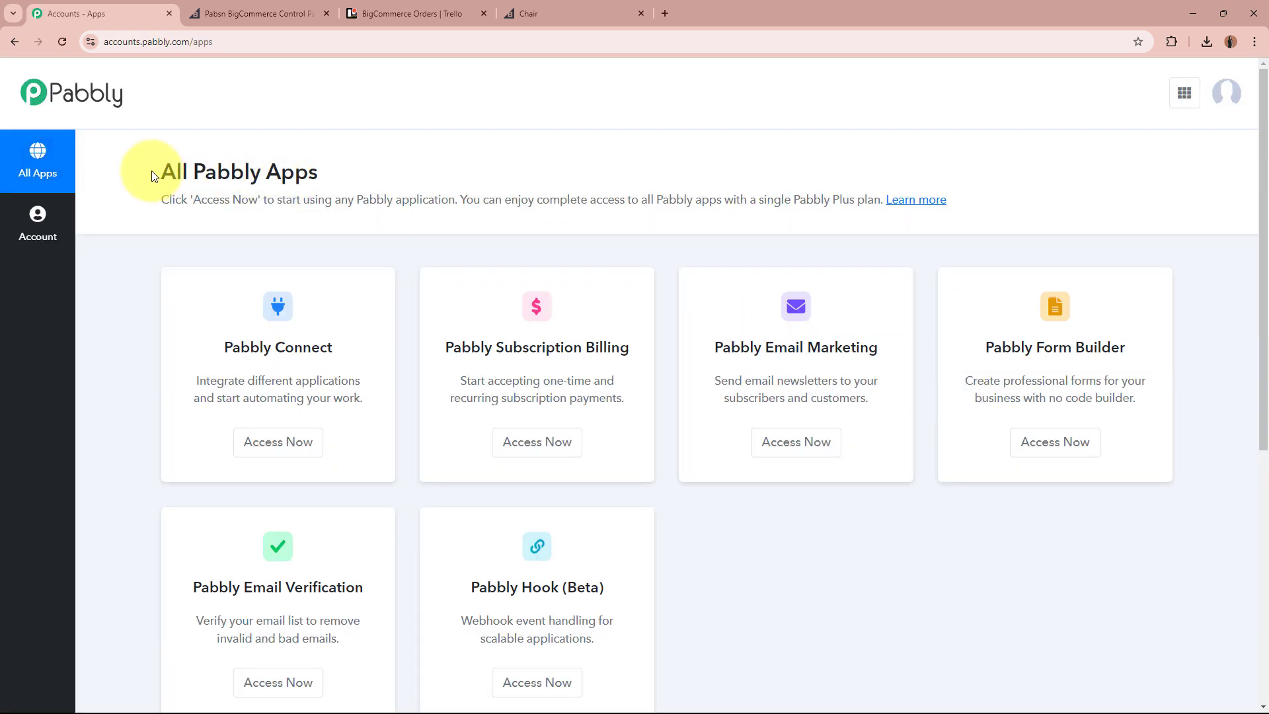
drag(158, 173, 406, 175)
click(406, 175)
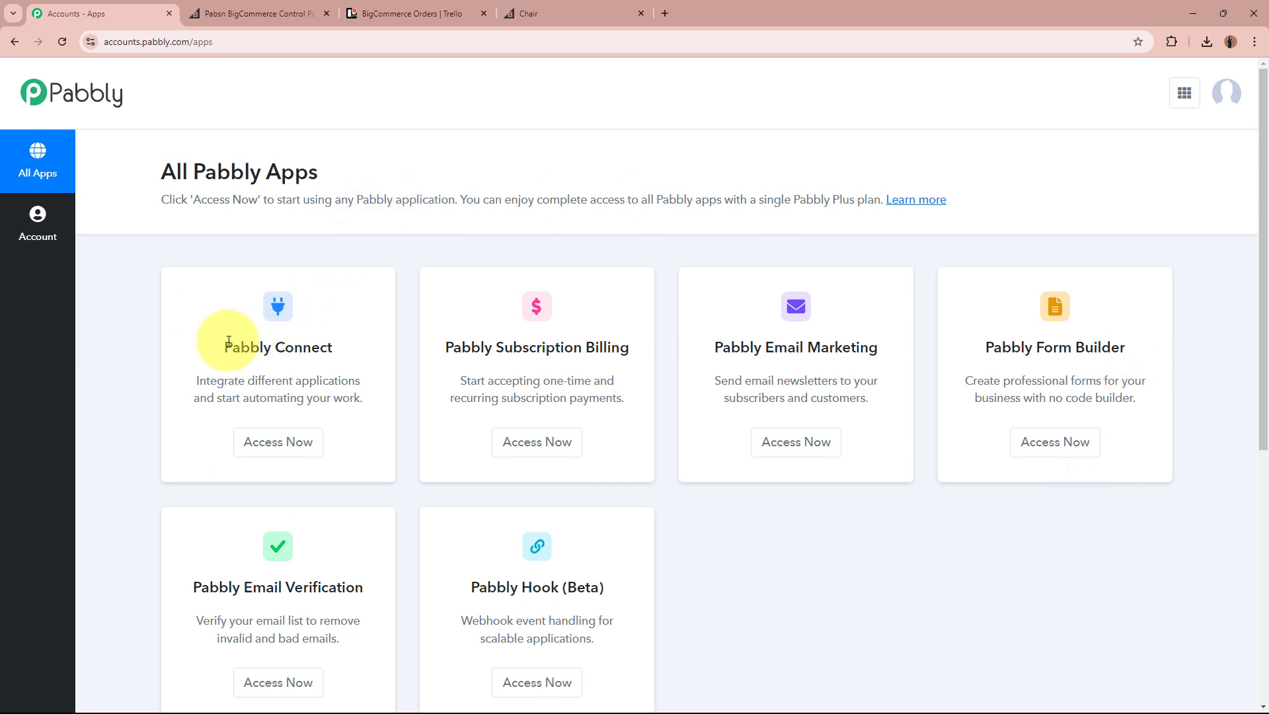
drag(229, 341, 348, 336)
click(350, 339)
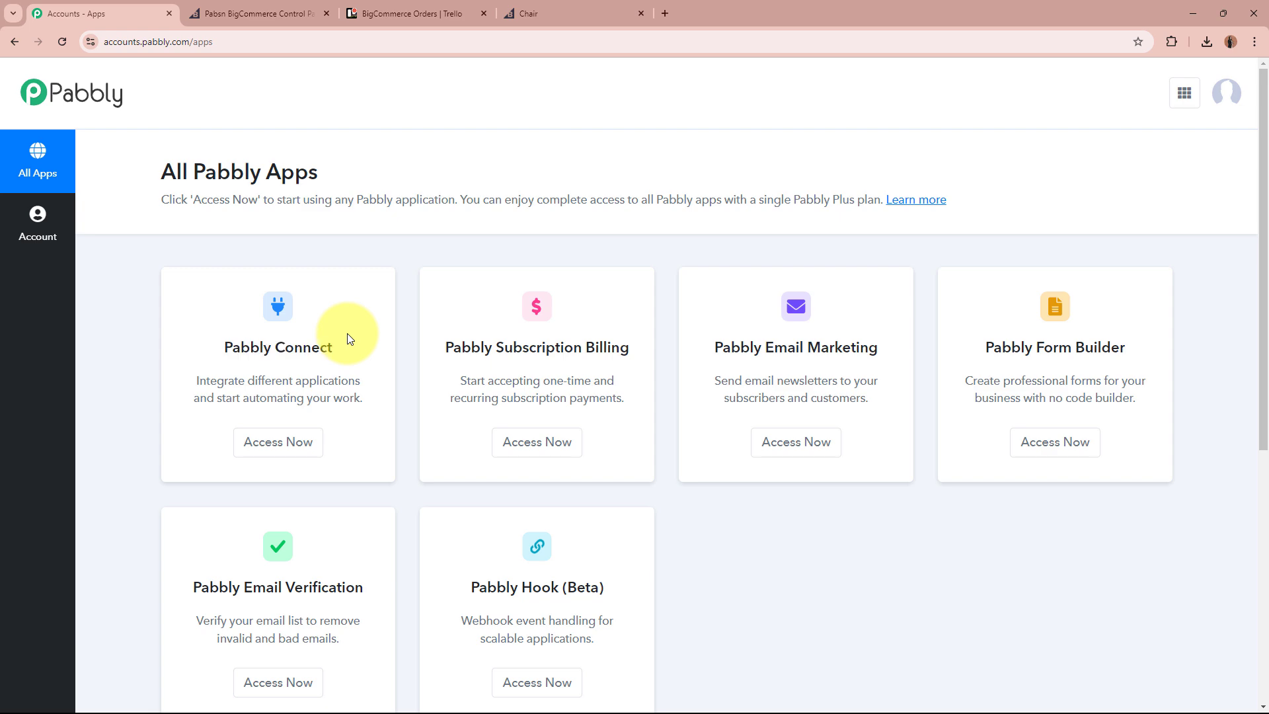
click(294, 440)
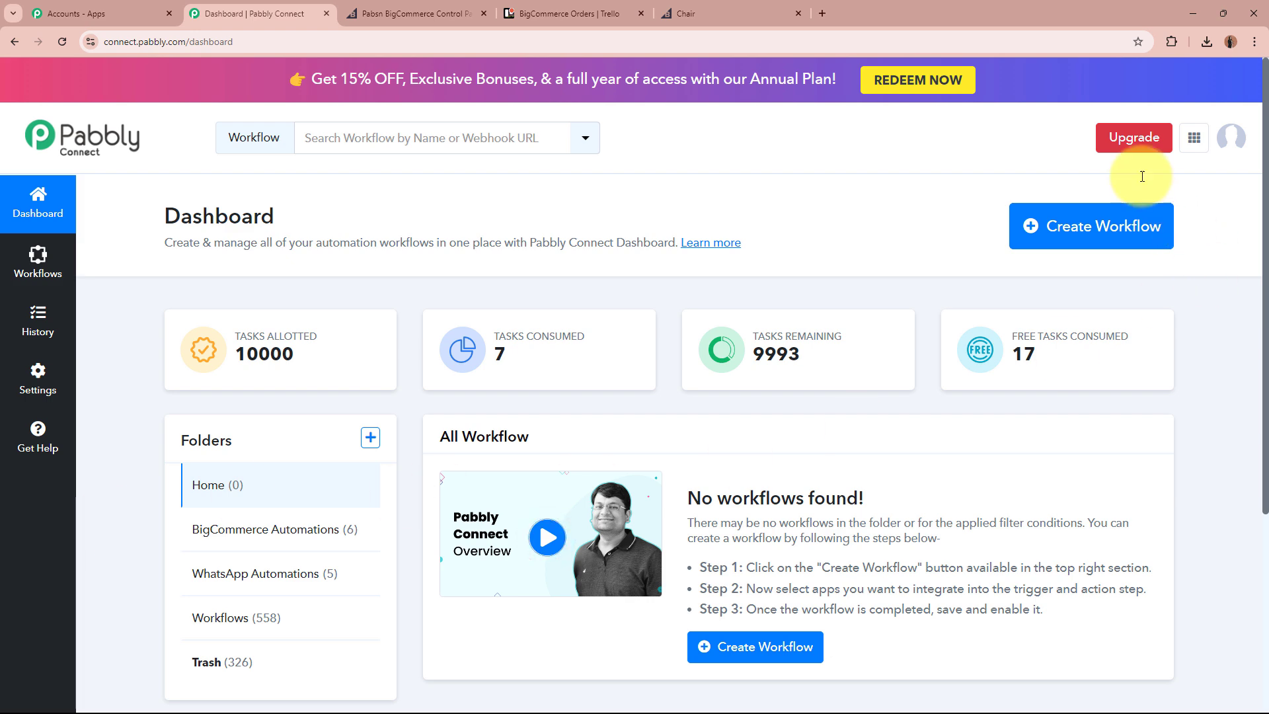
Create workflow 'Create Trello Cards for BigCommerce Order Purchase' in the BigCommerce Automations folder.
click(1106, 222)
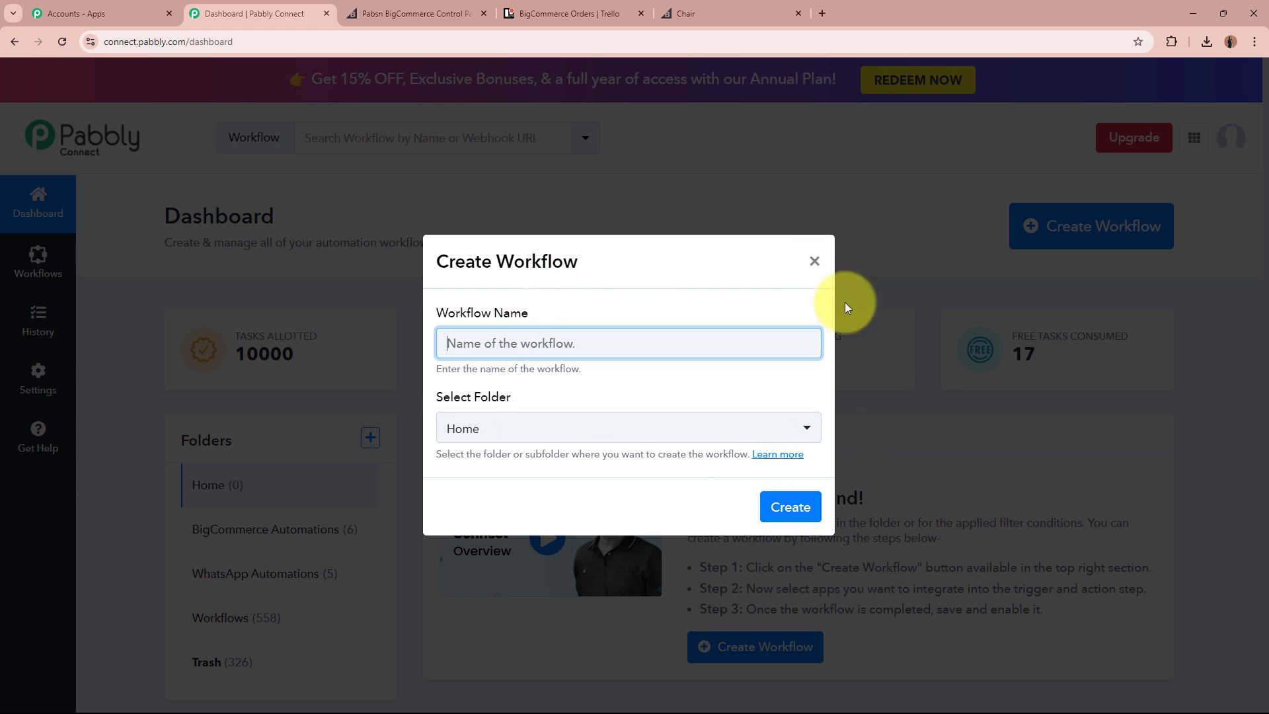
drag(436, 310, 542, 312)
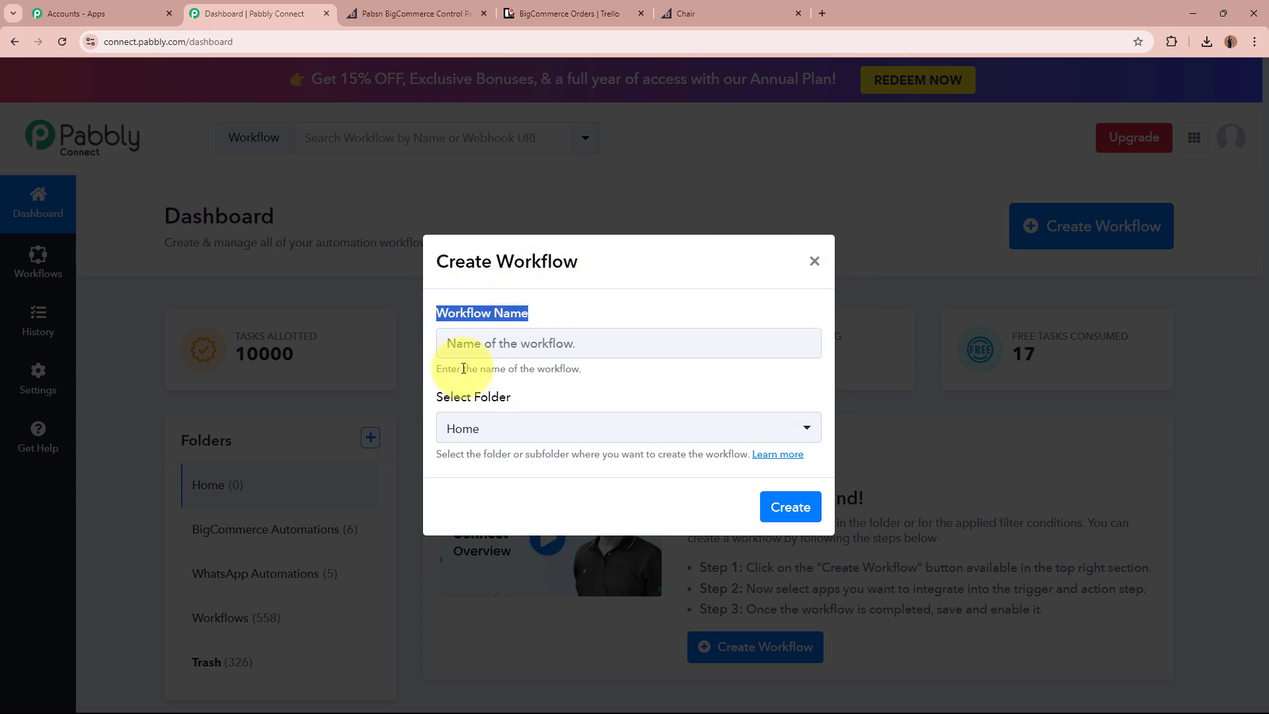
drag(434, 398, 532, 396)
click(545, 345)
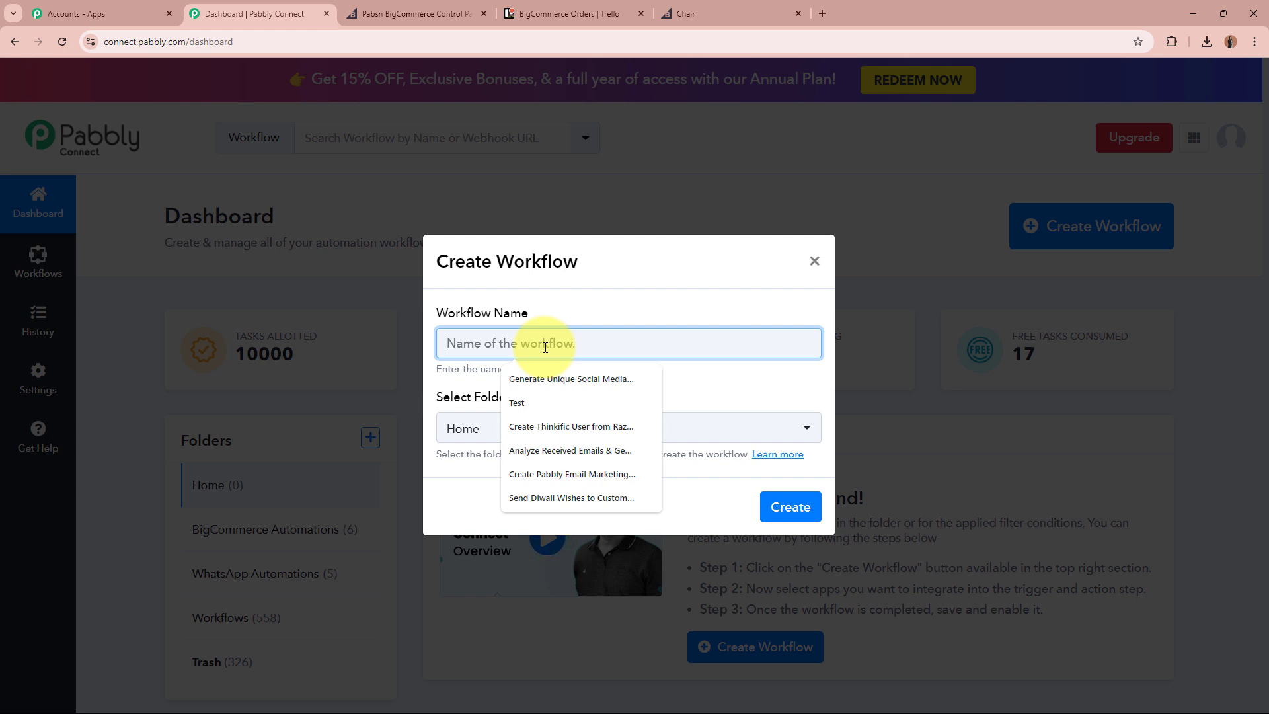
text(Create Trello Cards for BigCommerce Order Purchase)
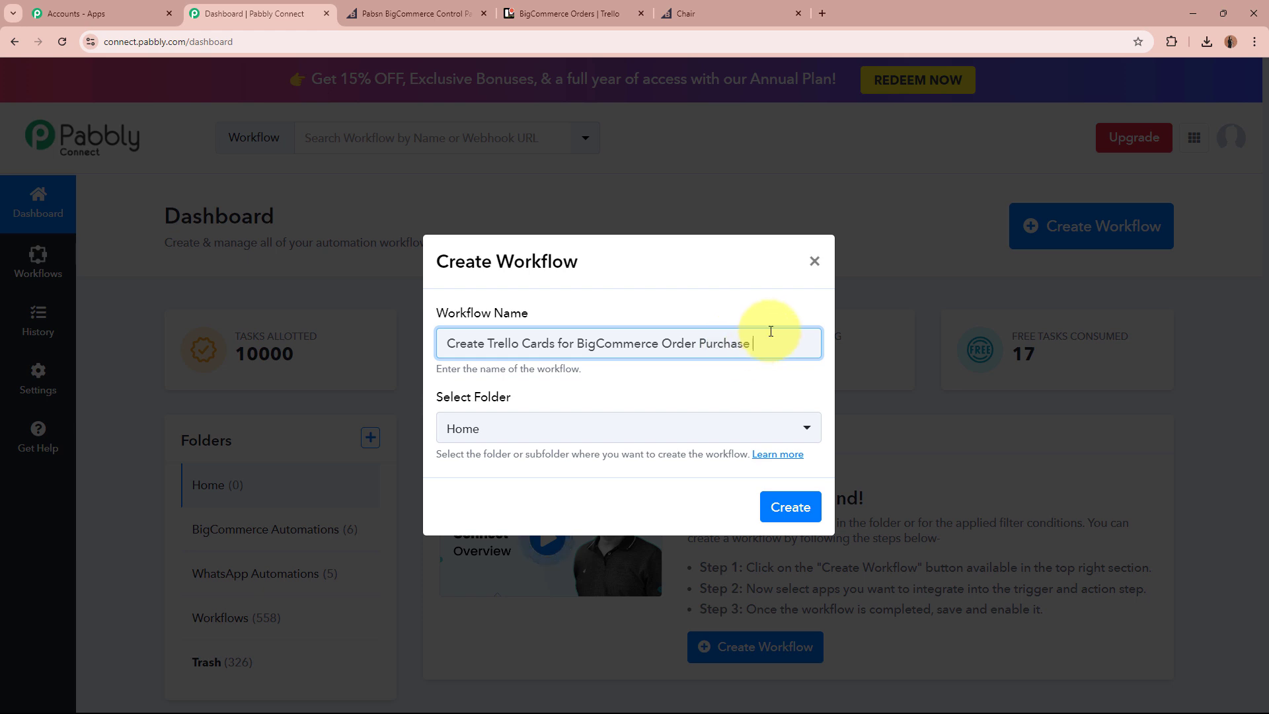
click(669, 388)
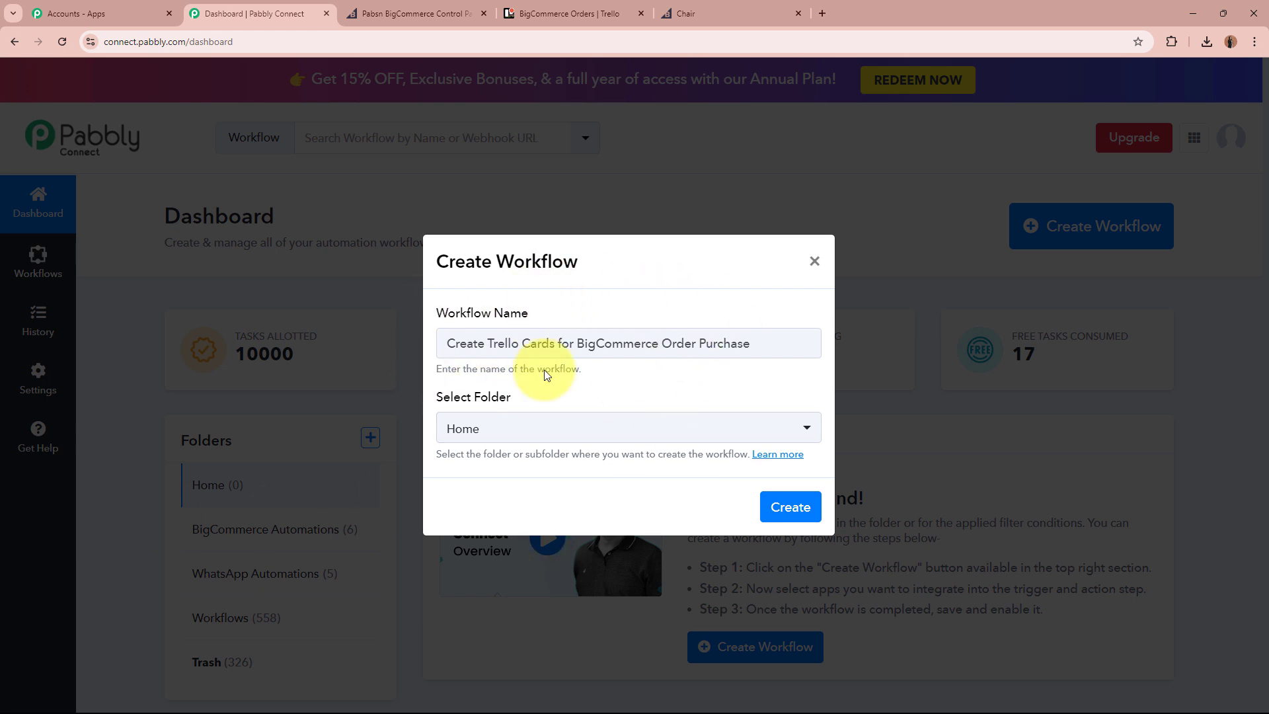
click(558, 429)
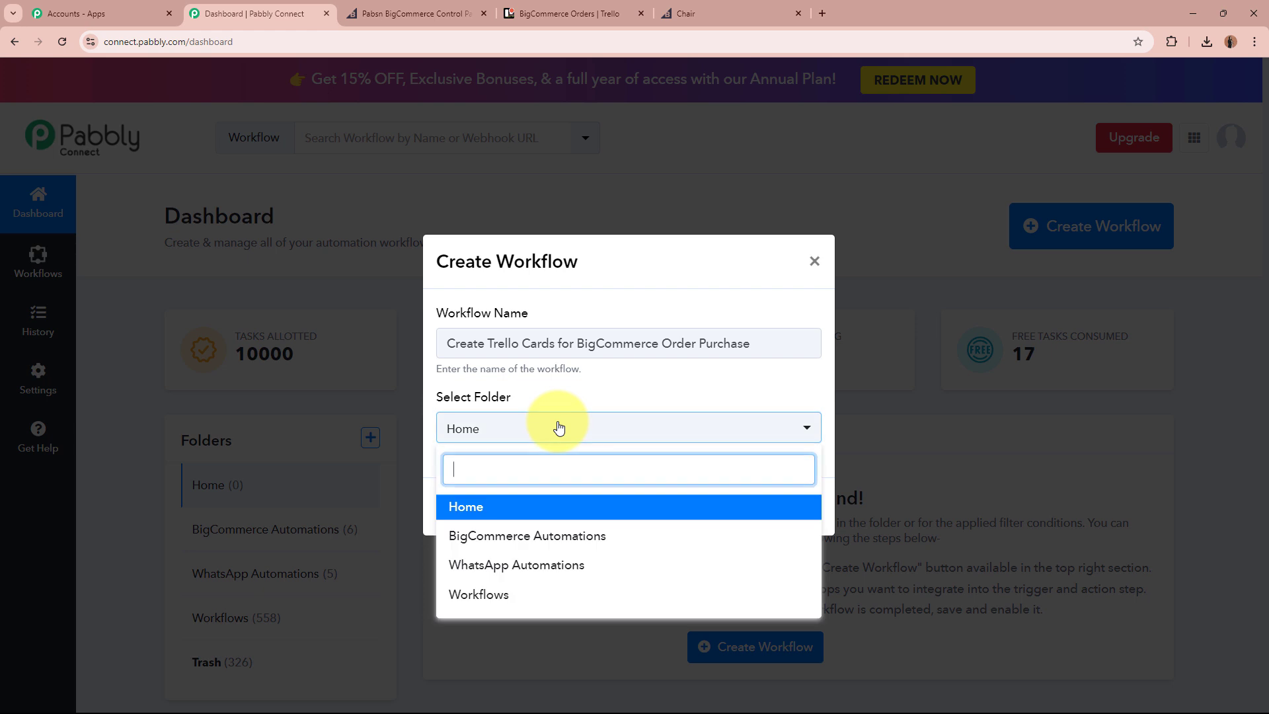
click(562, 539)
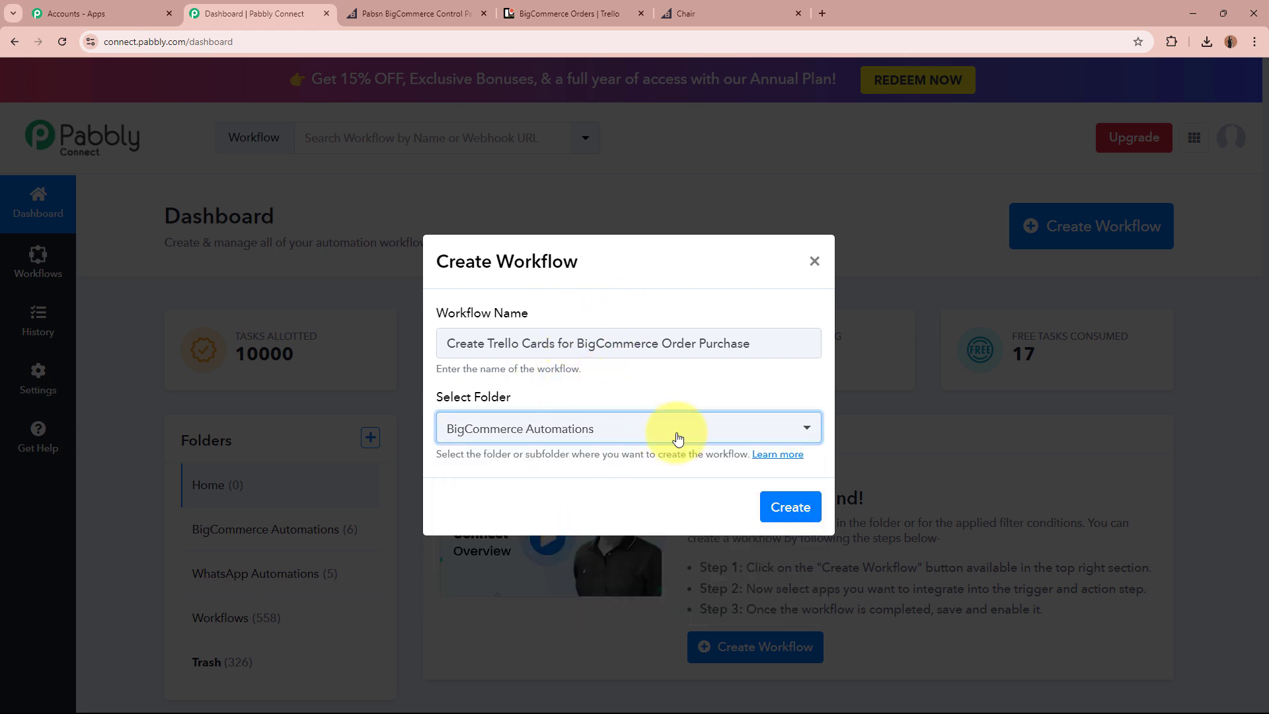
click(820, 517)
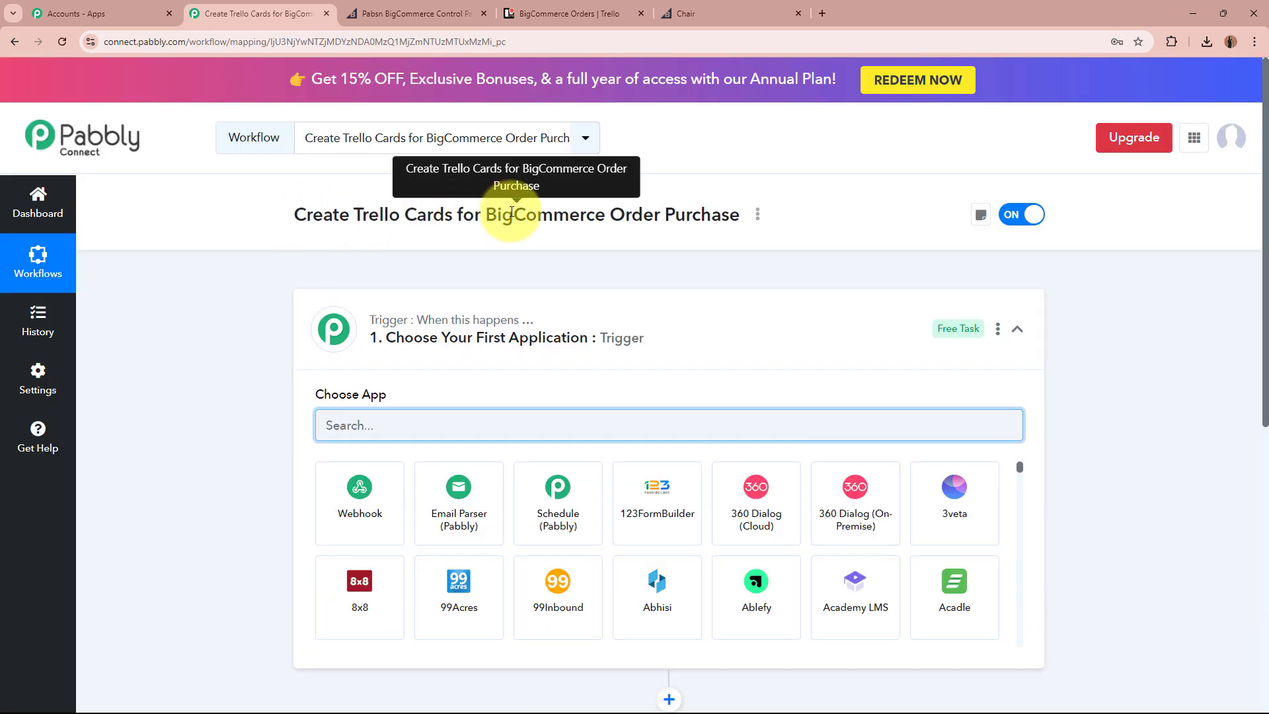
Choose BigCommerce as the workflow's trigger app.
click(621, 359)
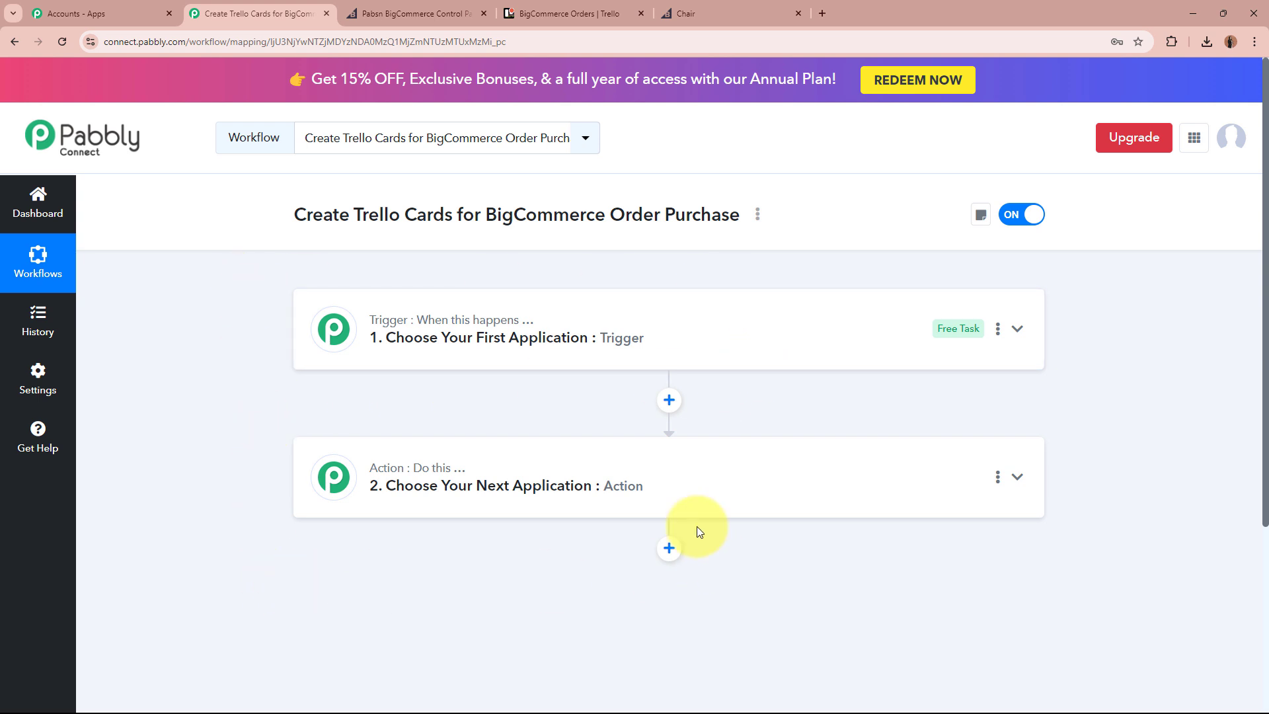
click(728, 331)
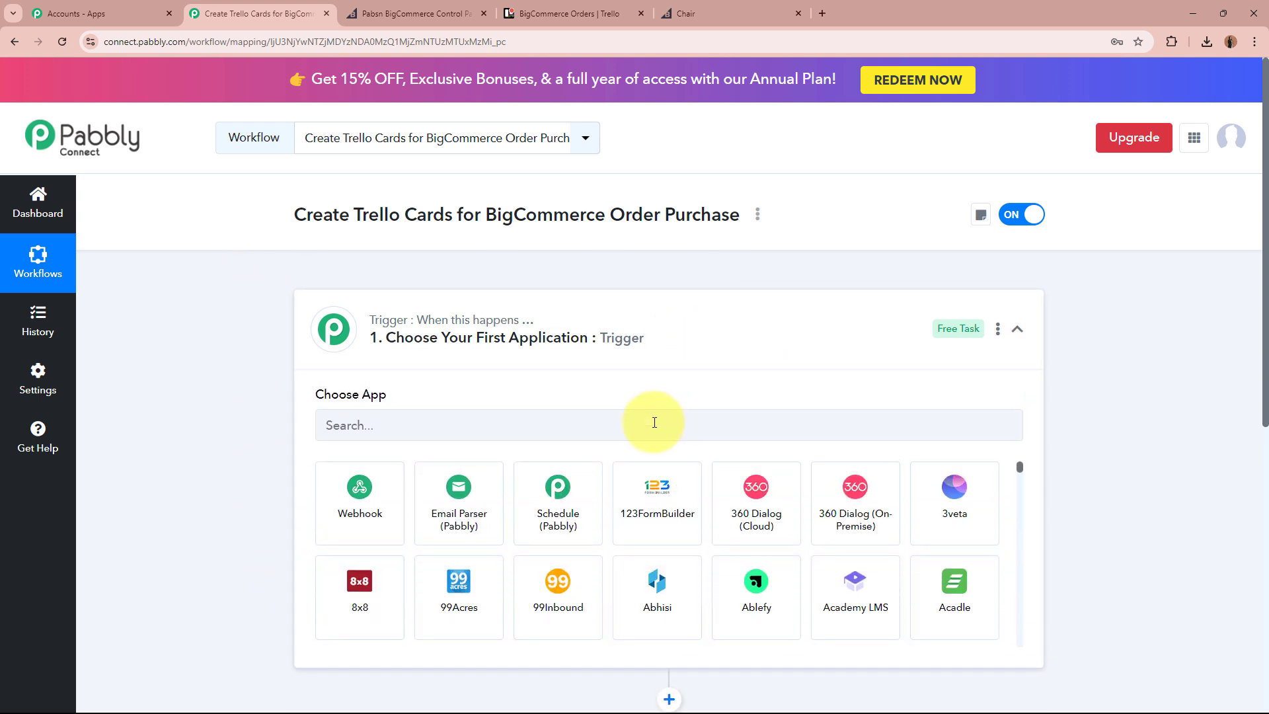
click(655, 422)
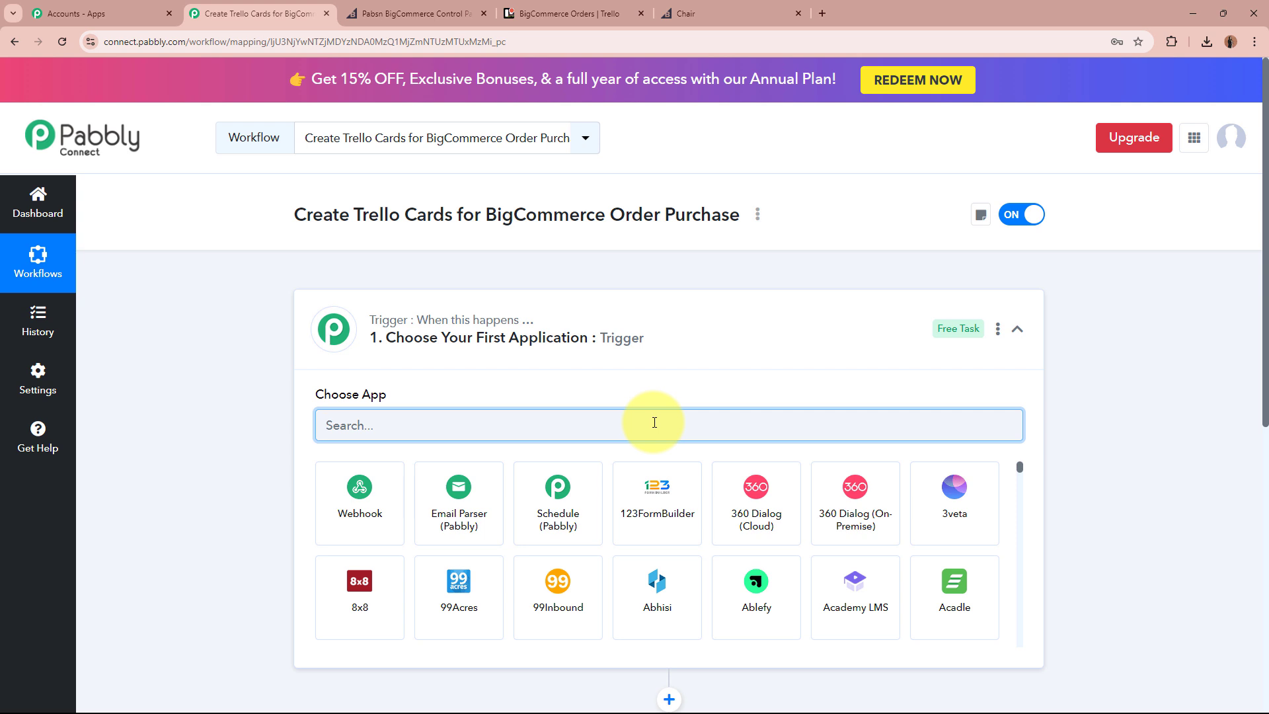
text(Big)
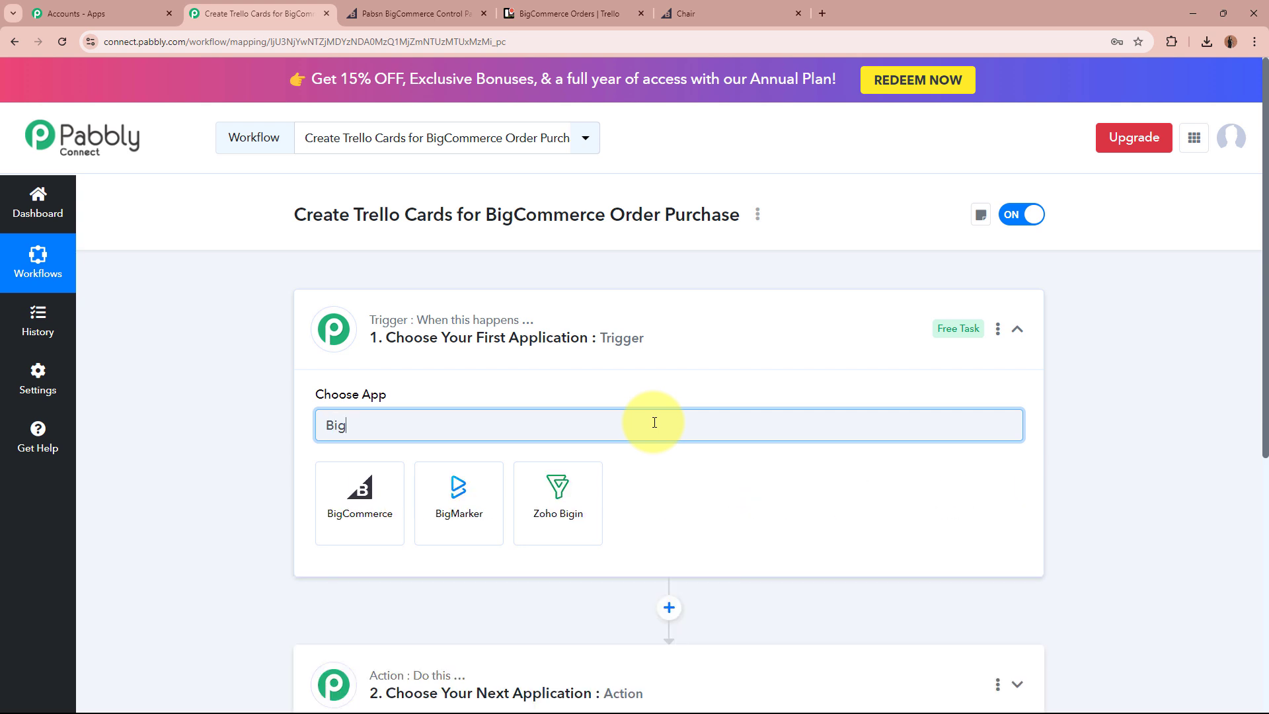
text(Comm)
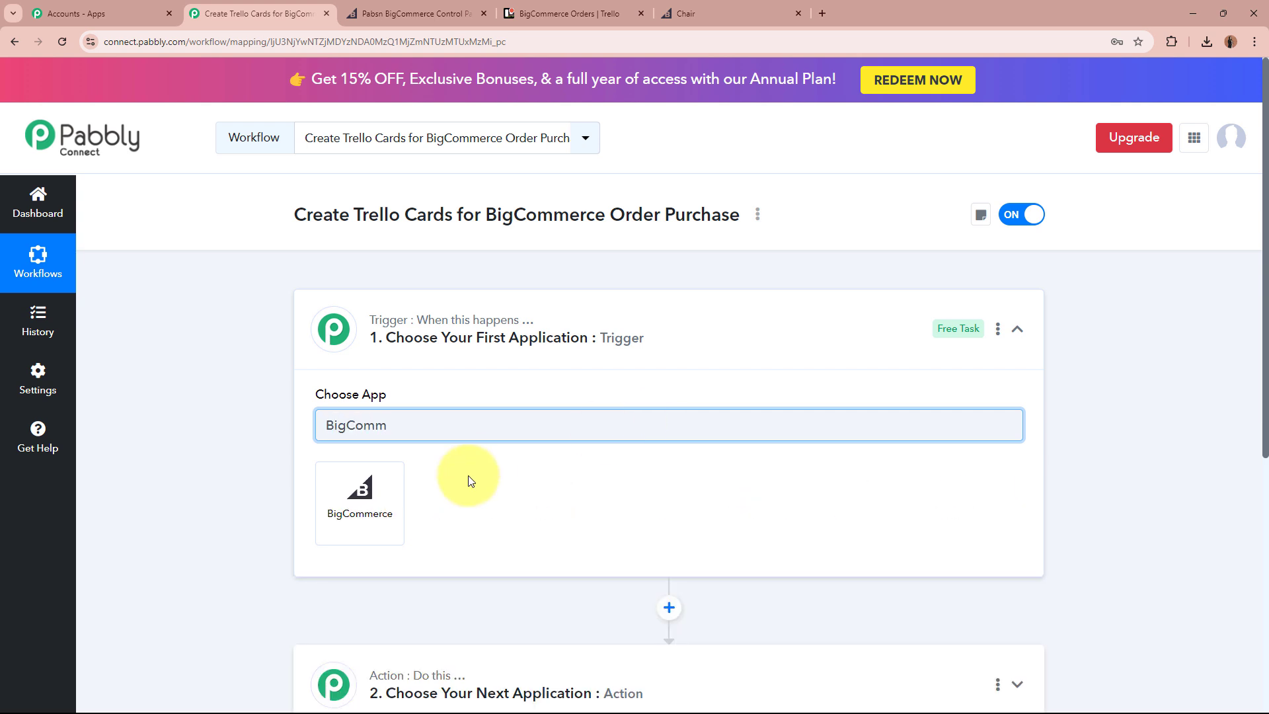
click(360, 502)
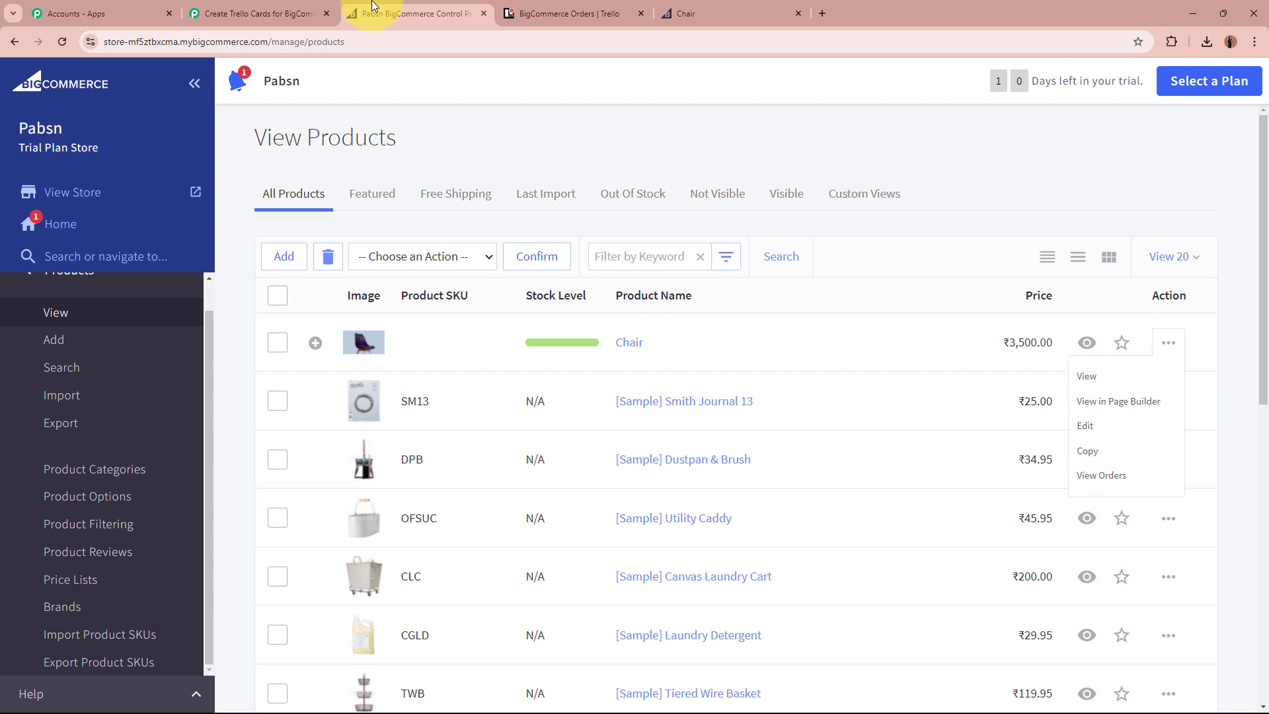
click(413, 13)
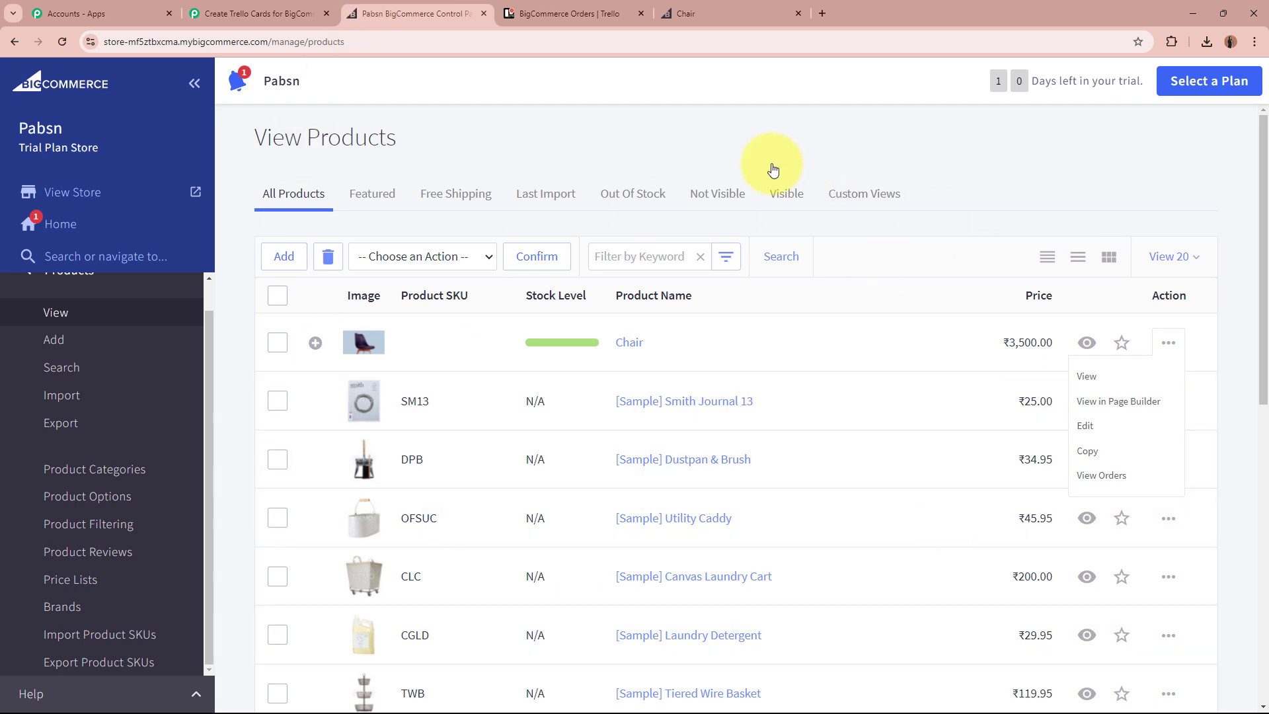
click(258, 13)
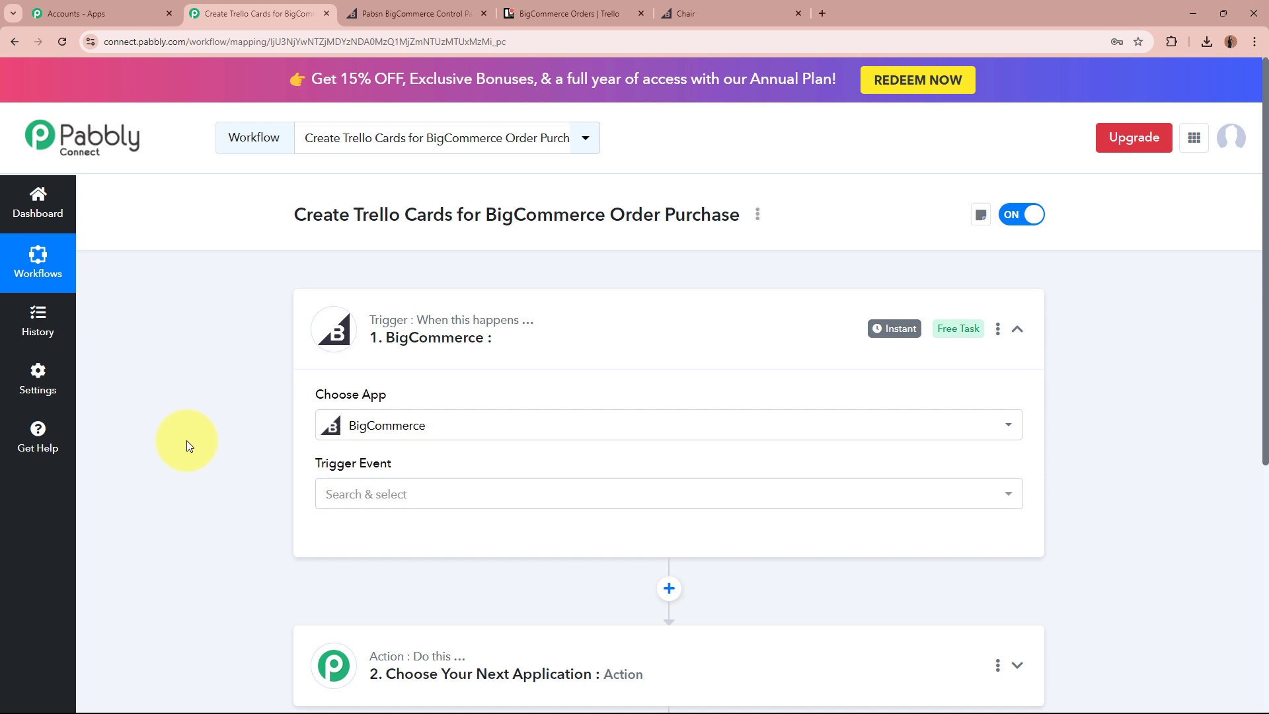
Set the trigger event to New Order Created and start connecting an account.
click(409, 495)
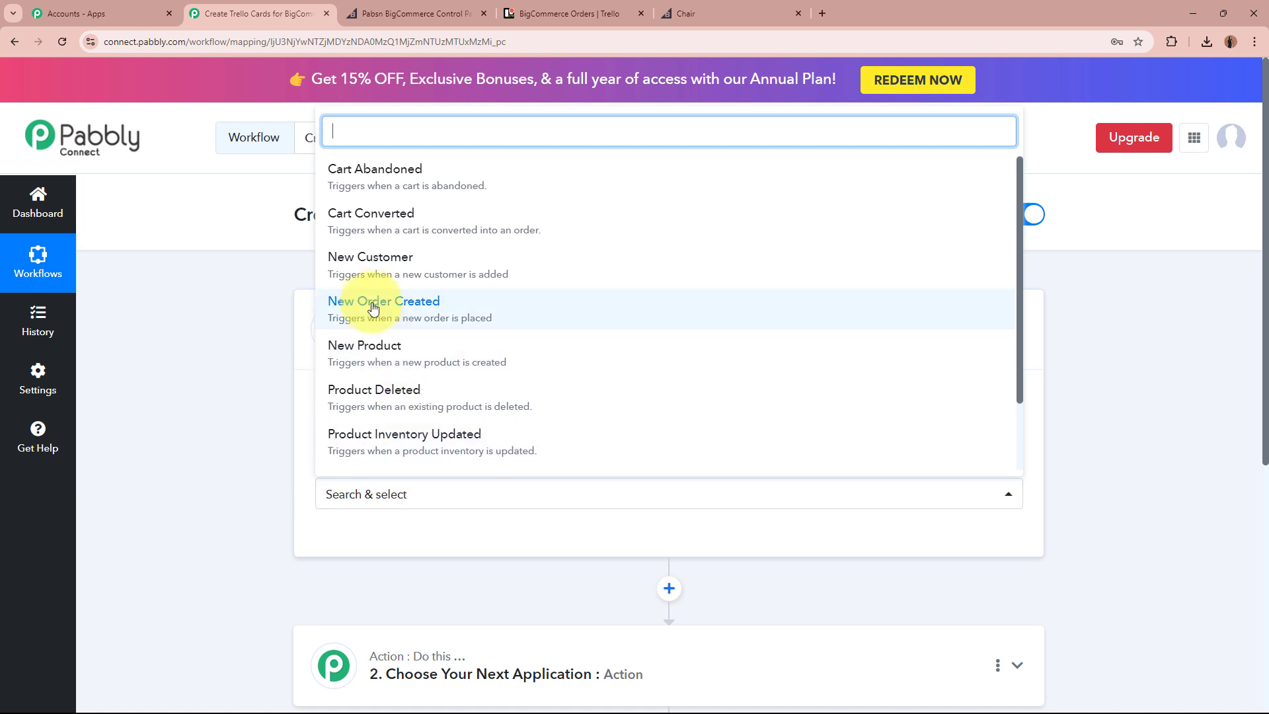
click(344, 304)
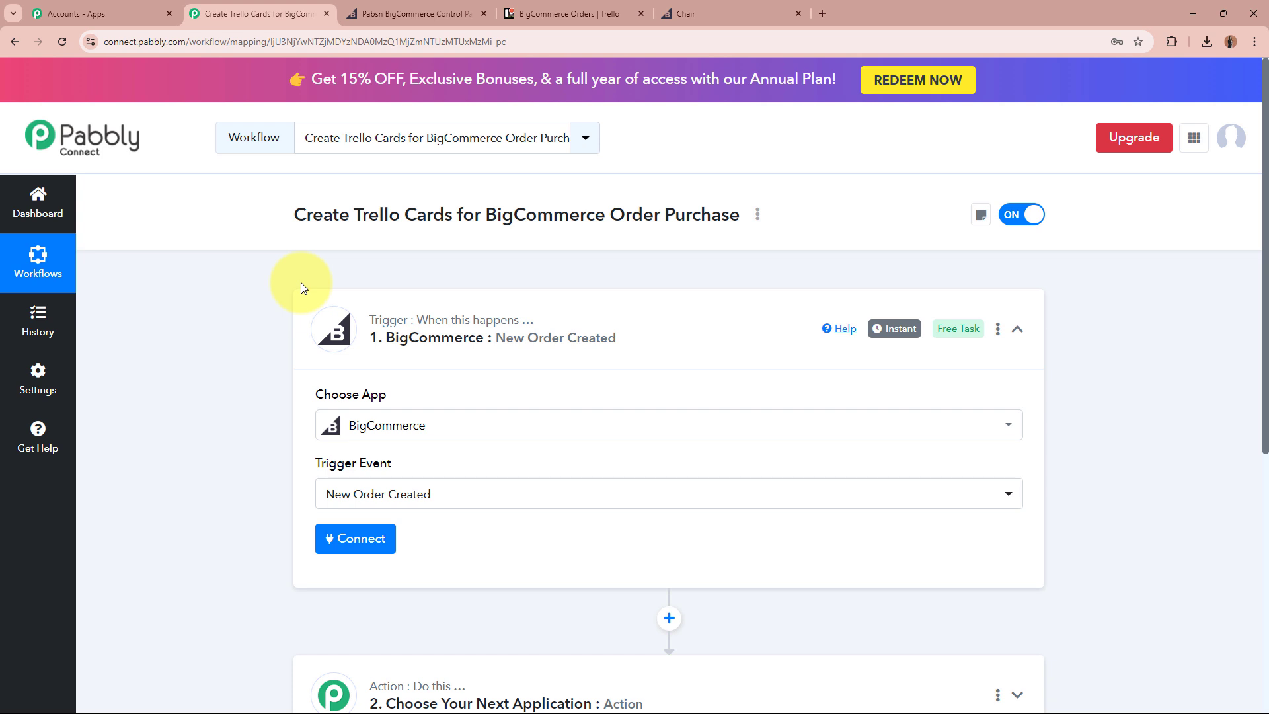
click(335, 540)
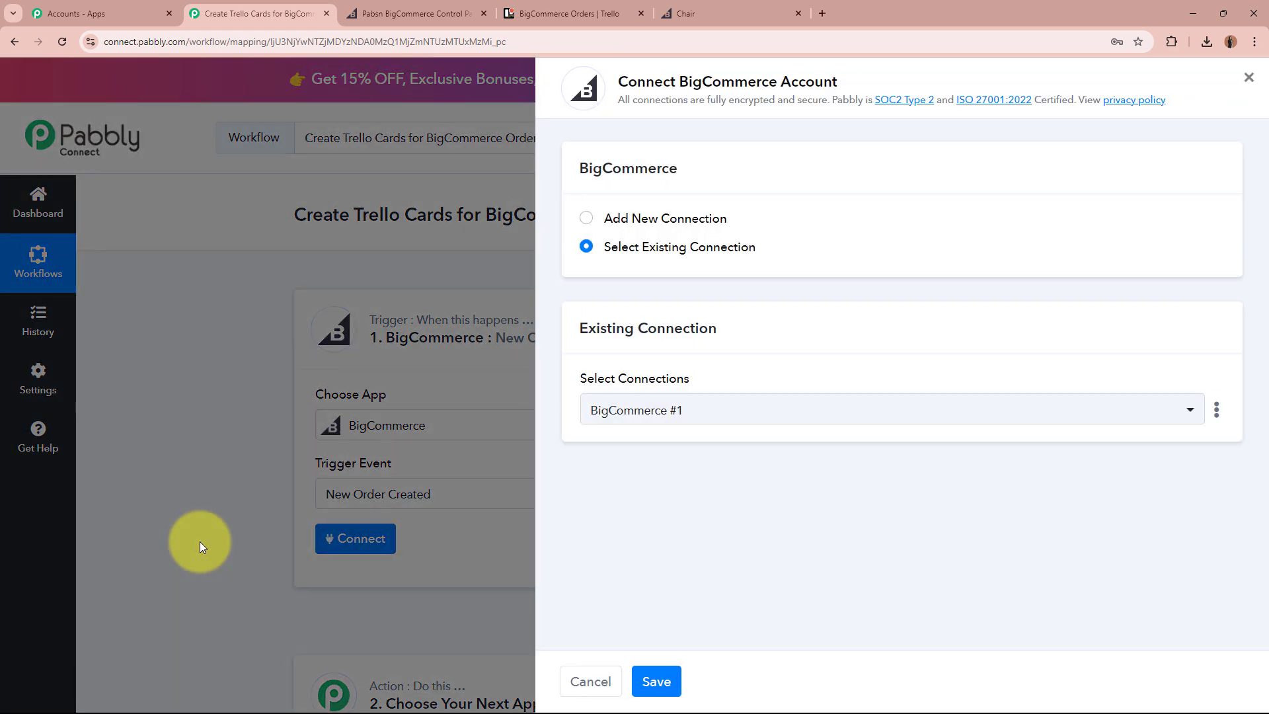
Add a new BigCommerce connection and review its Client Id, Access Token and Store Hash Key fields.
click(583, 220)
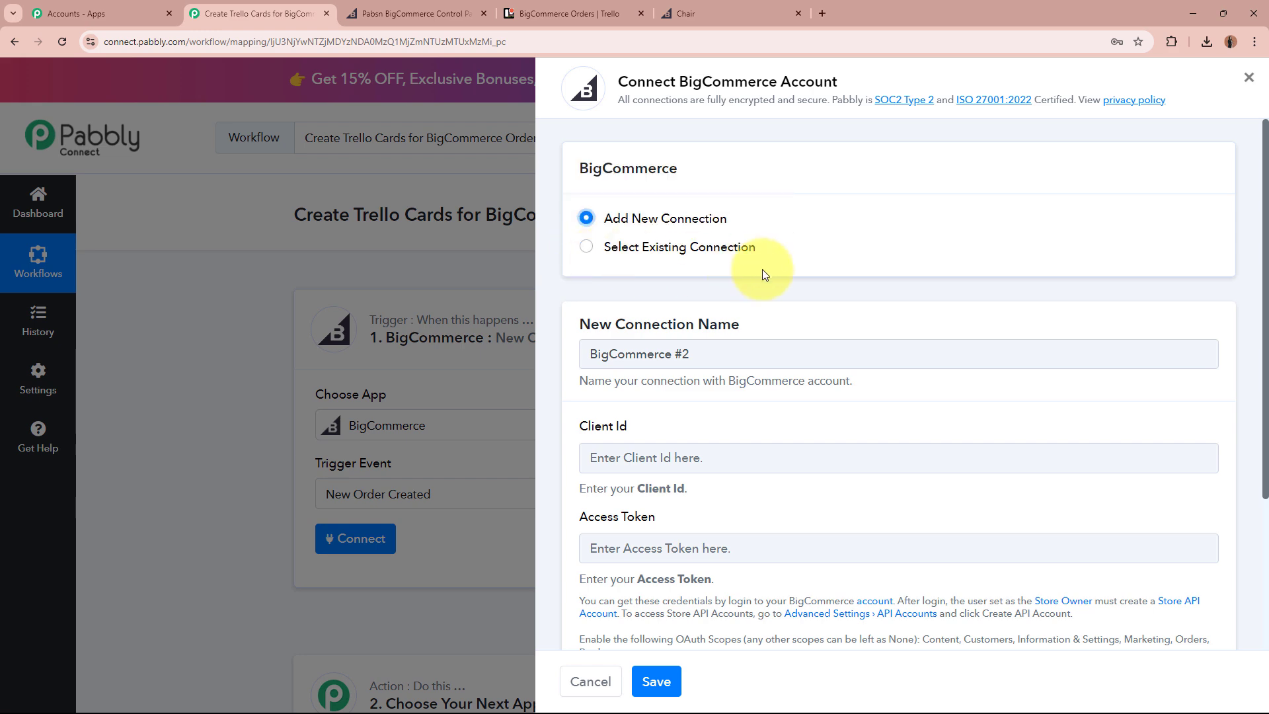
scroll(762, 268, down, 3)
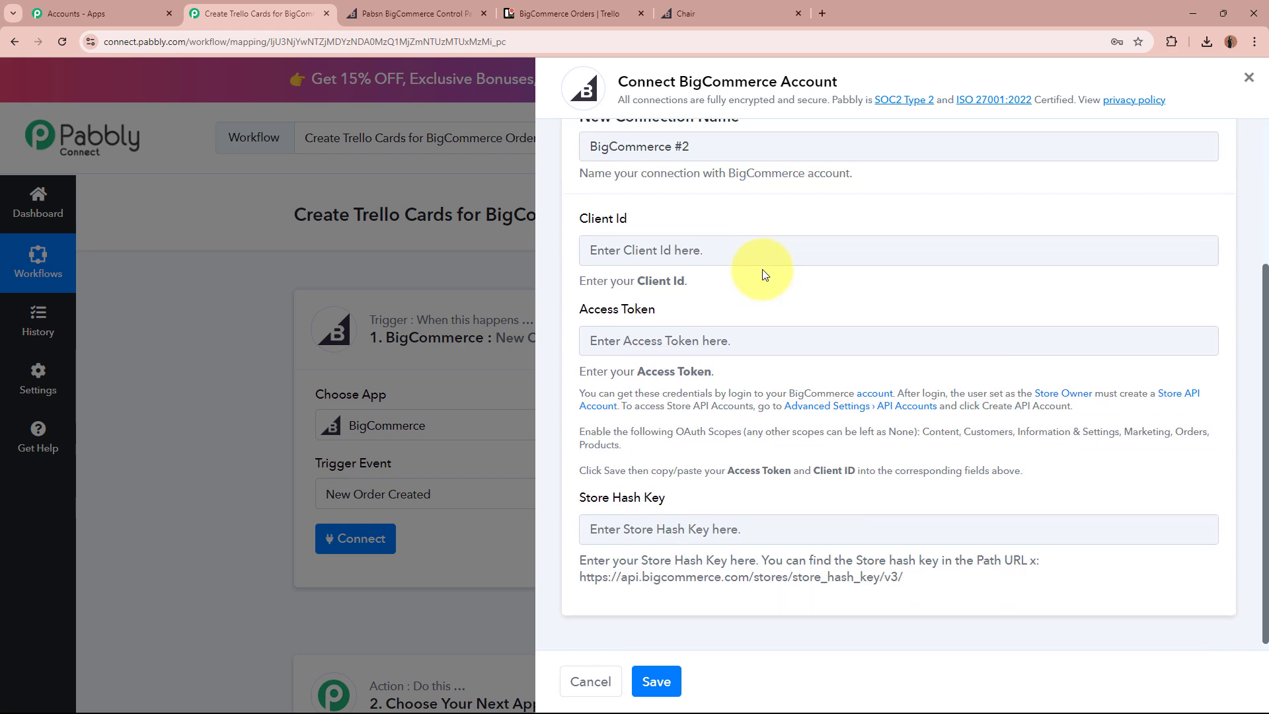
drag(572, 208, 650, 212)
drag(574, 301, 703, 297)
drag(576, 498, 700, 497)
click(693, 498)
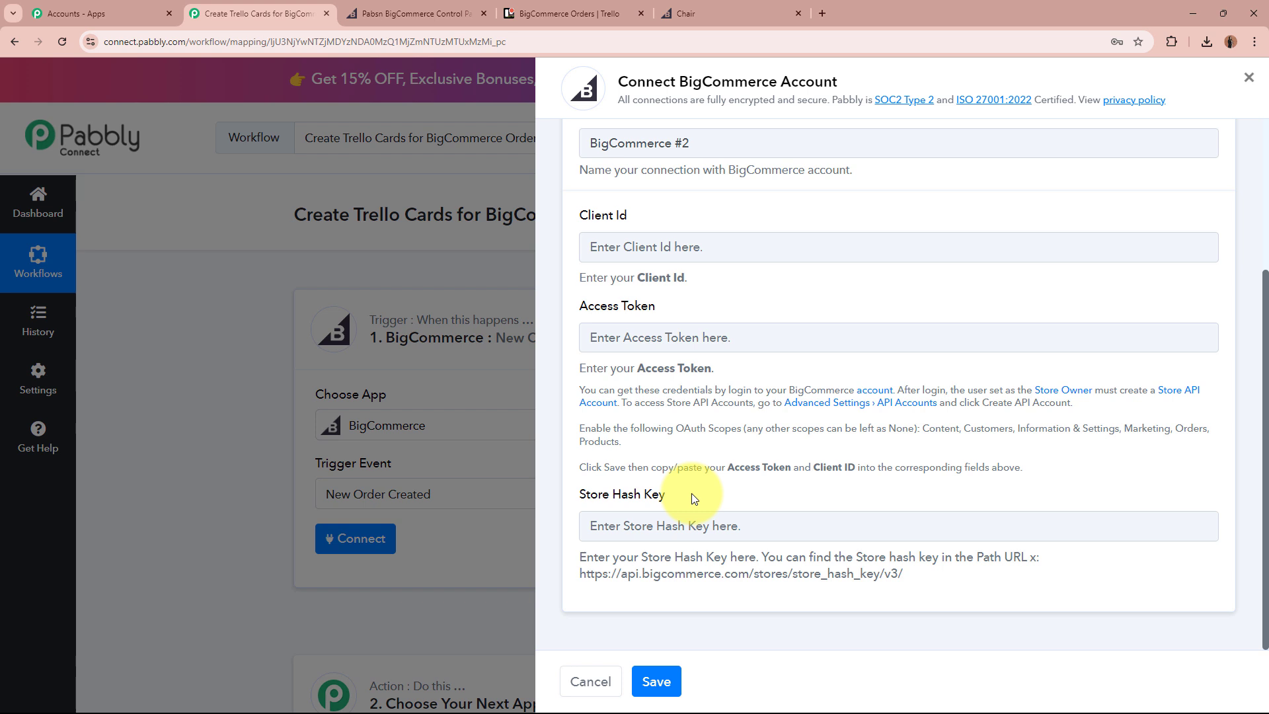
Read the required-scopes help text and open BigCommerce's API Accounts page in a new tab.
drag(584, 368, 1014, 464)
click(1014, 465)
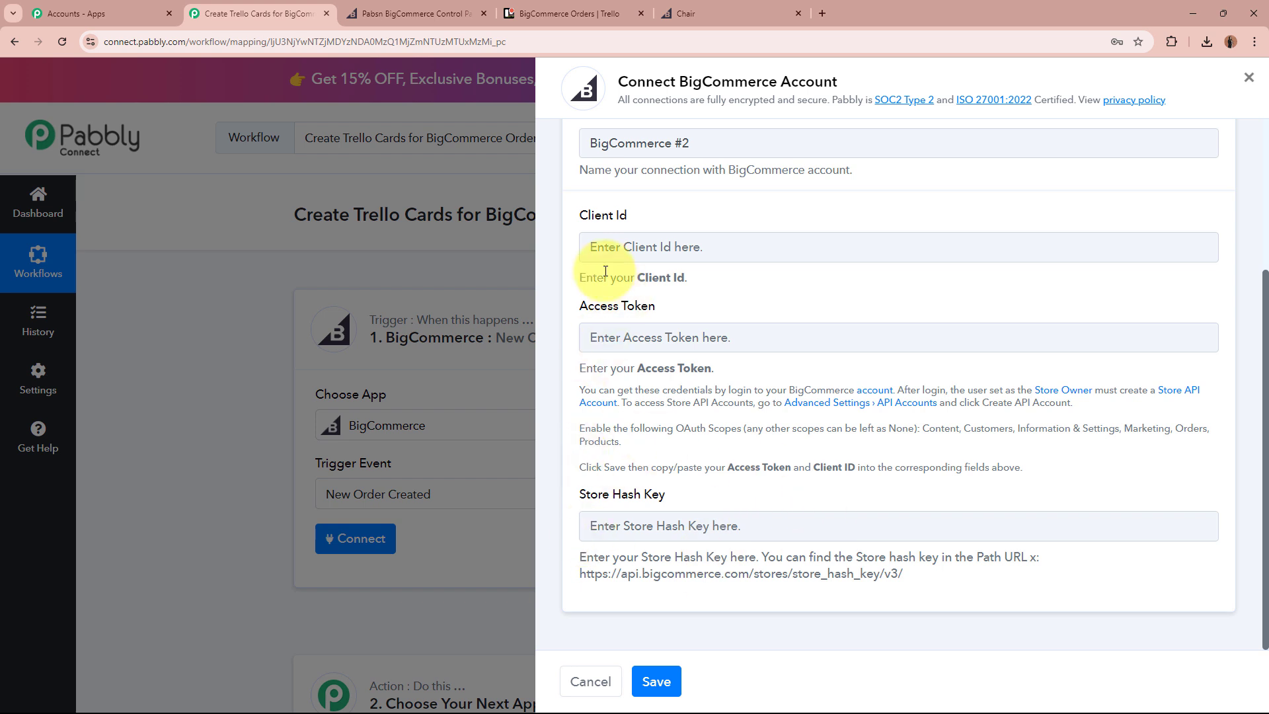
drag(576, 248, 626, 224)
drag(582, 318, 671, 315)
click(669, 314)
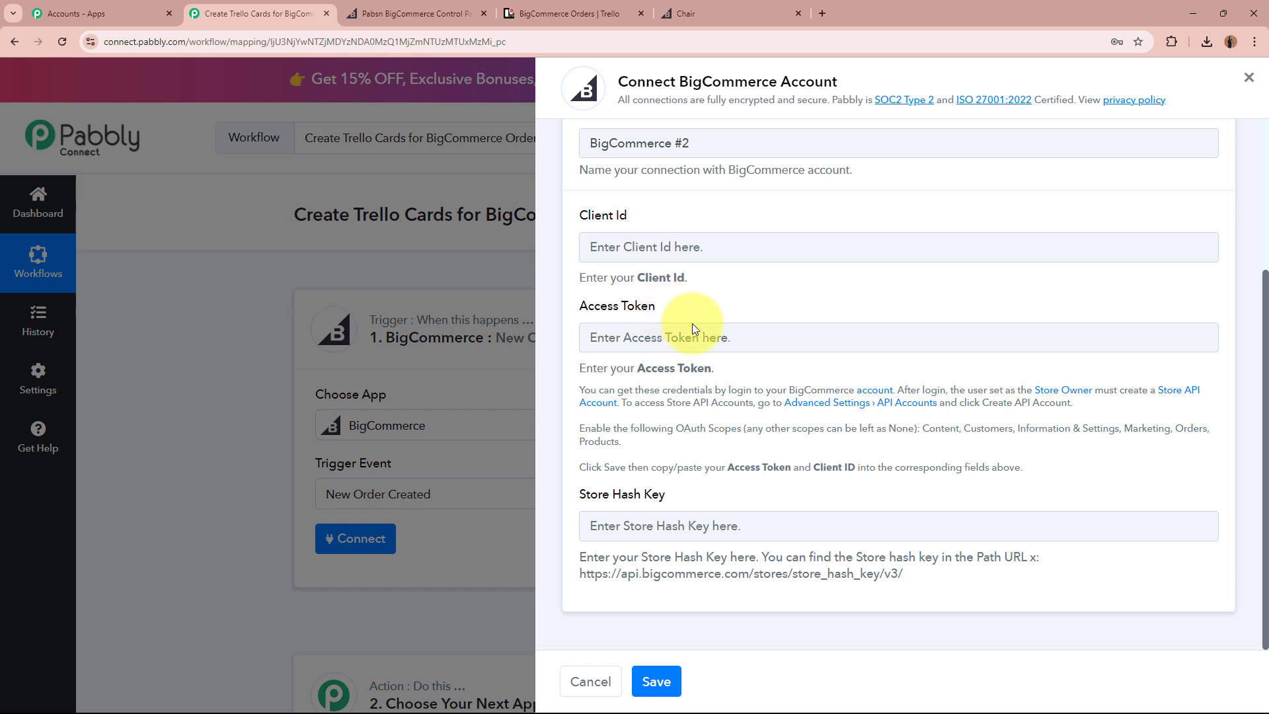
click(891, 410)
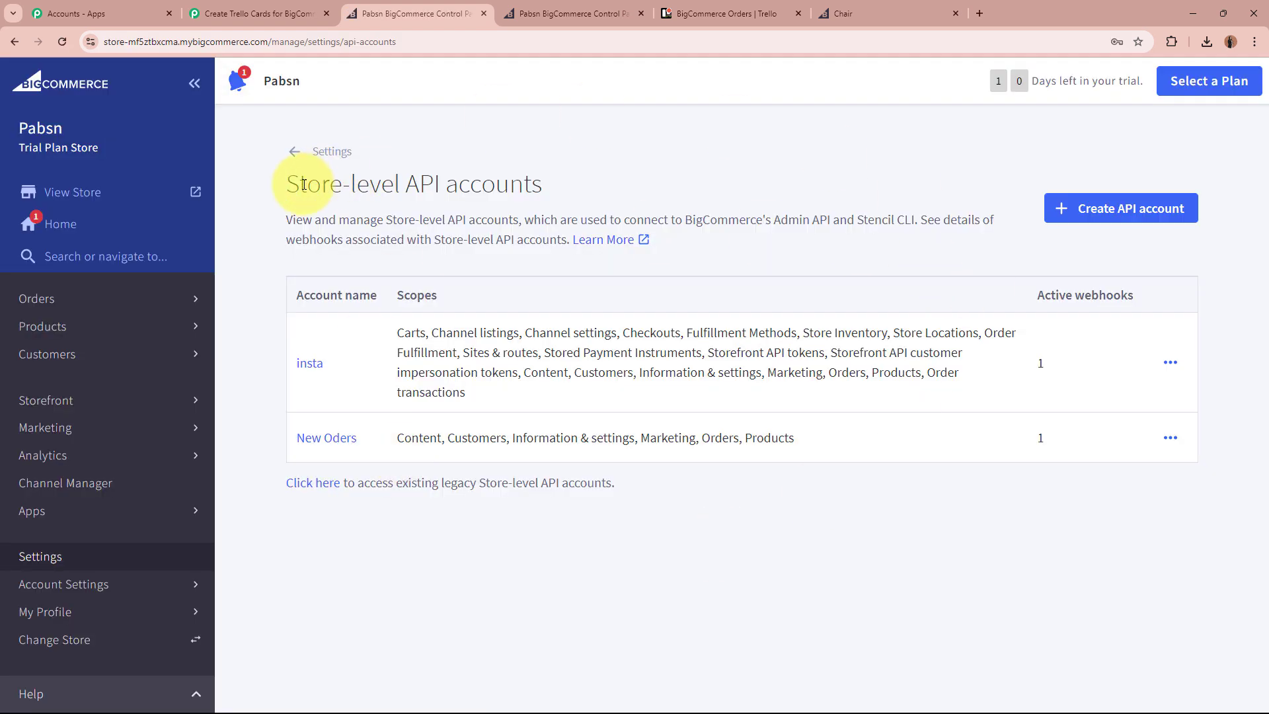
Start a new store API account named 'New Orders Placed'.
drag(295, 187, 627, 191)
click(627, 191)
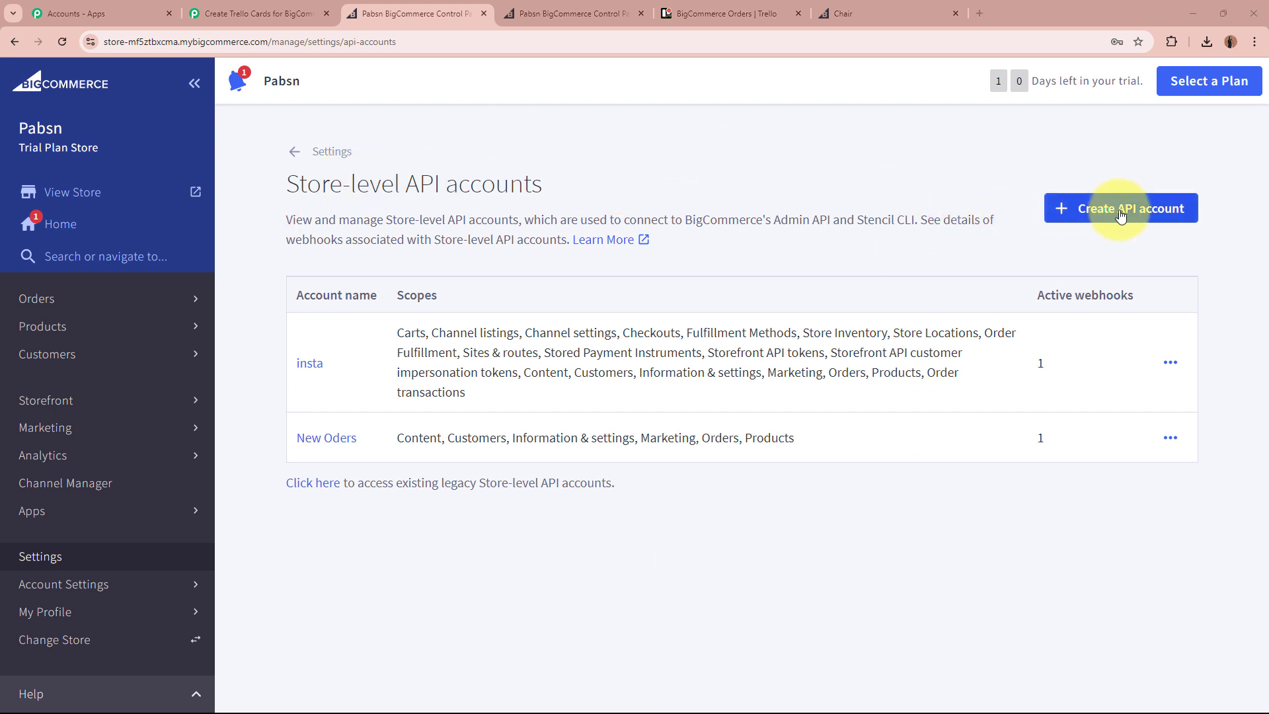
click(1121, 209)
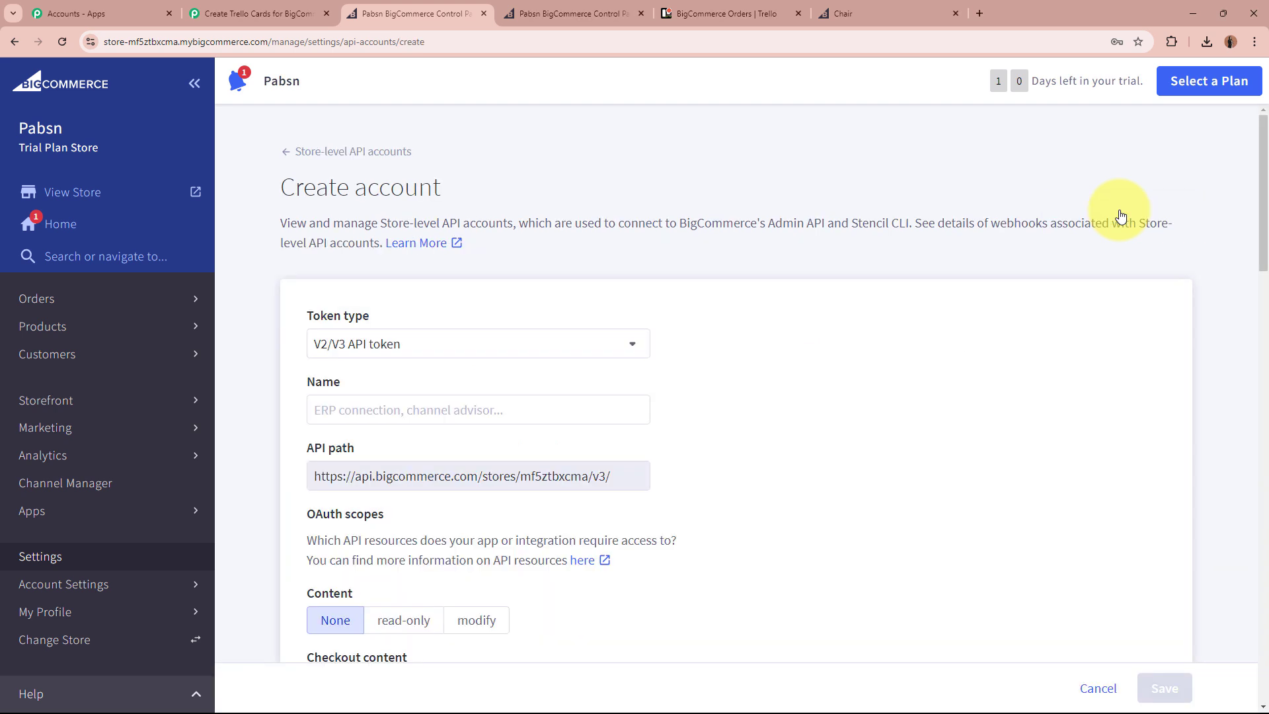
click(532, 397)
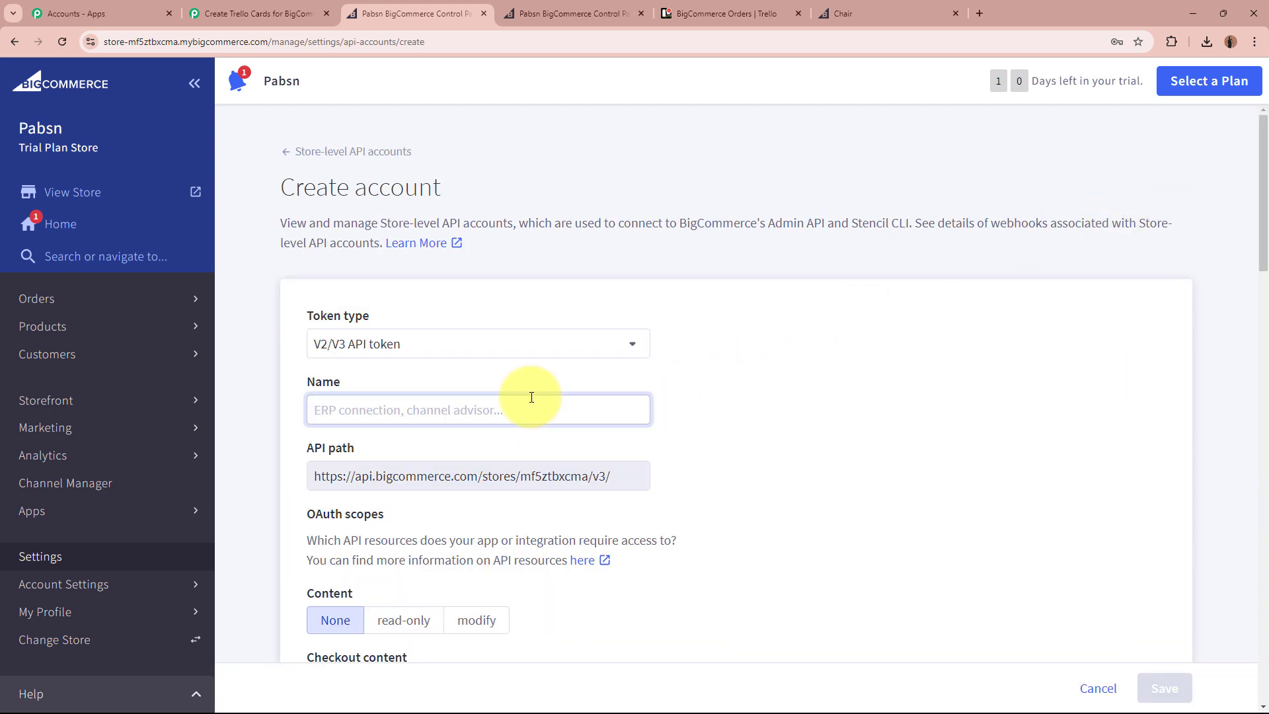
text(N)
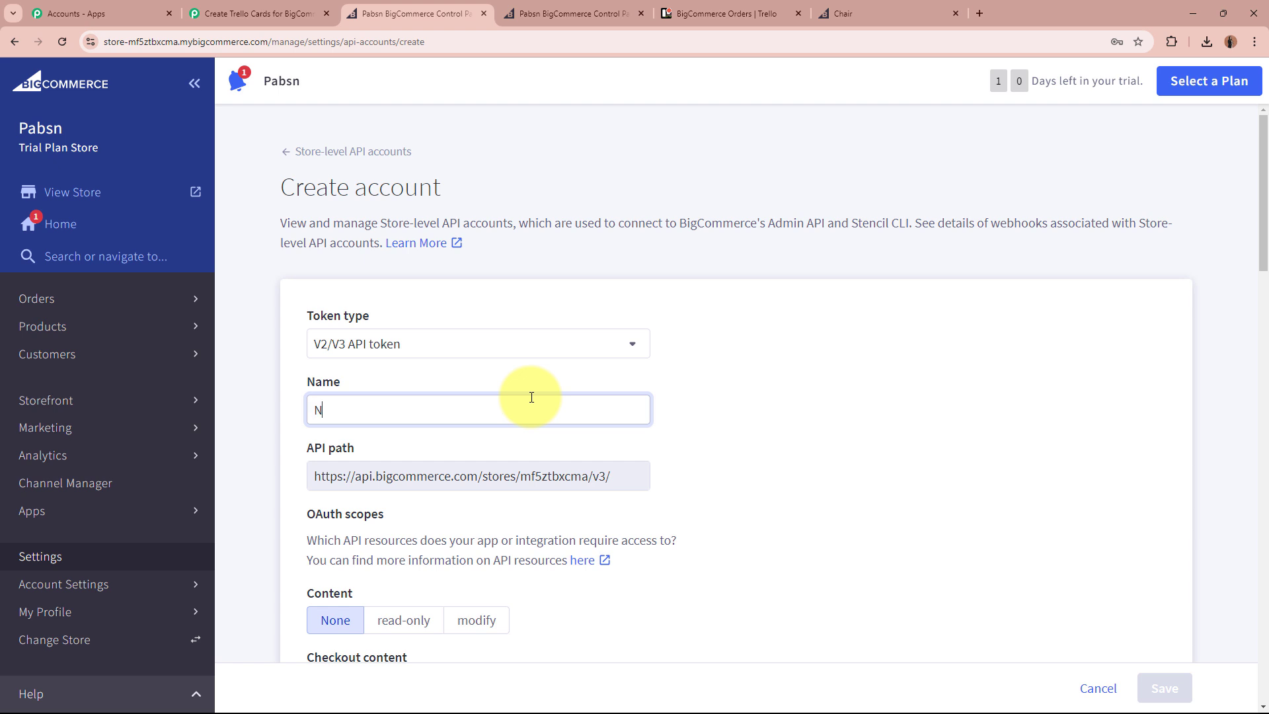
text(ew Orders Placed)
scroll(663, 426, down, 5)
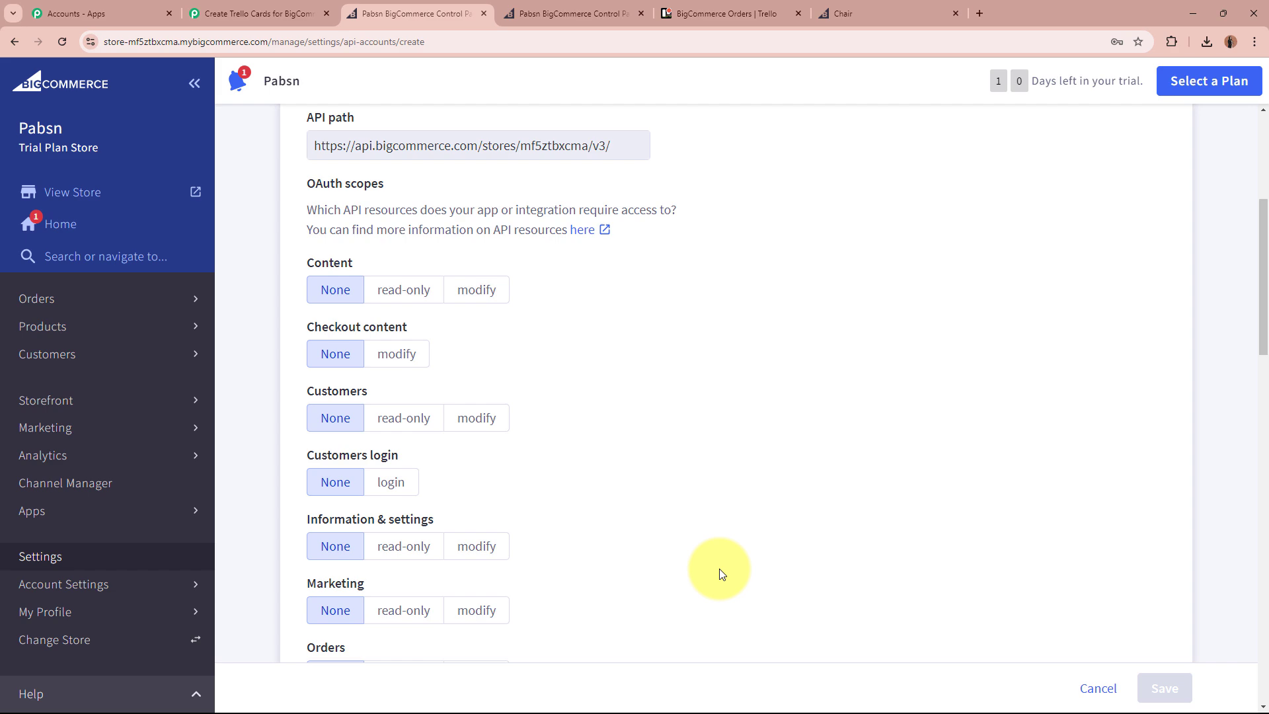
Give the account modify access to Content, Customers, Information & settings, Marketing, Orders and Products.
click(306, 12)
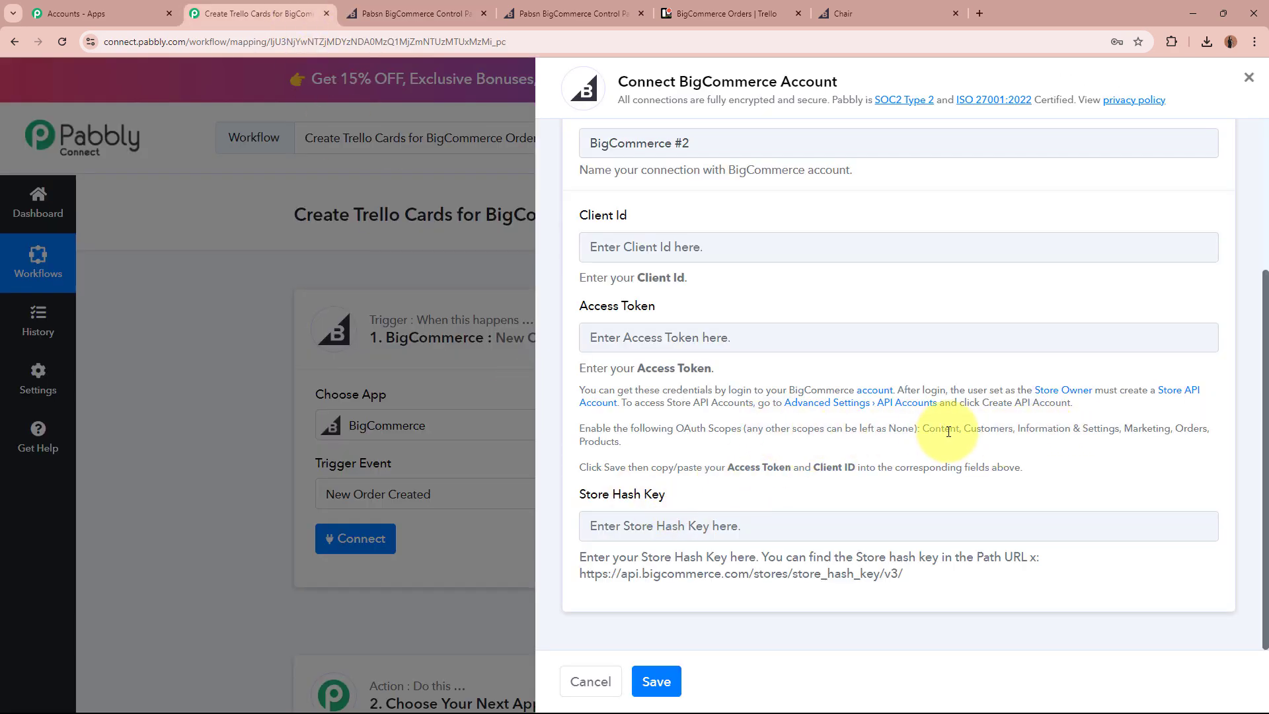
drag(923, 430, 1195, 457)
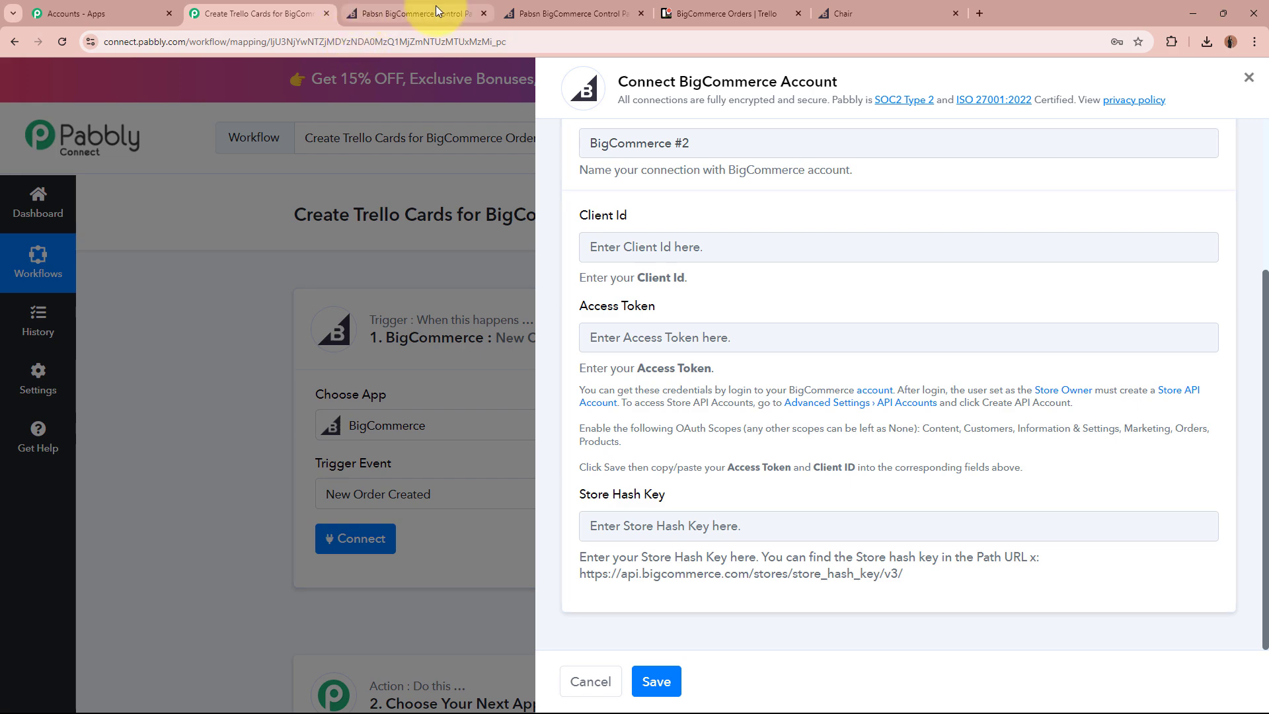
click(410, 14)
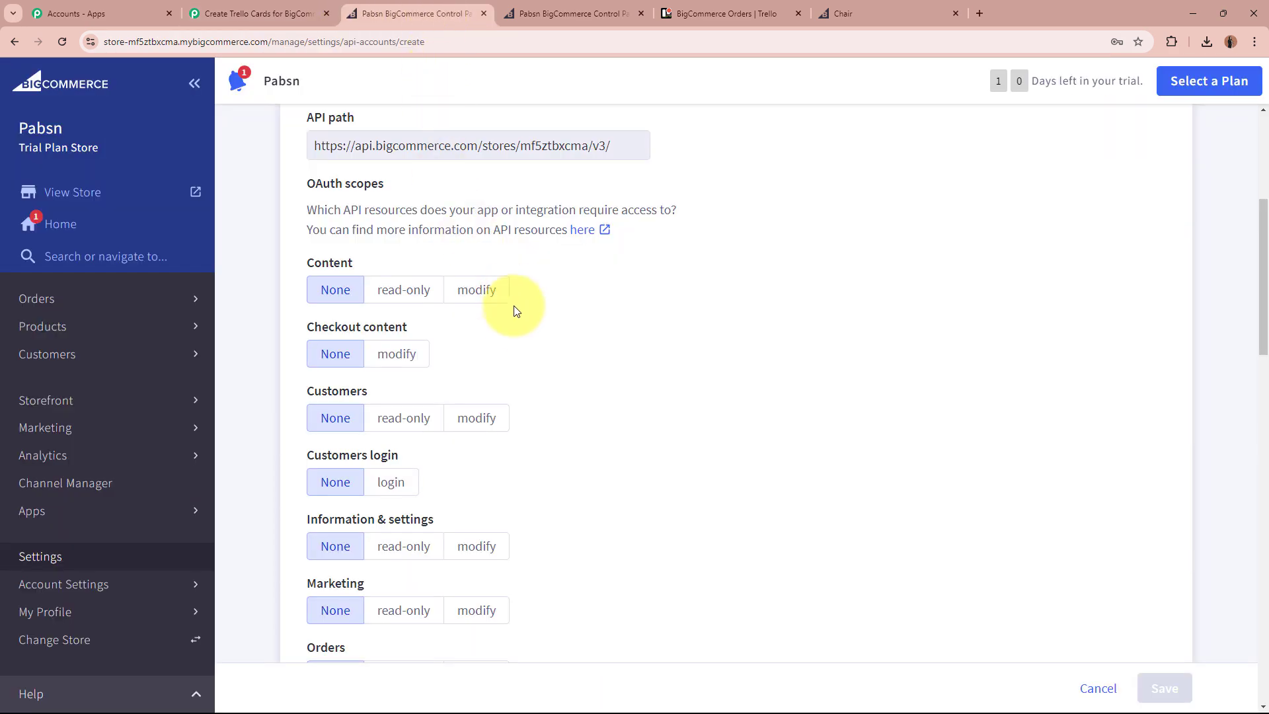
click(480, 290)
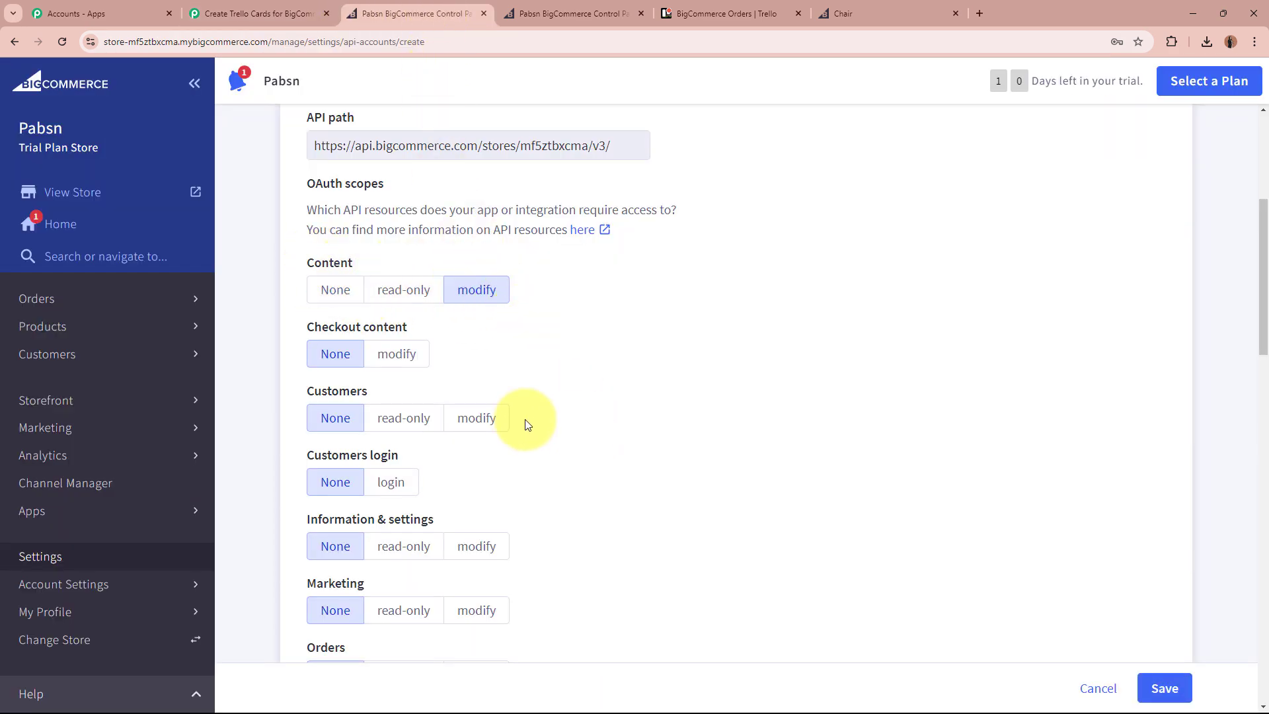
click(475, 418)
scroll(555, 421, down, 1)
scroll(555, 421, down, 2)
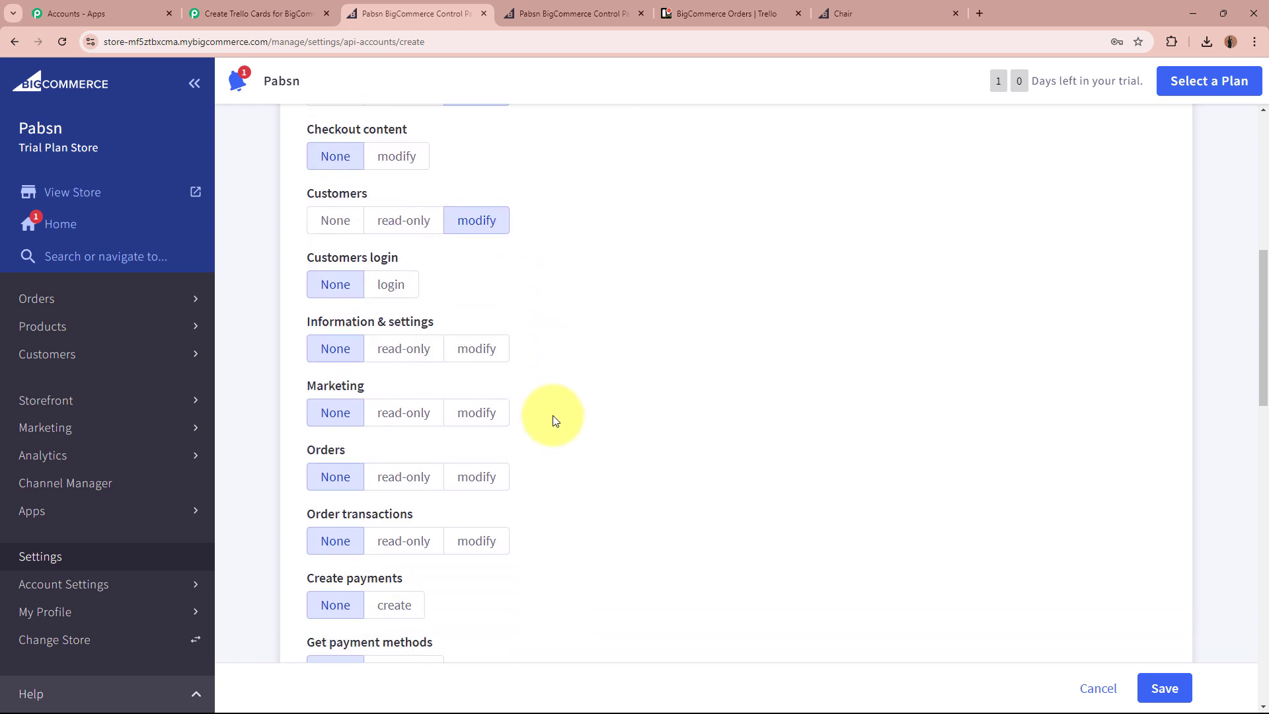
click(479, 344)
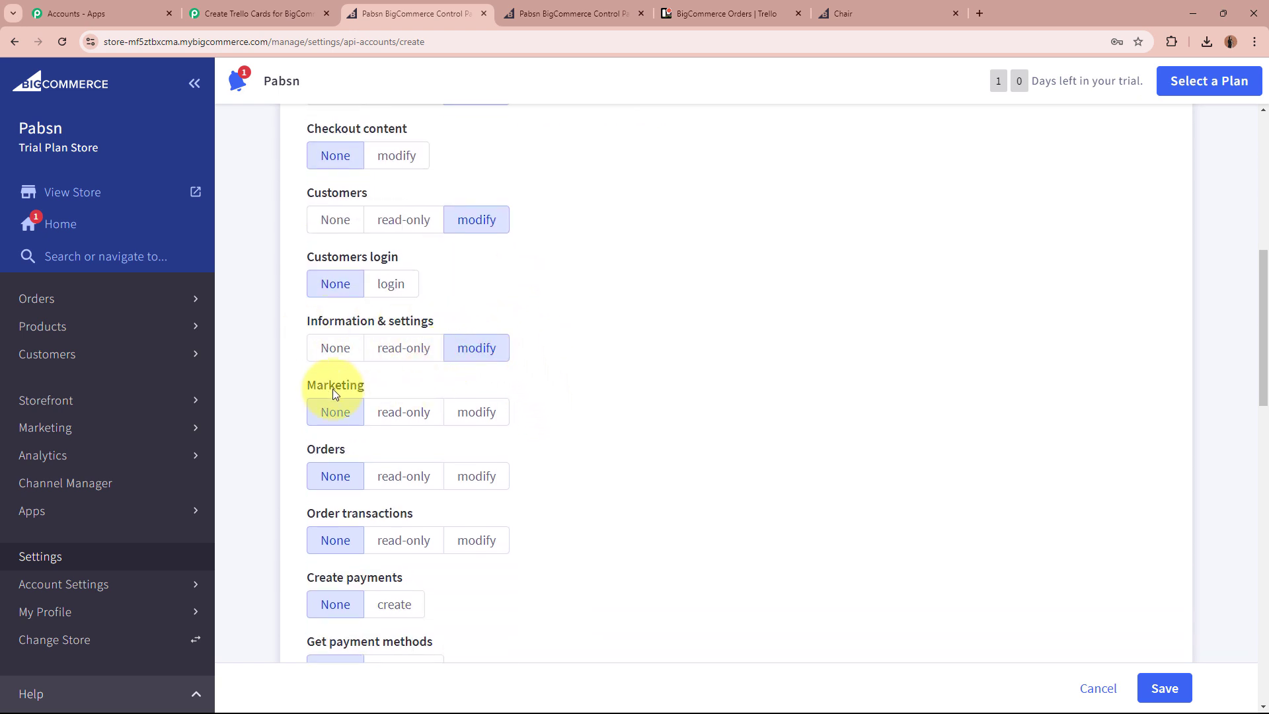
click(470, 411)
scroll(615, 436, down, 1)
click(479, 409)
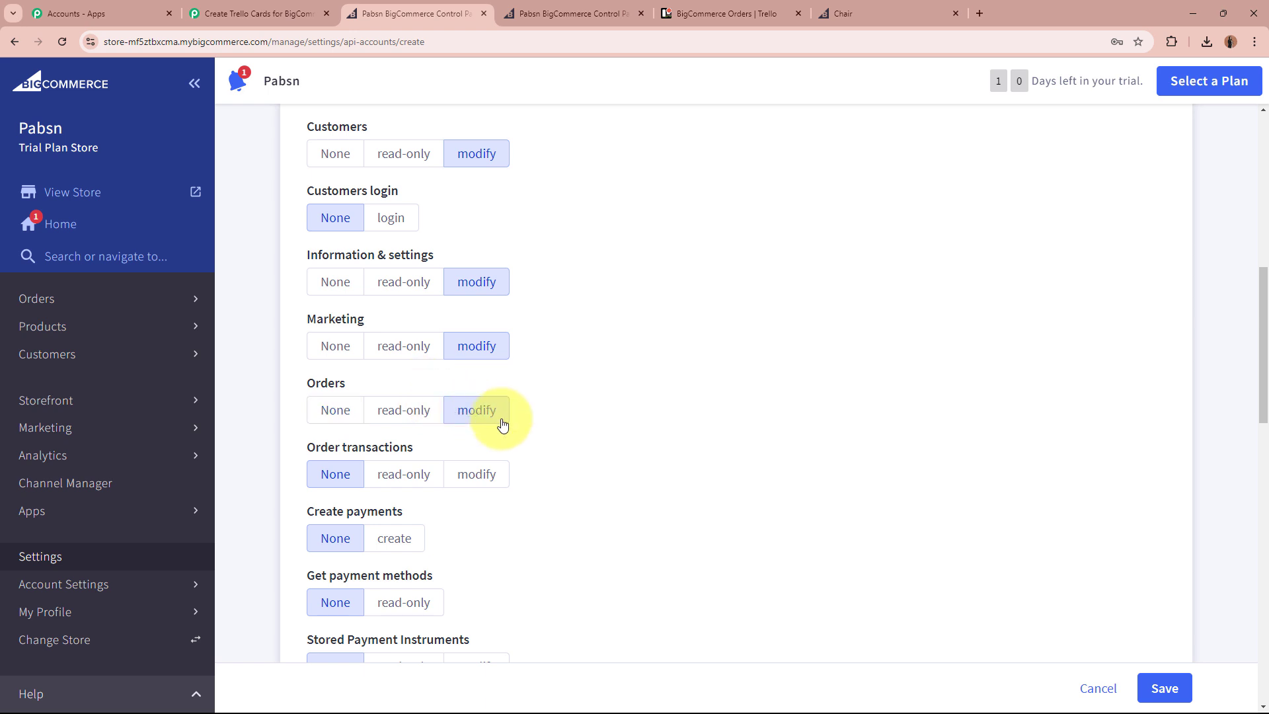
scroll(532, 430, down, 5)
click(484, 417)
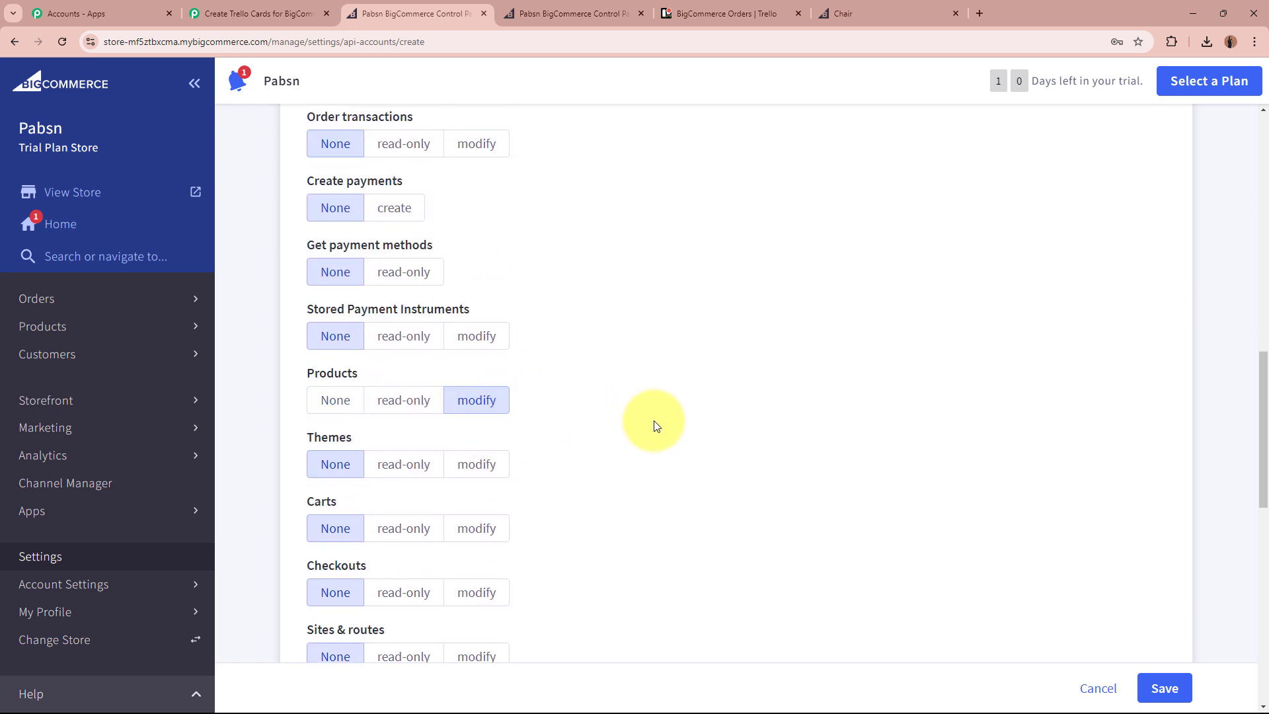
Save the API account to generate its credentials.
scroll(656, 425, down, 4)
scroll(656, 426, down, 4)
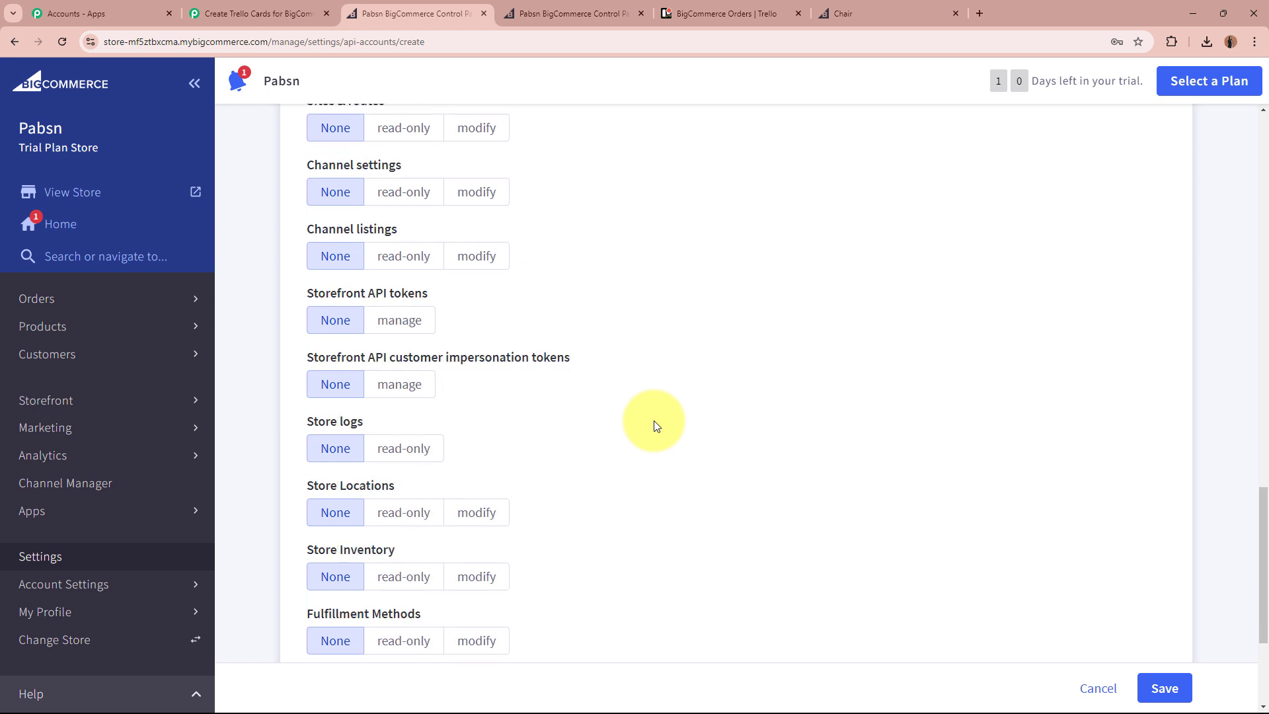
scroll(656, 426, up, 10)
scroll(656, 425, up, 3)
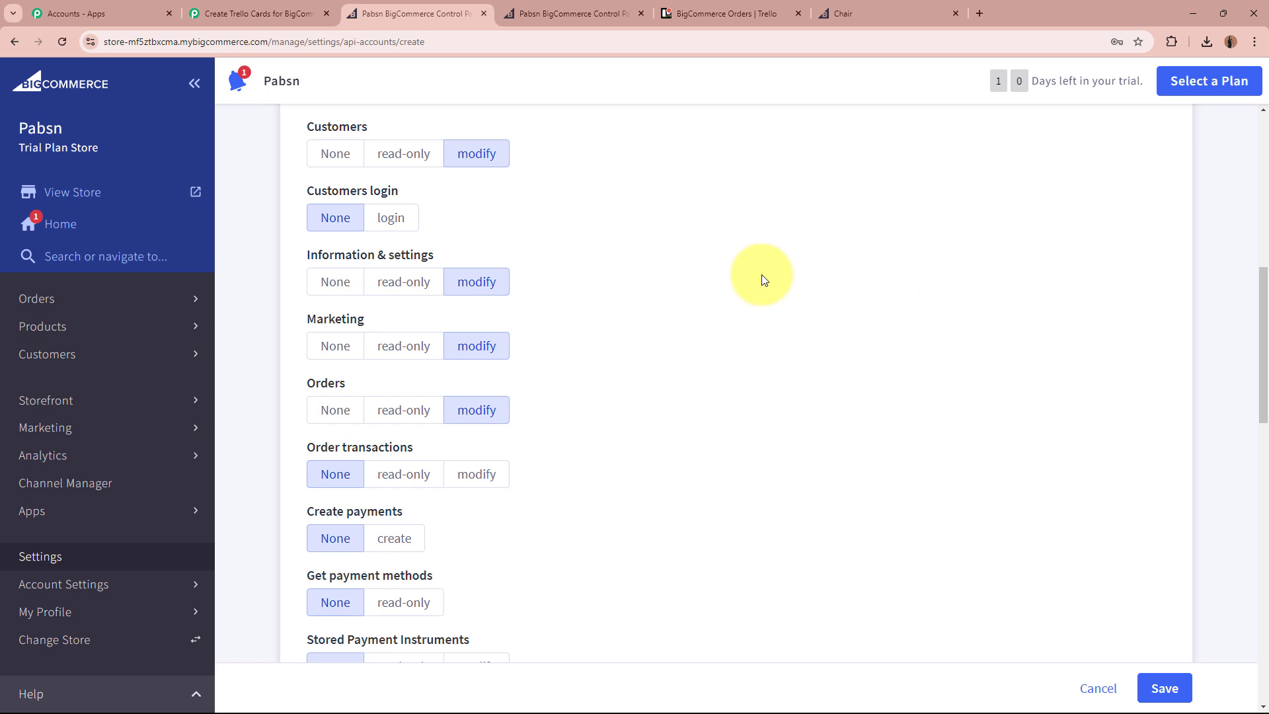
scroll(814, 354, up, 3)
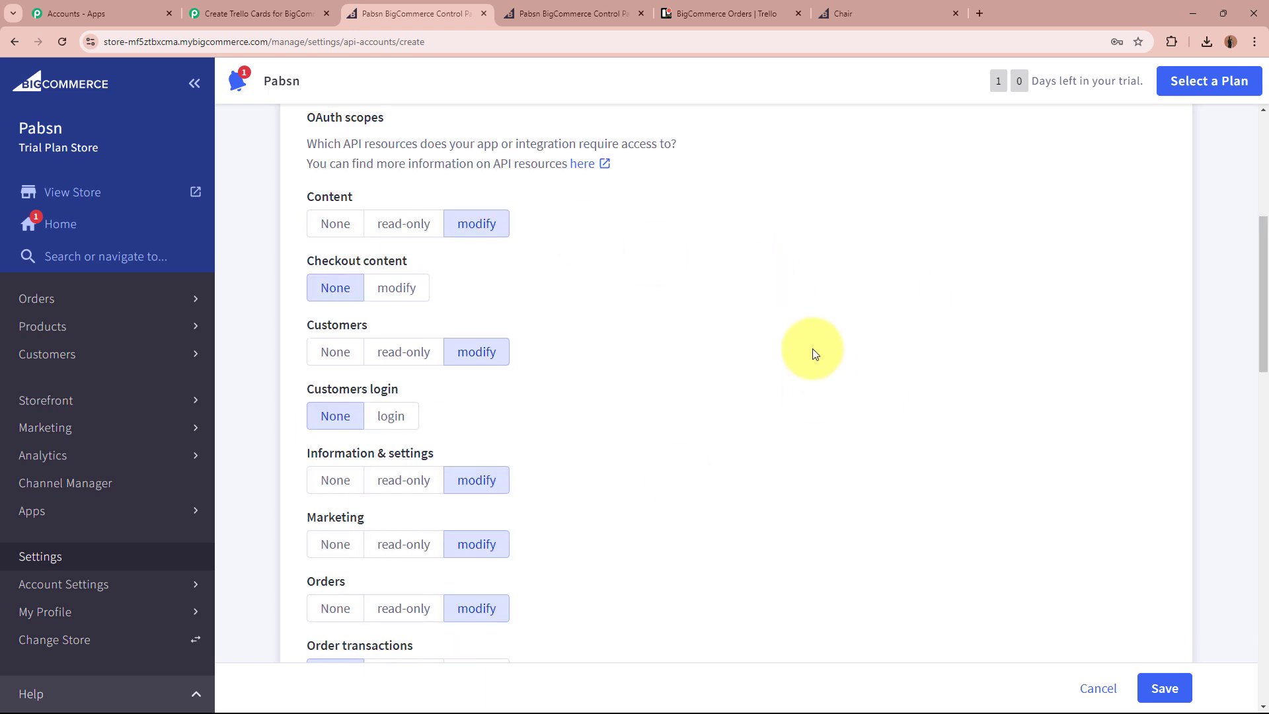
click(1160, 687)
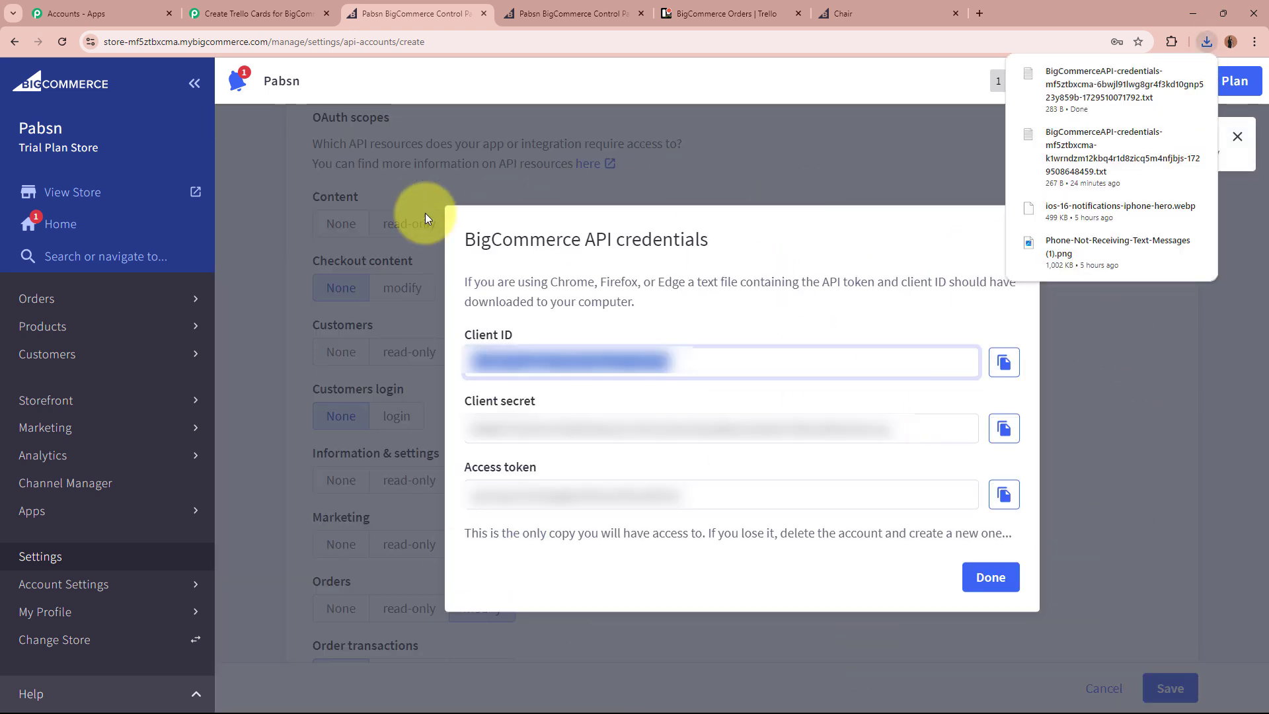
Copy the API account's Client ID into Pabbly's Client Id field.
click(746, 173)
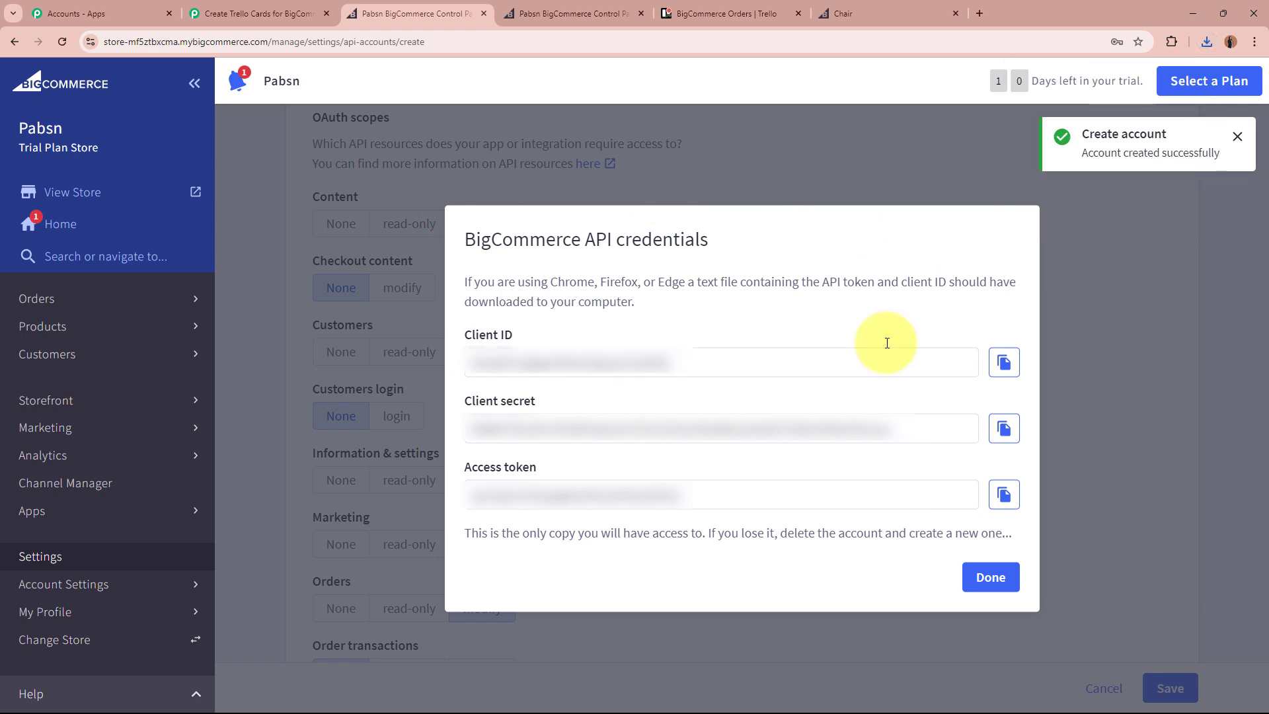
click(1004, 362)
click(271, 10)
click(673, 254)
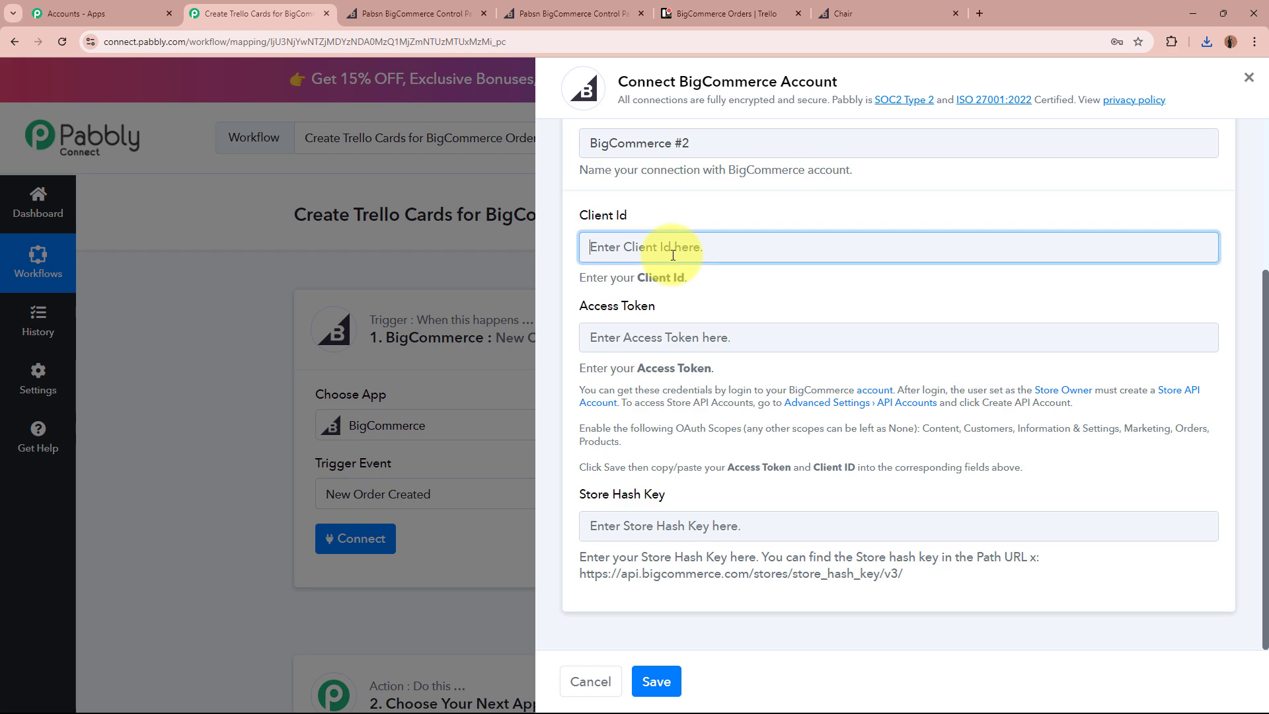
key(ctrl+v)
click(679, 340)
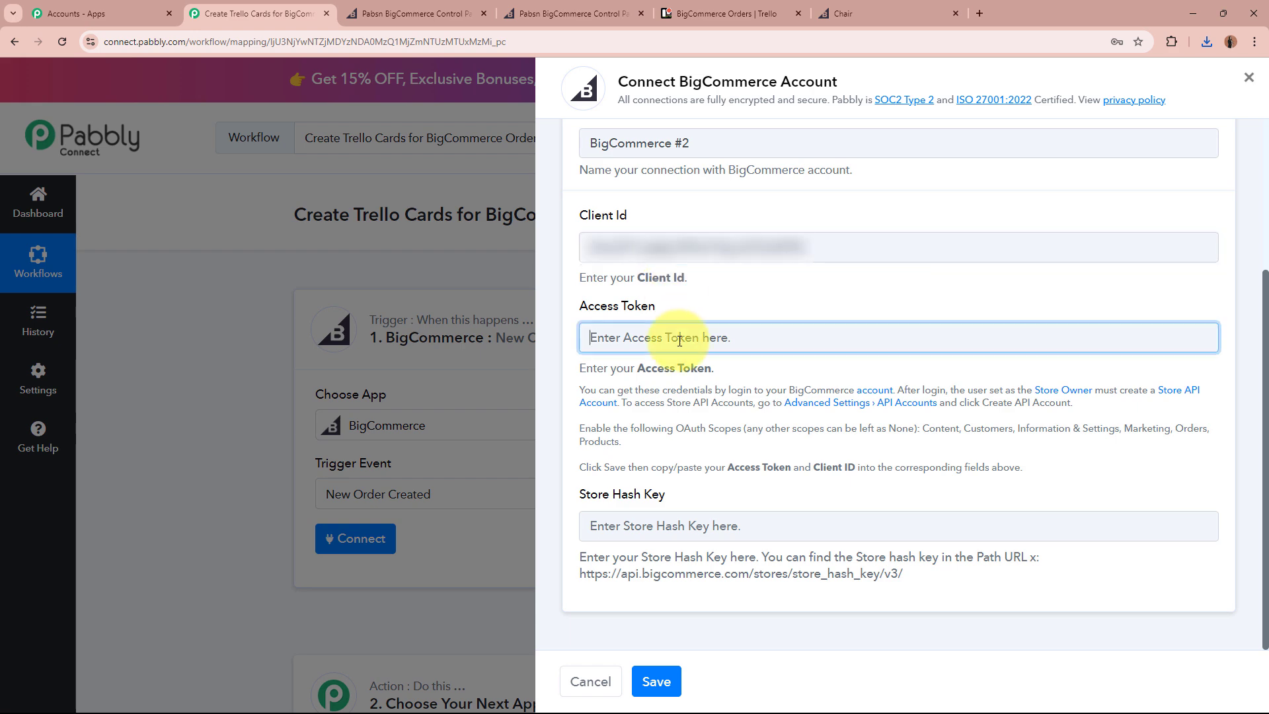
Copy the access token into Pabbly's Access Token field.
click(396, 13)
click(1003, 428)
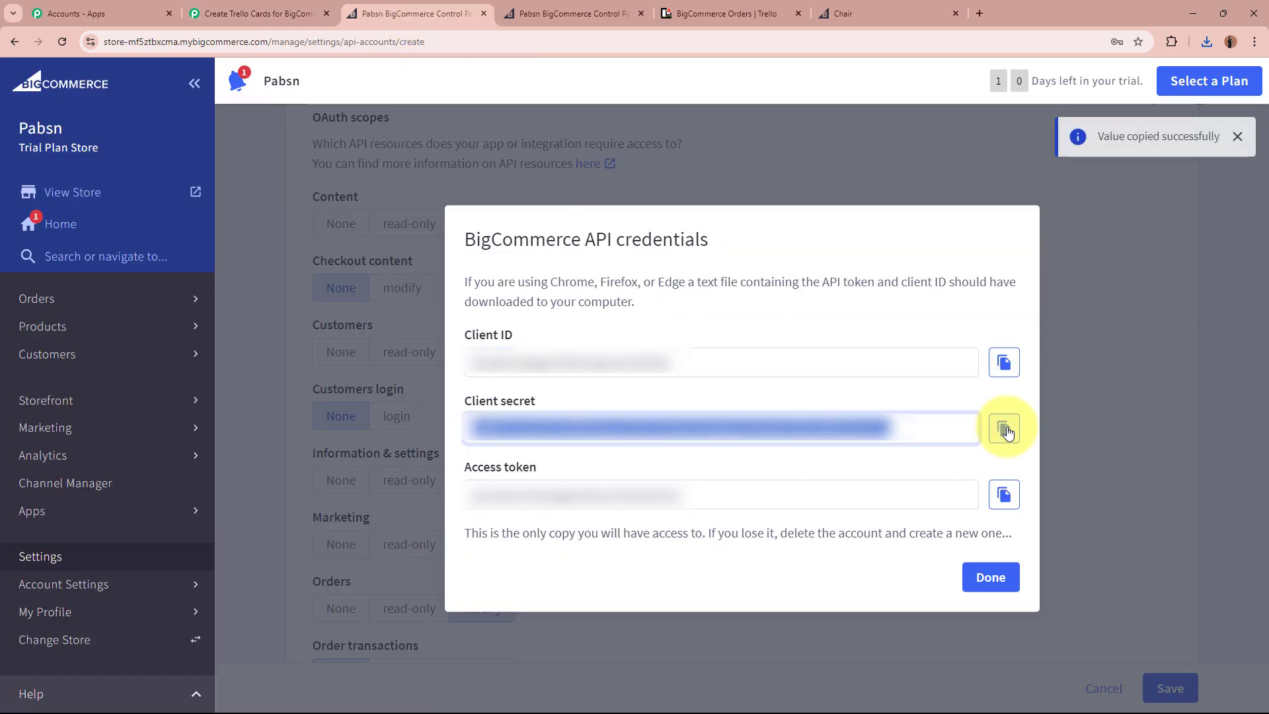
click(1004, 494)
click(276, 6)
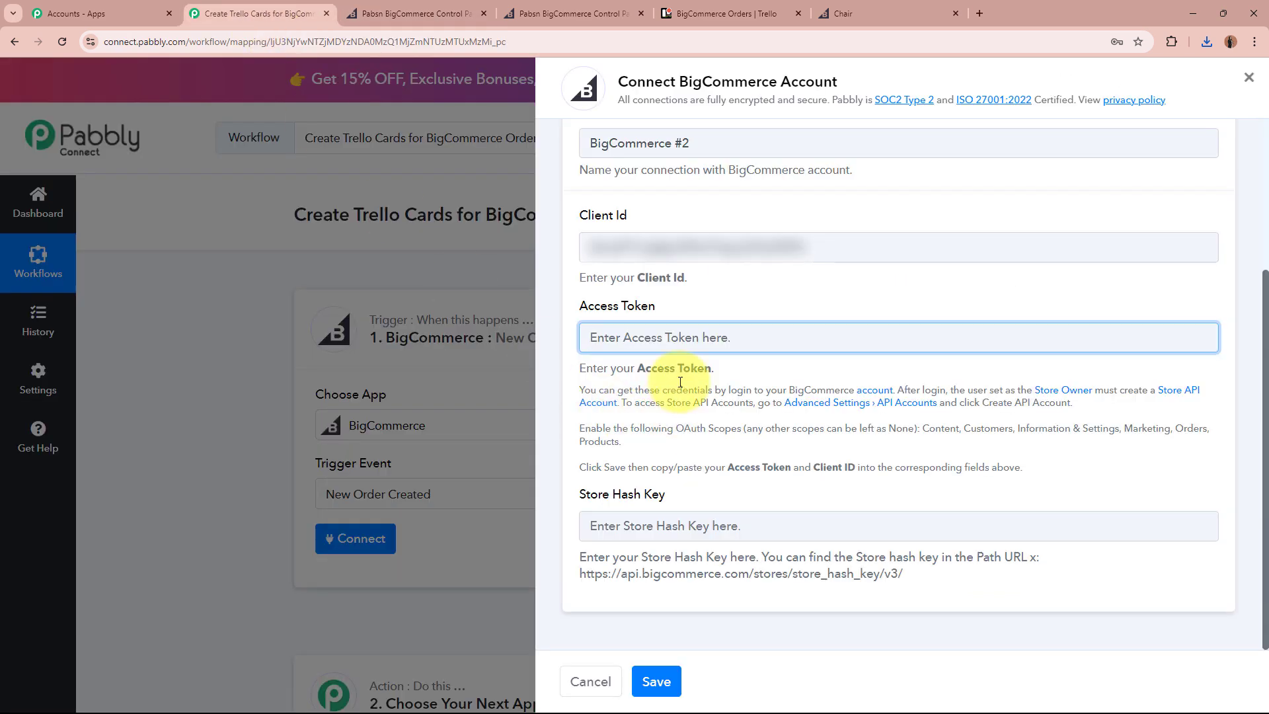
key(ctrl+v)
click(729, 476)
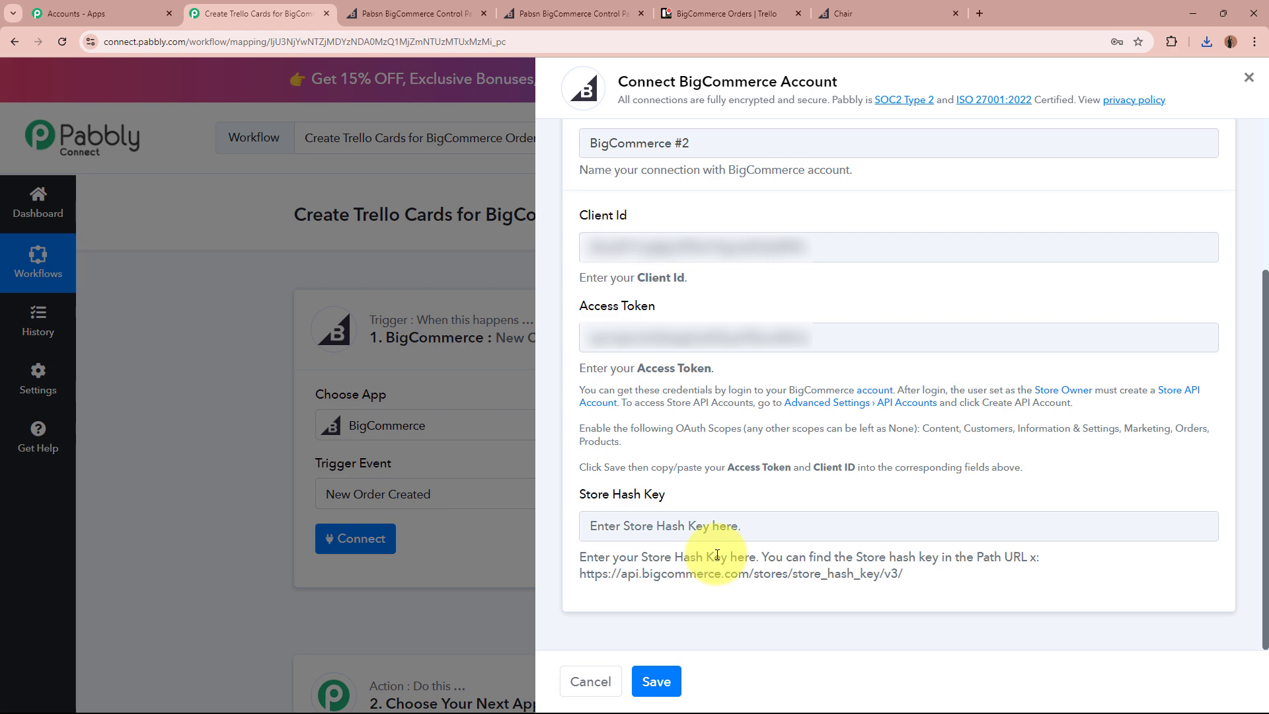
Paste the store hash from the BigCommerce URL as the Store Hash Key and save the connection.
click(453, 12)
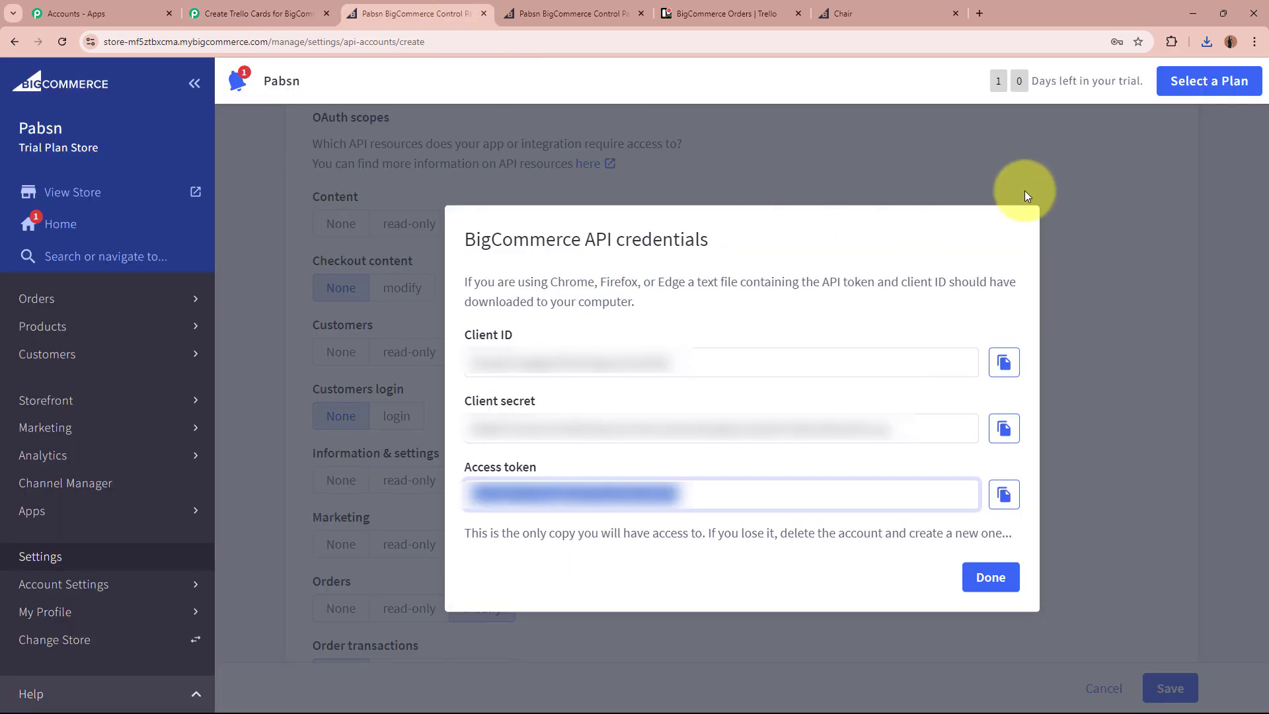
click(990, 577)
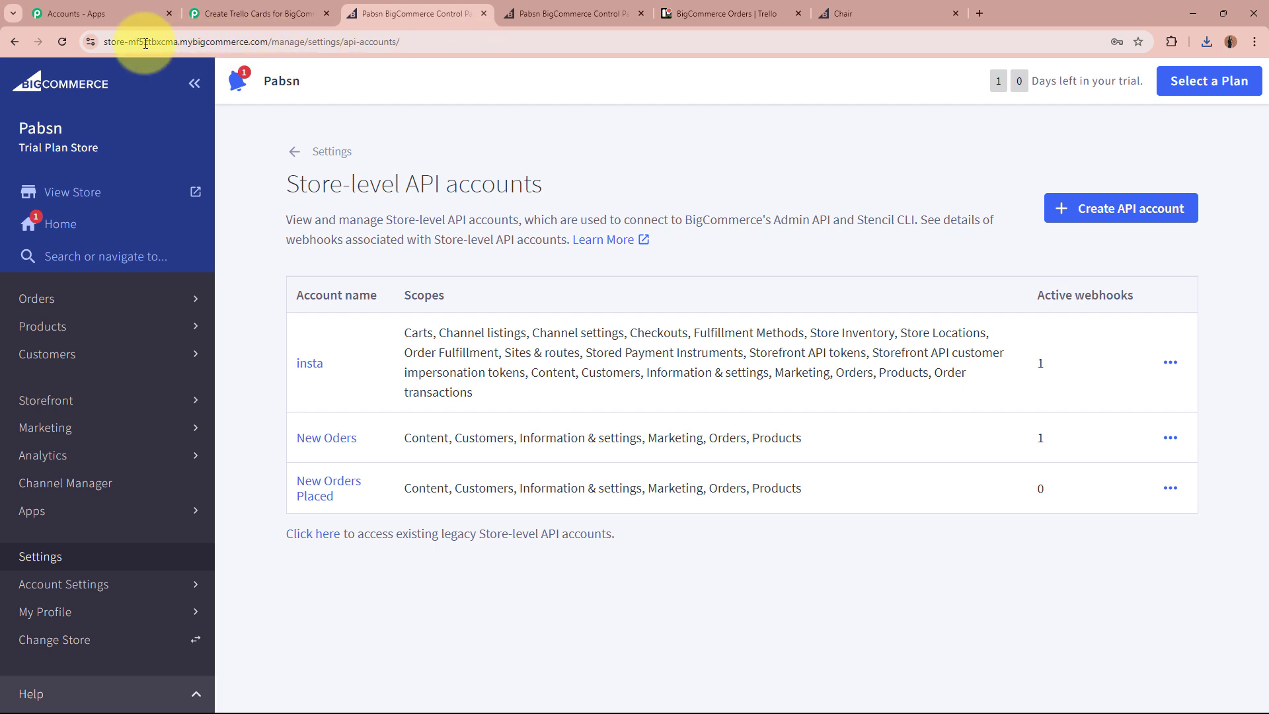
click(145, 42)
click(146, 41)
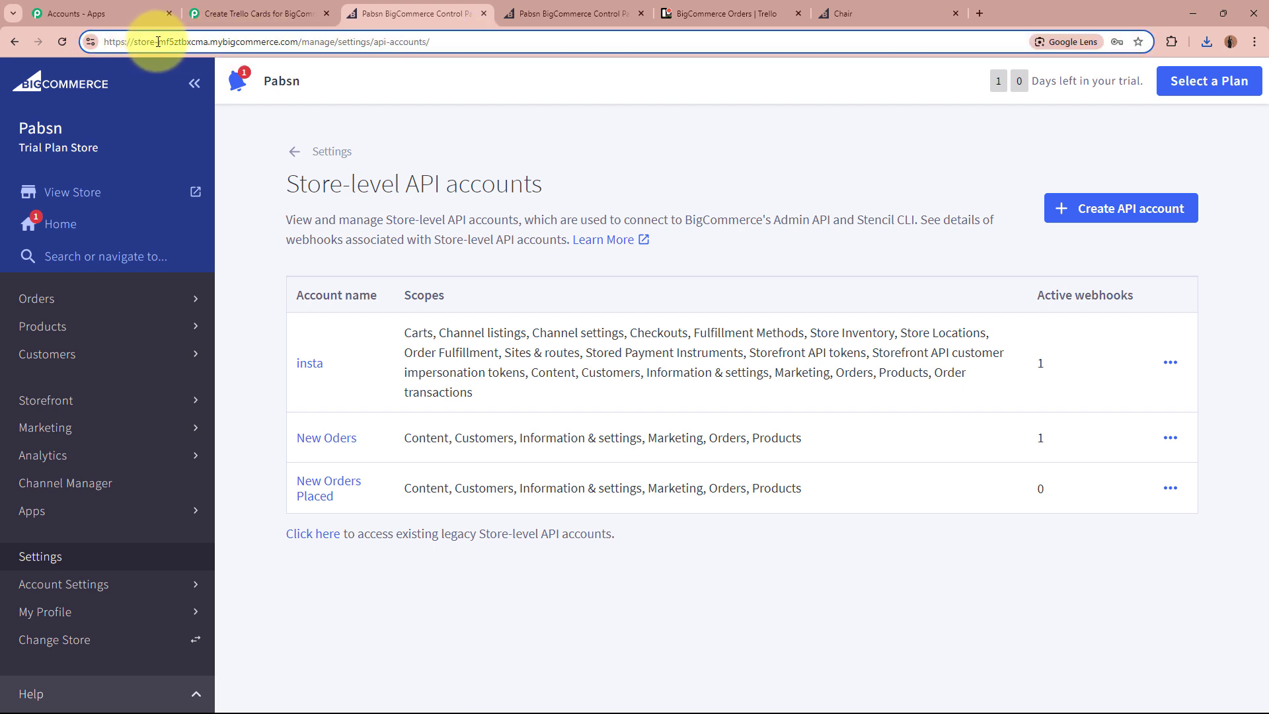
drag(193, 42, 207, 41)
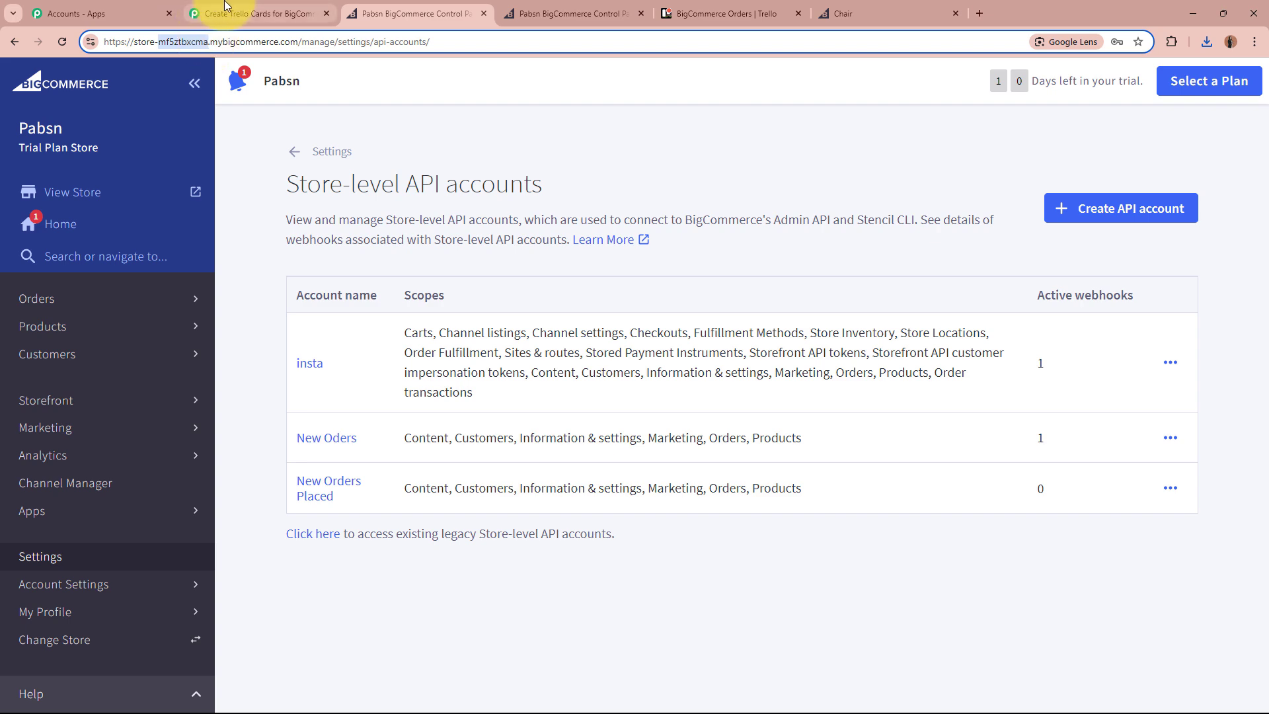
click(258, 13)
click(749, 526)
key(ctrl+v)
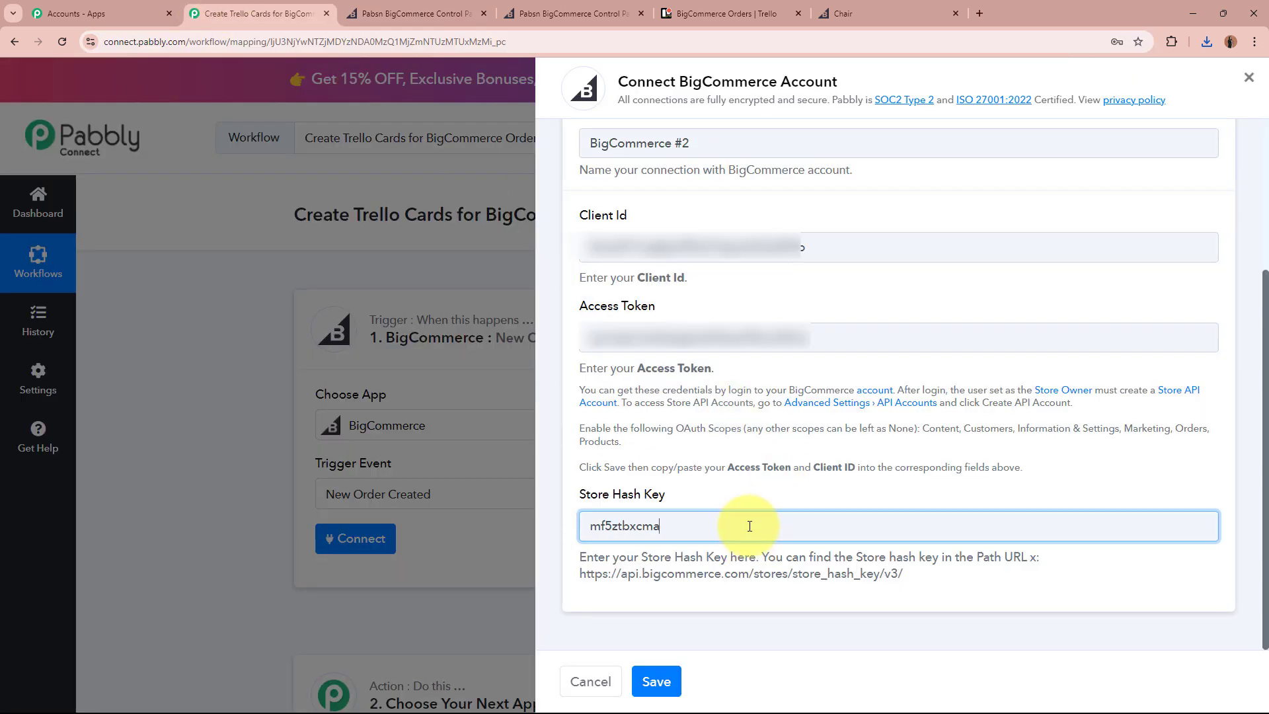
click(655, 681)
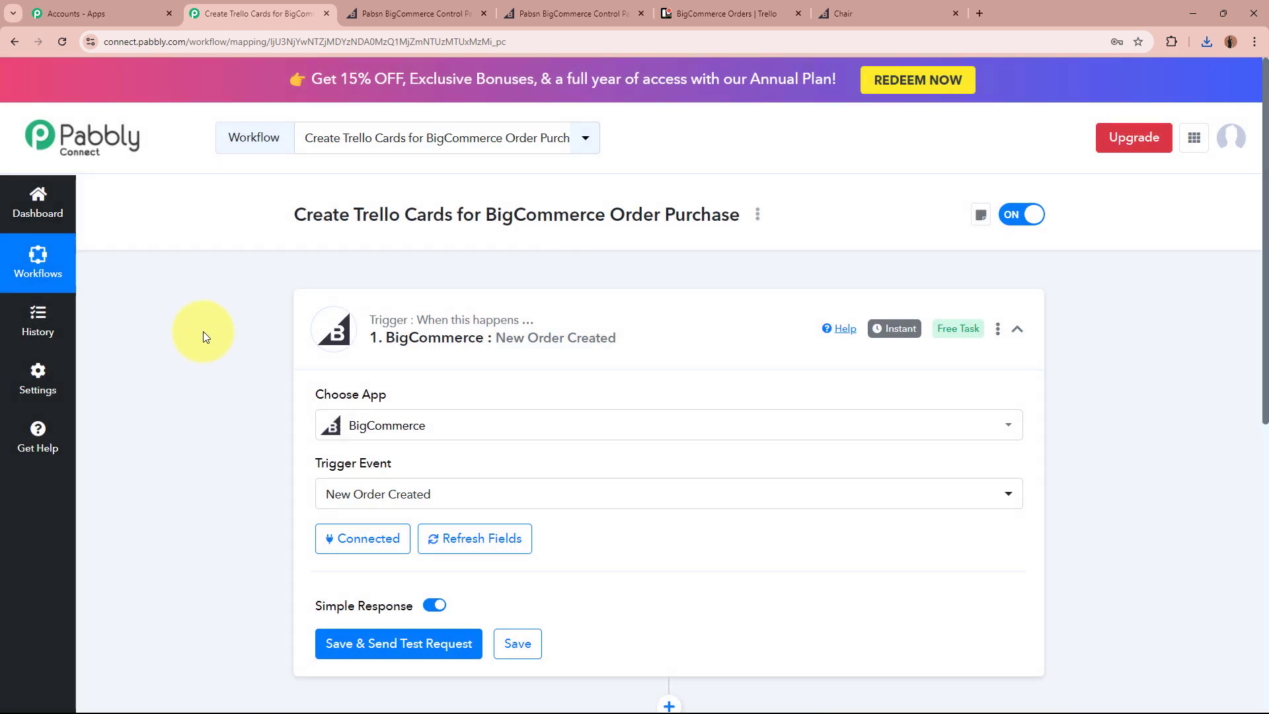
Close the BigCommerce admin tab, save the trigger with a test request, and open the Chair product page.
click(484, 14)
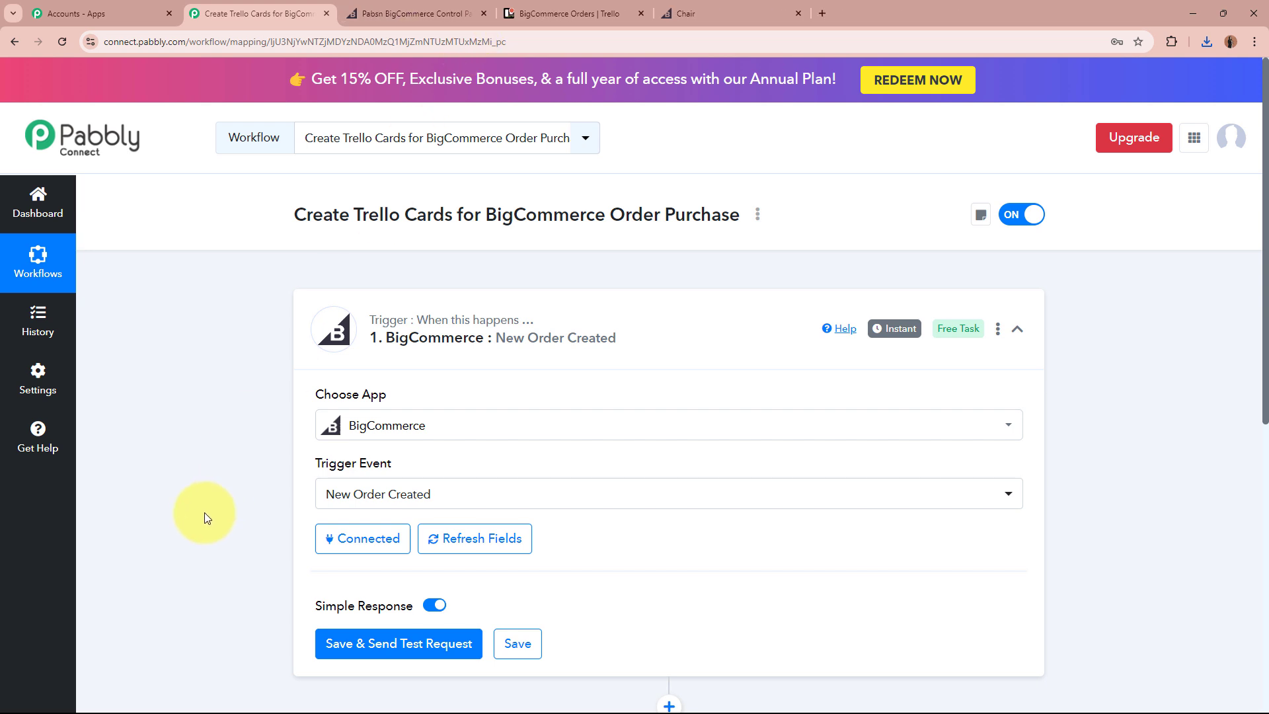
scroll(204, 513, down, 2)
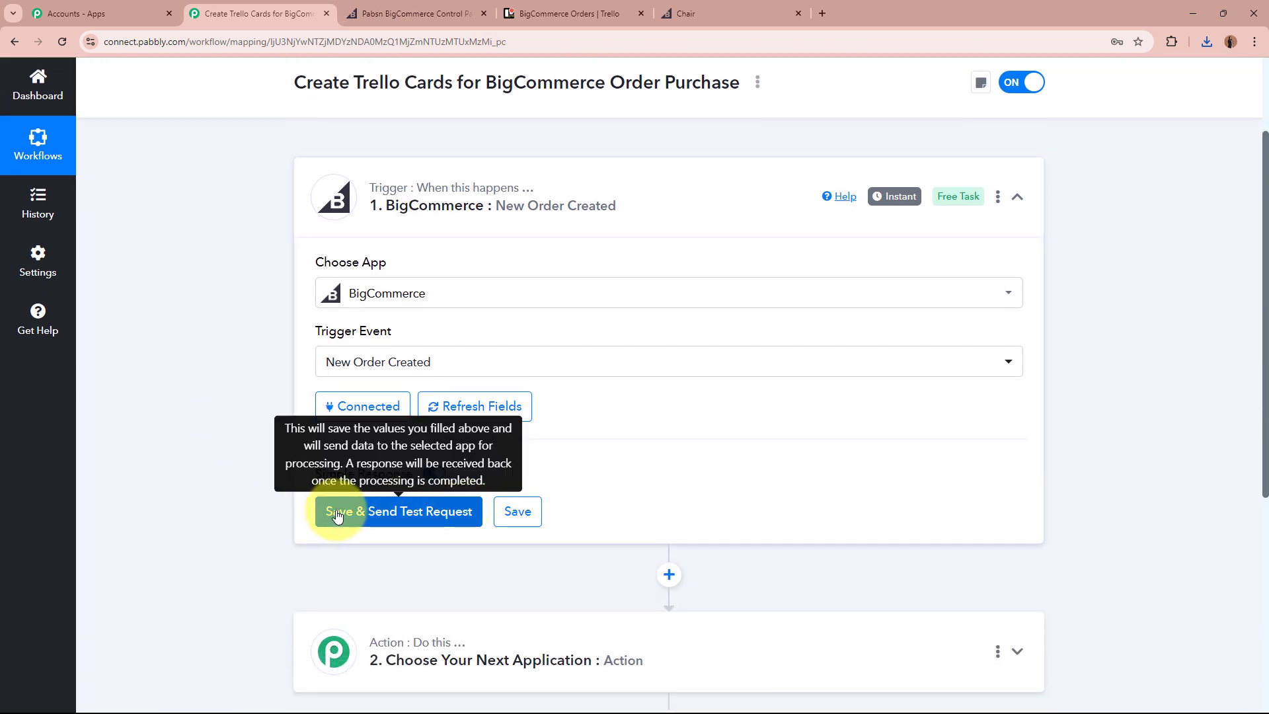
click(430, 512)
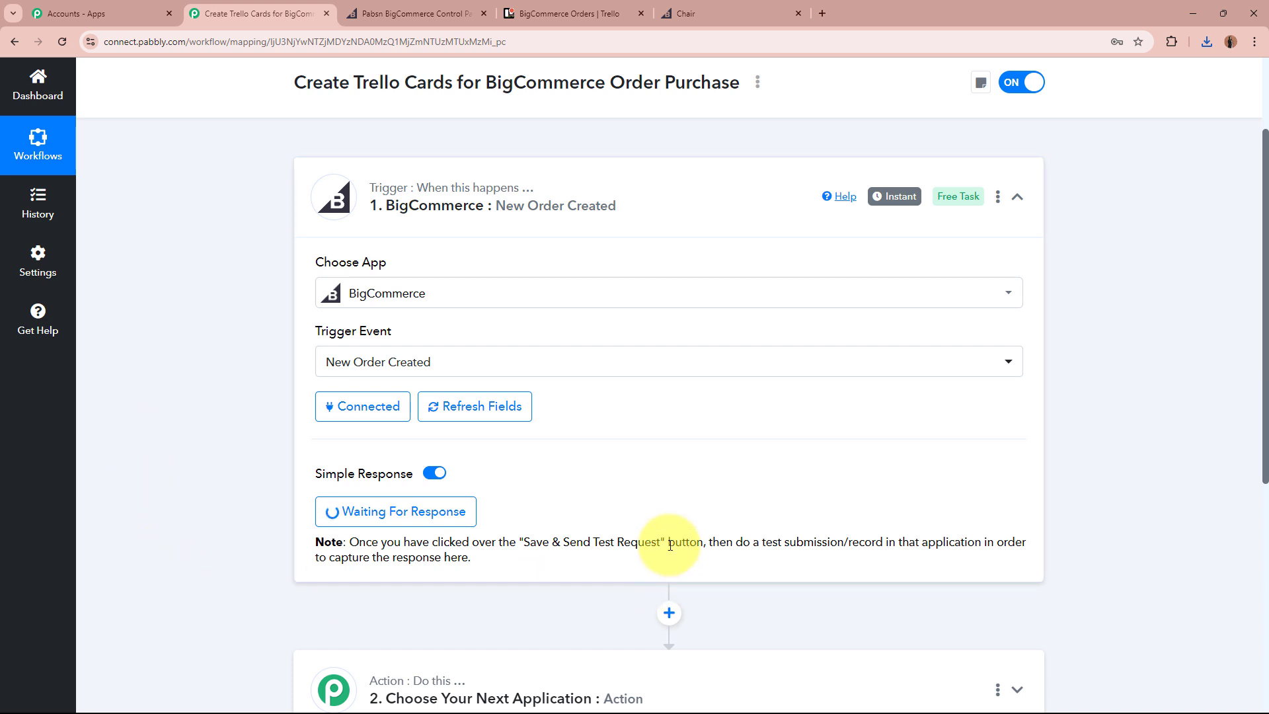
scroll(670, 555, up, 2)
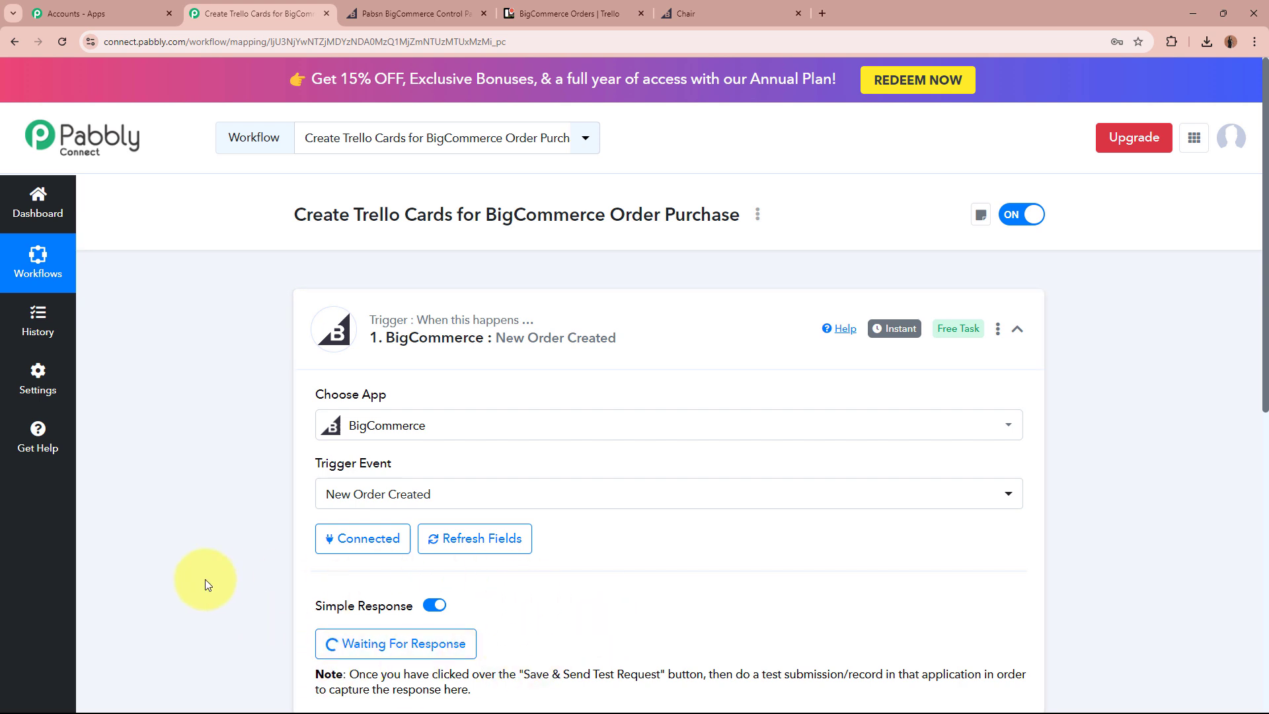
click(733, 13)
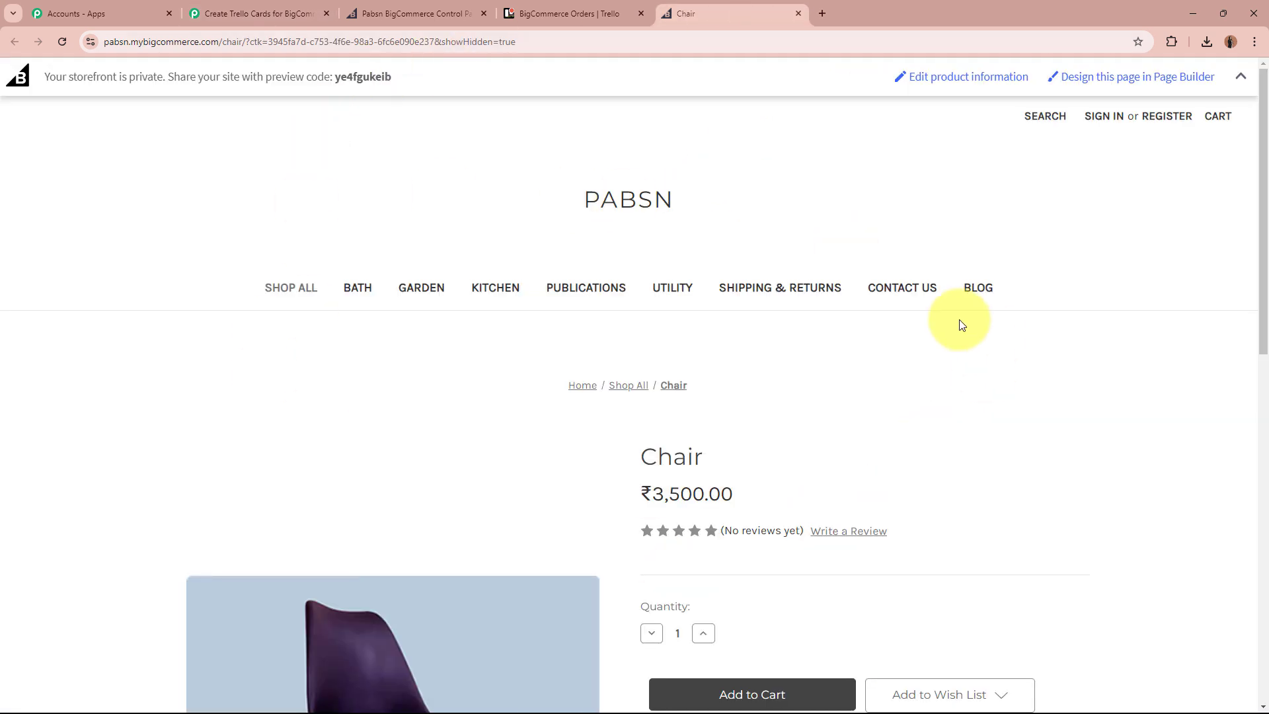
Add the ₹3,500.00 Chair to the cart and fill in the customer's e-mail at checkout.
scroll(1078, 449, down, 3)
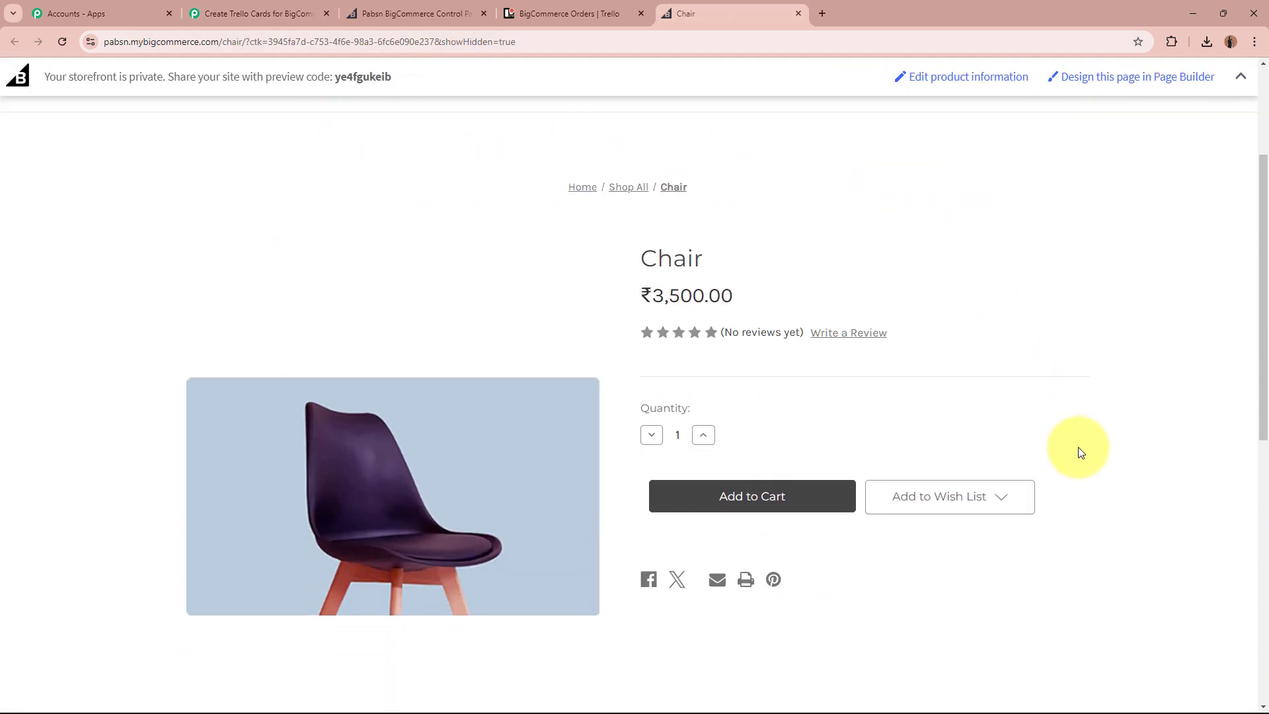
drag(633, 254, 768, 261)
click(769, 261)
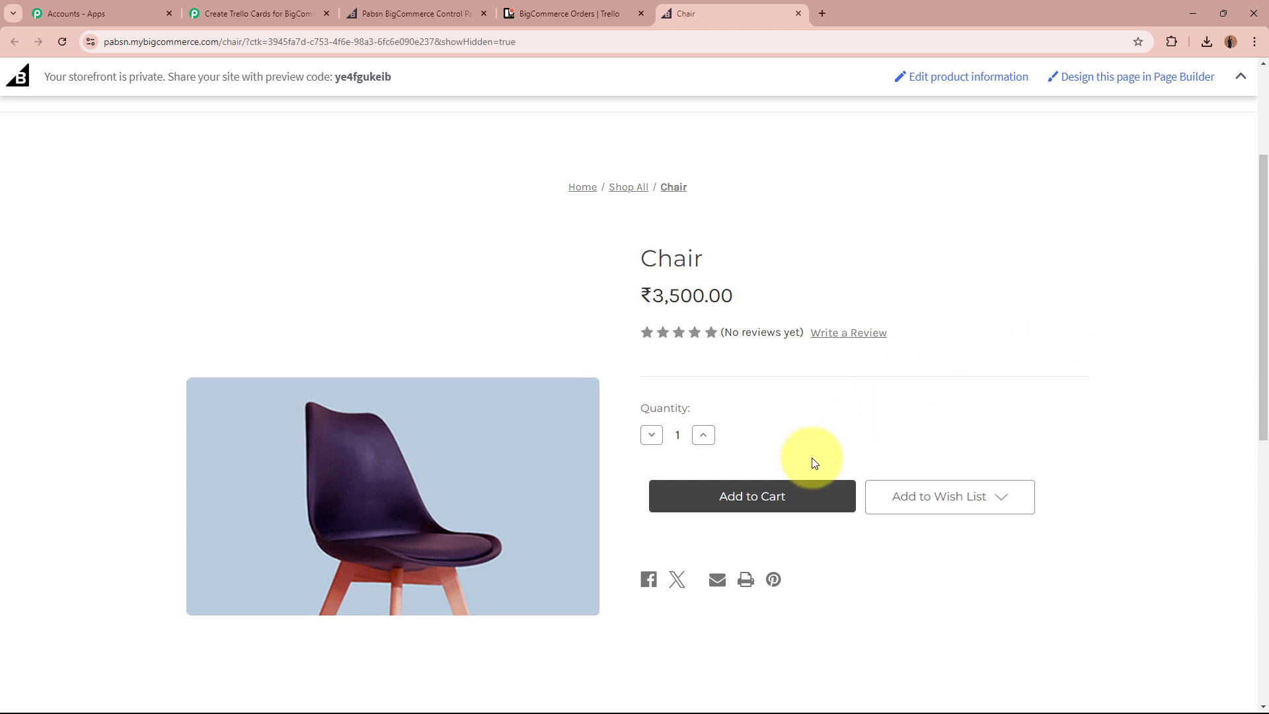
click(794, 497)
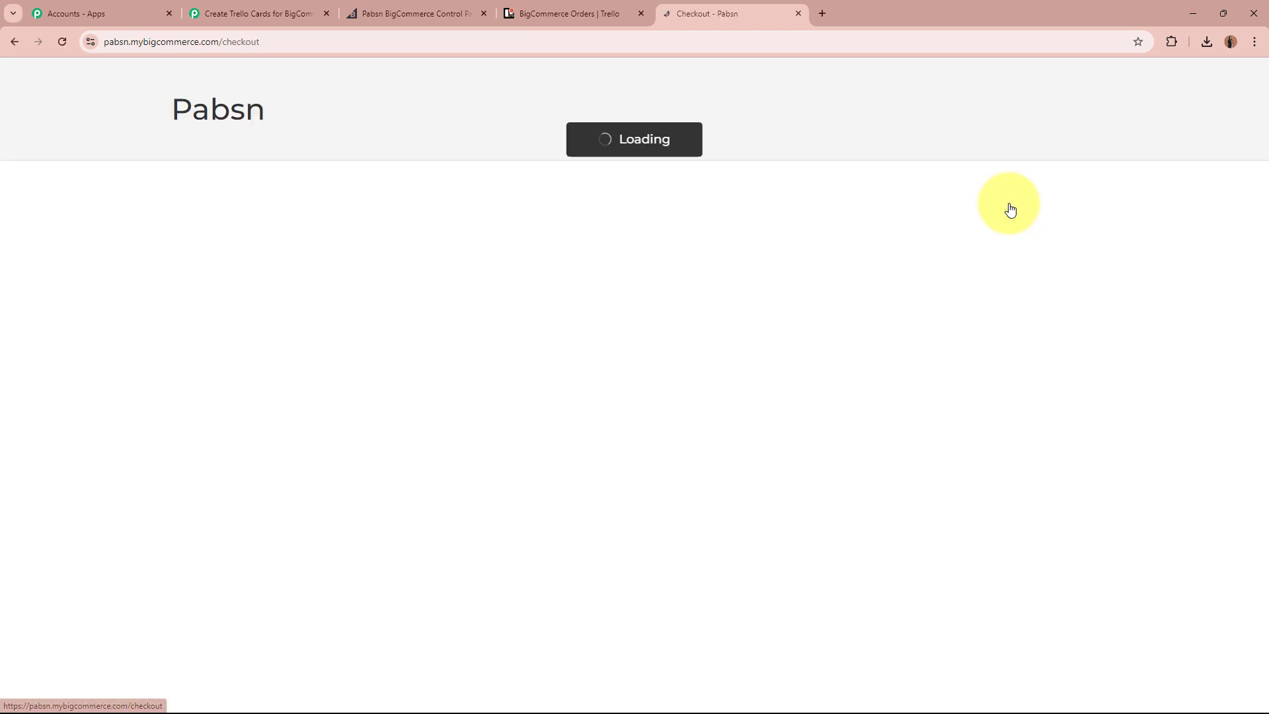
click(333, 269)
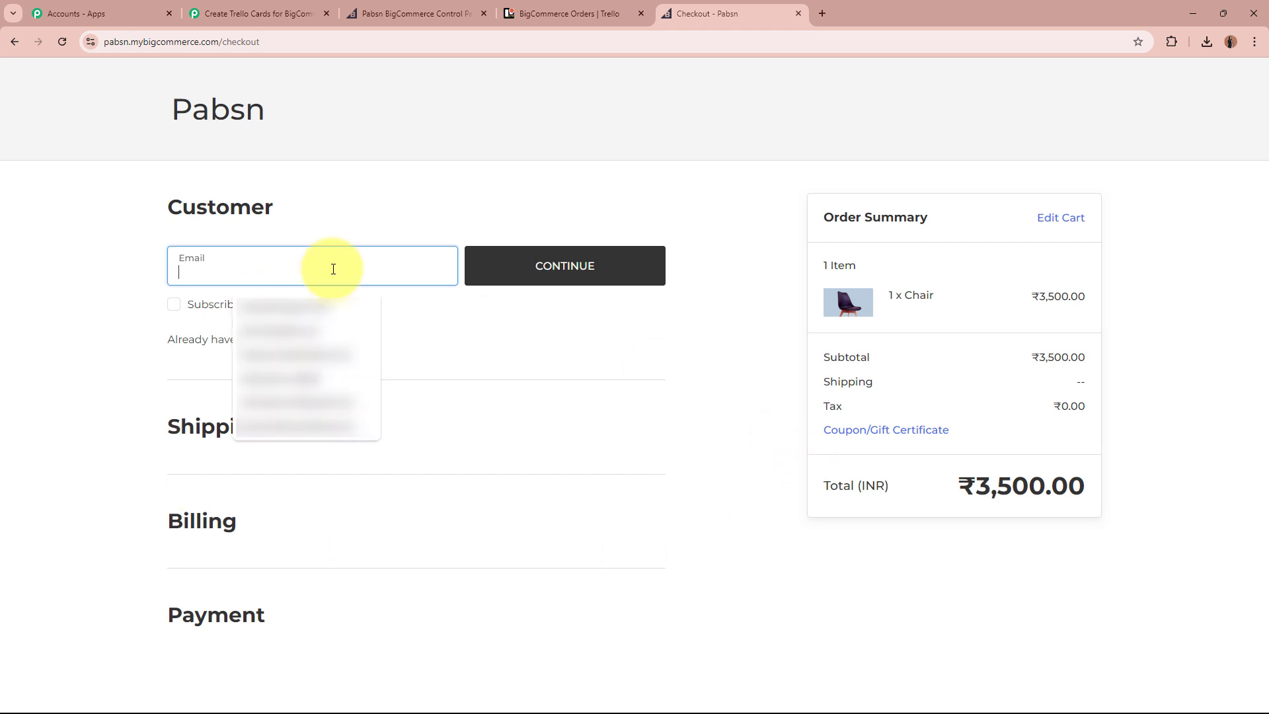
text(S)
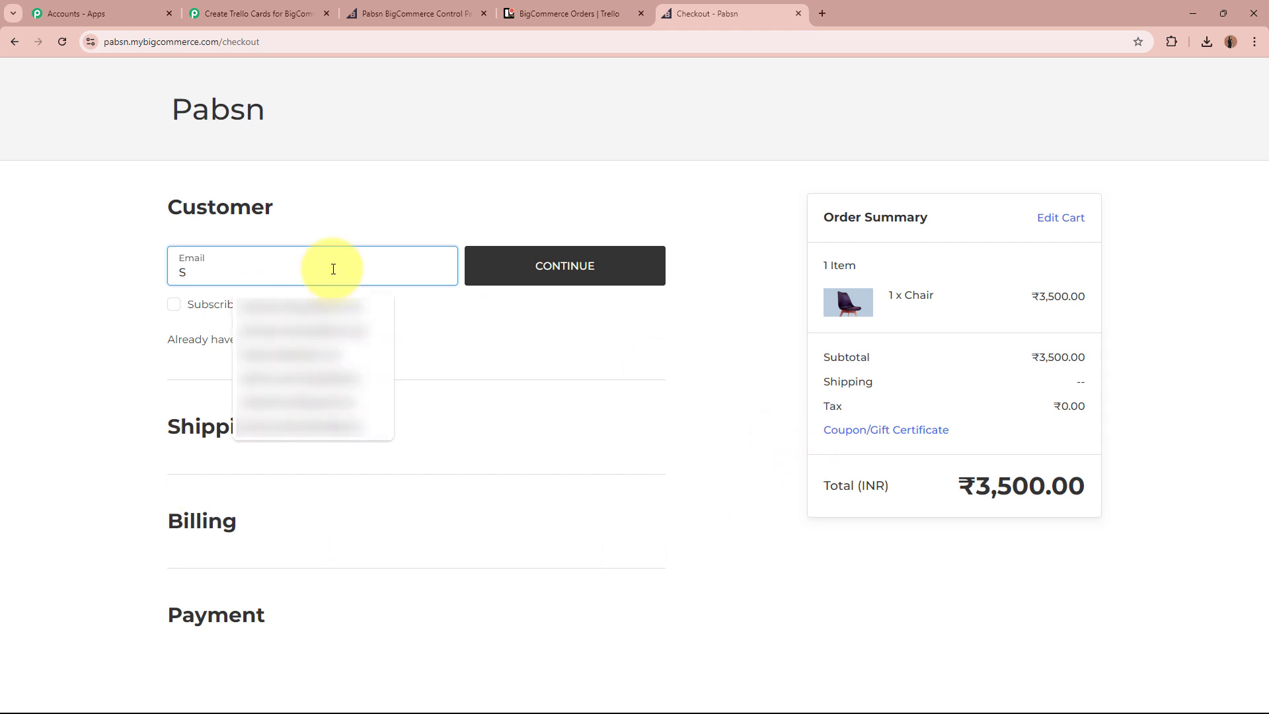
click(356, 306)
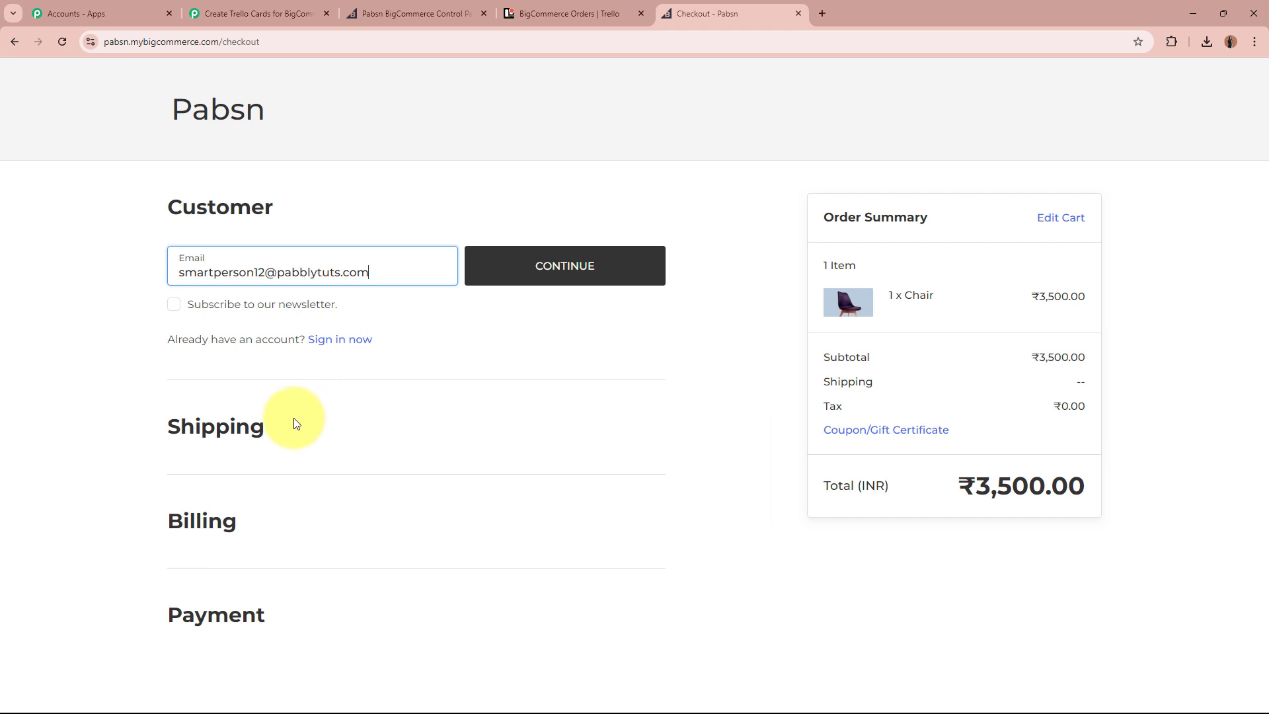
Enter the customer's last name and phone number in the shipping form.
click(590, 268)
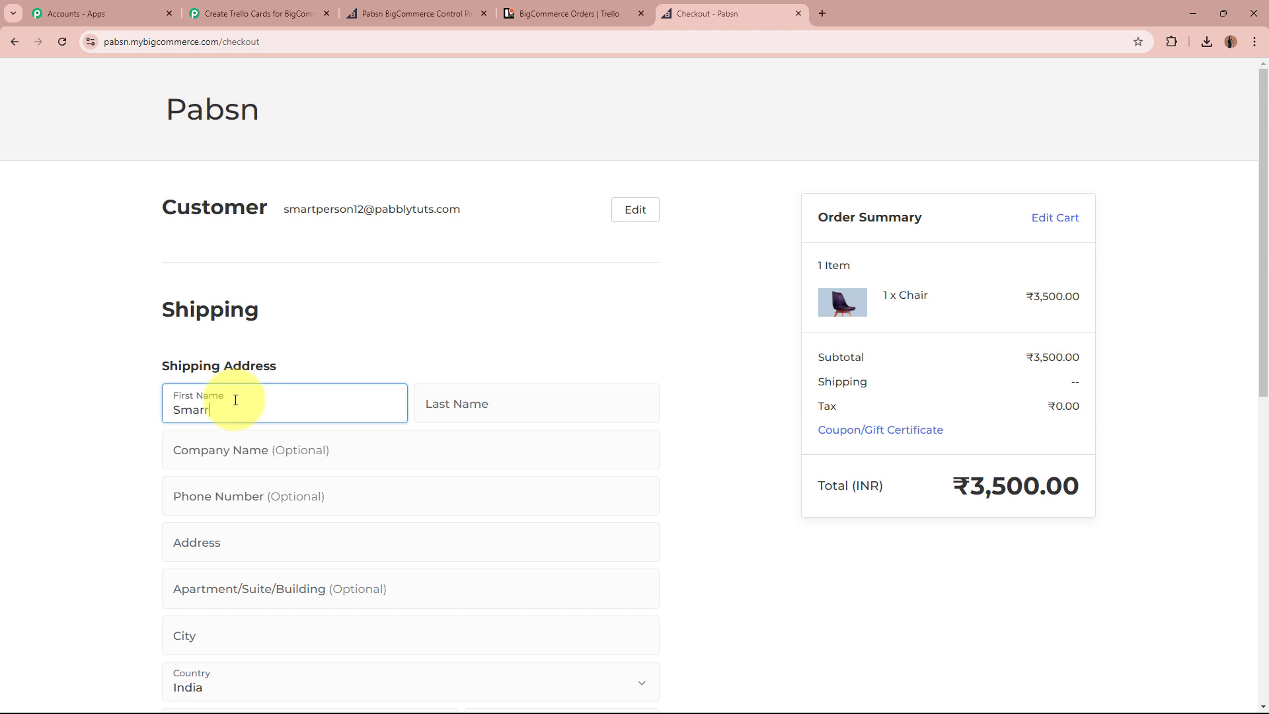
click(472, 406)
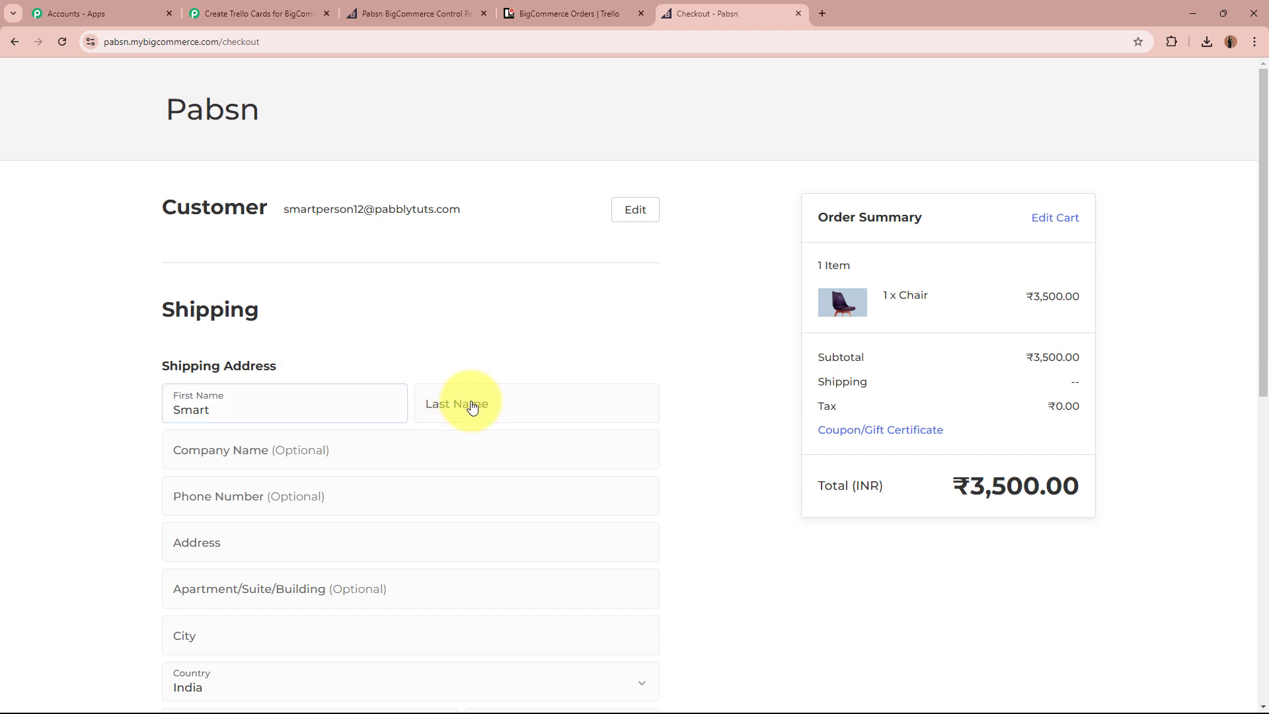
text(Person)
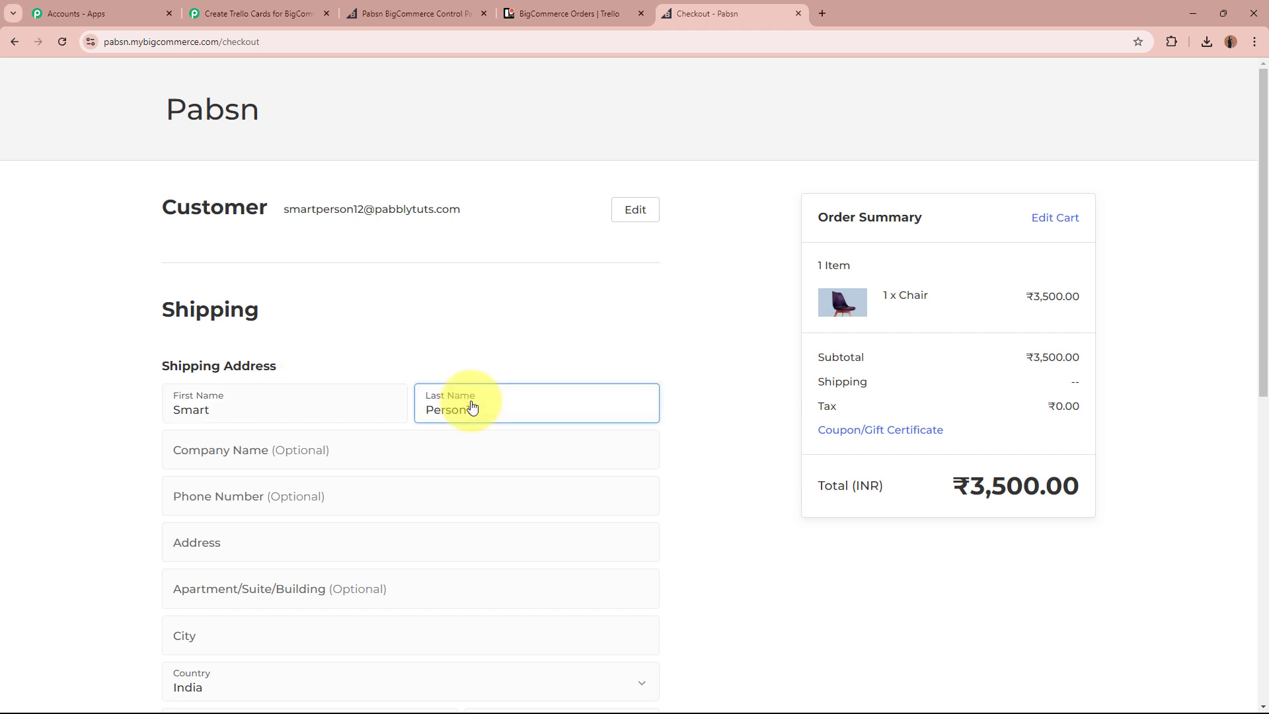
text(12)
click(469, 442)
click(459, 490)
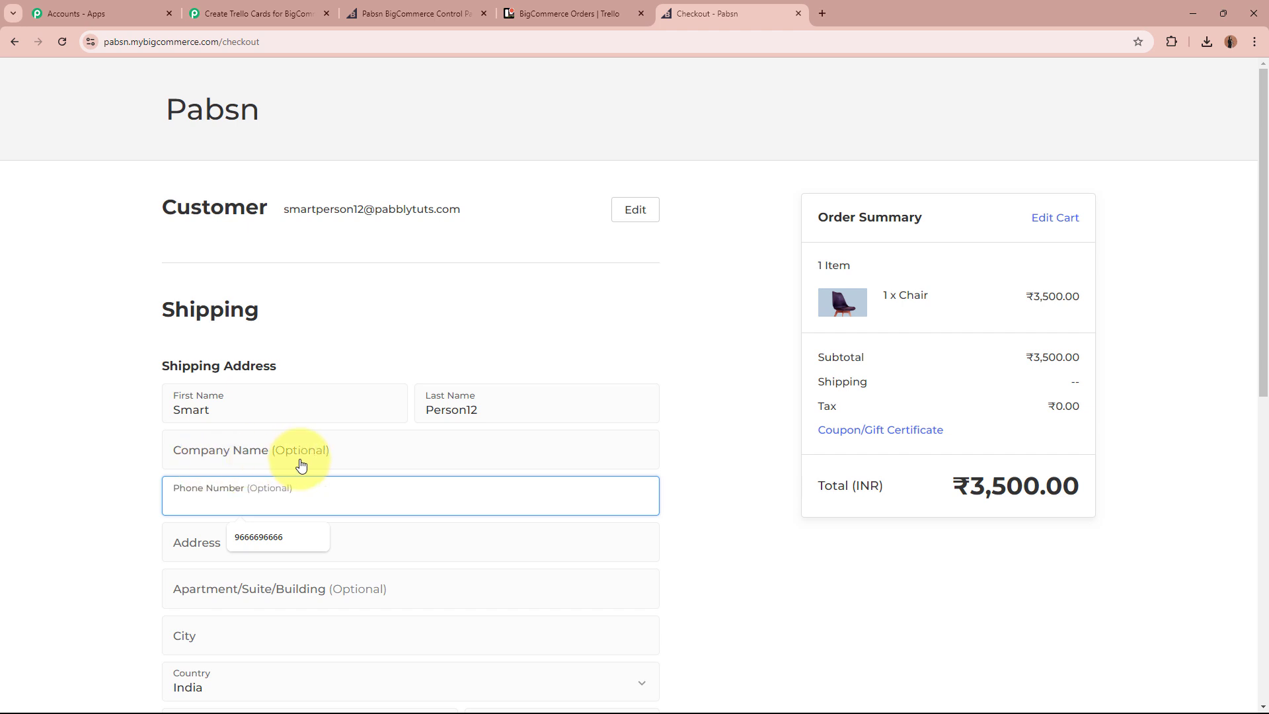
text(85)
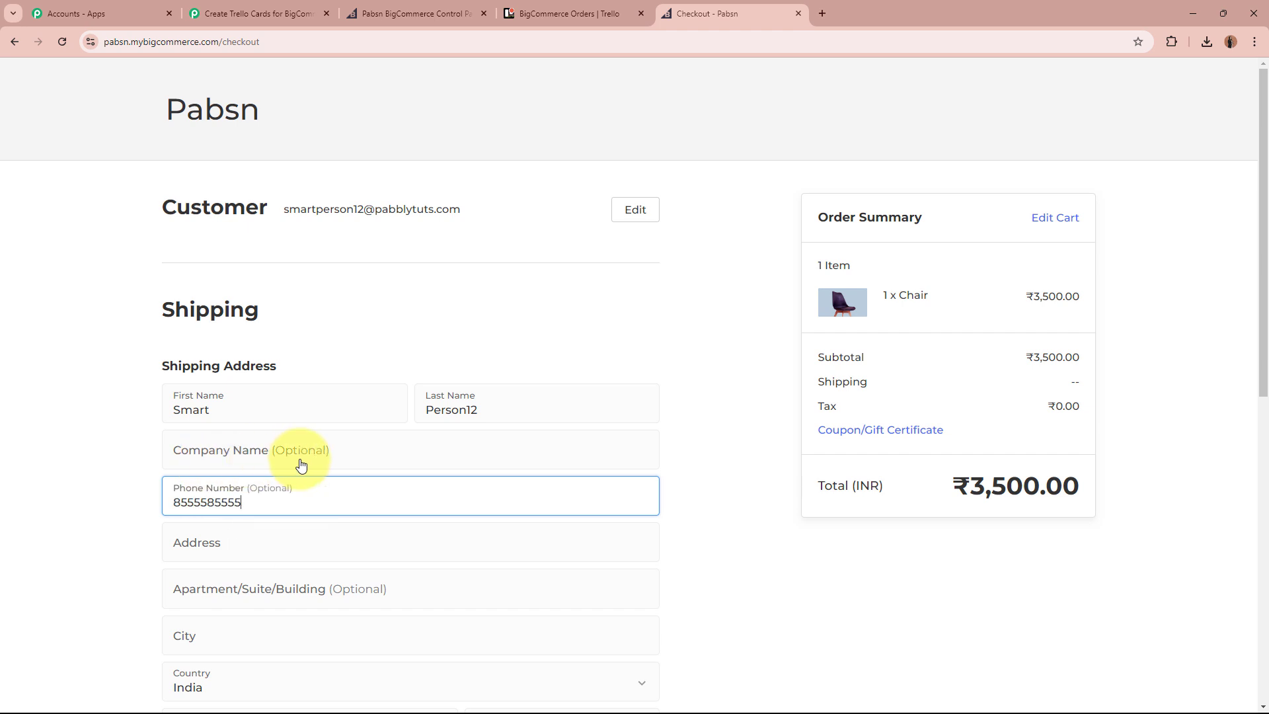
text(55585555)
scroll(291, 436, down, 3)
Fill in the street address, city, Madhya Pradesh state and postal code, then continue to payment.
click(326, 344)
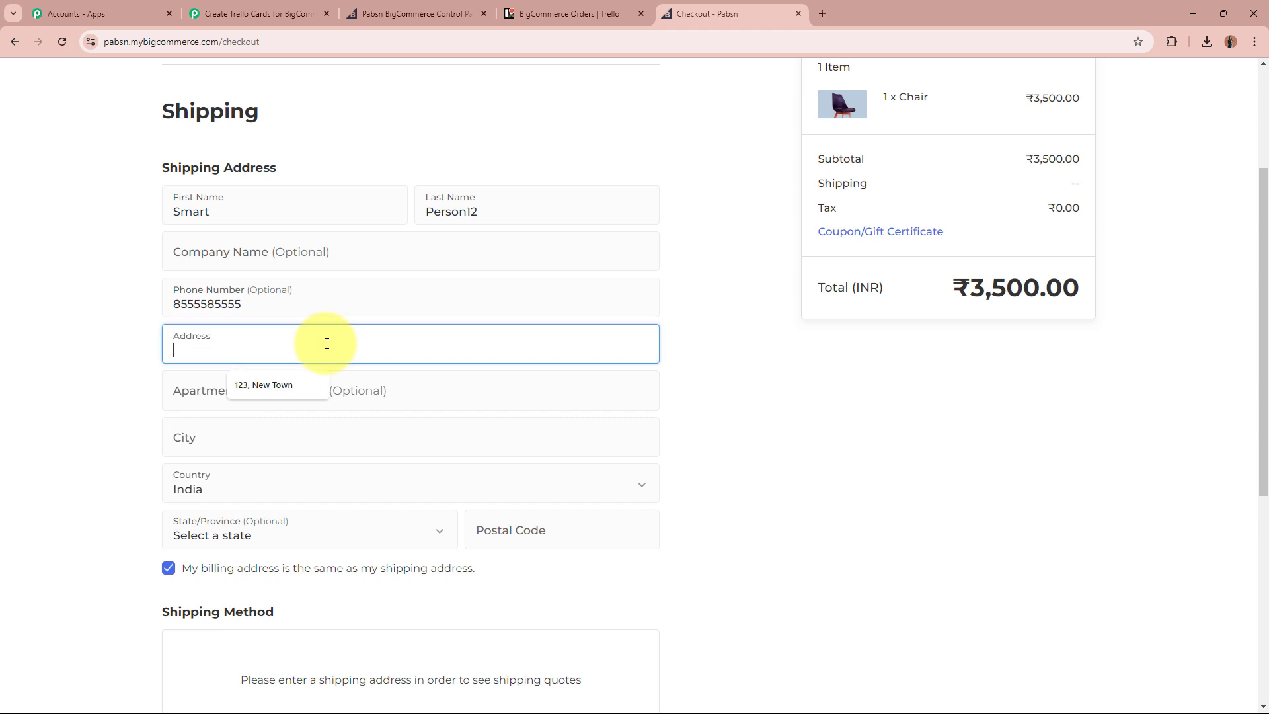
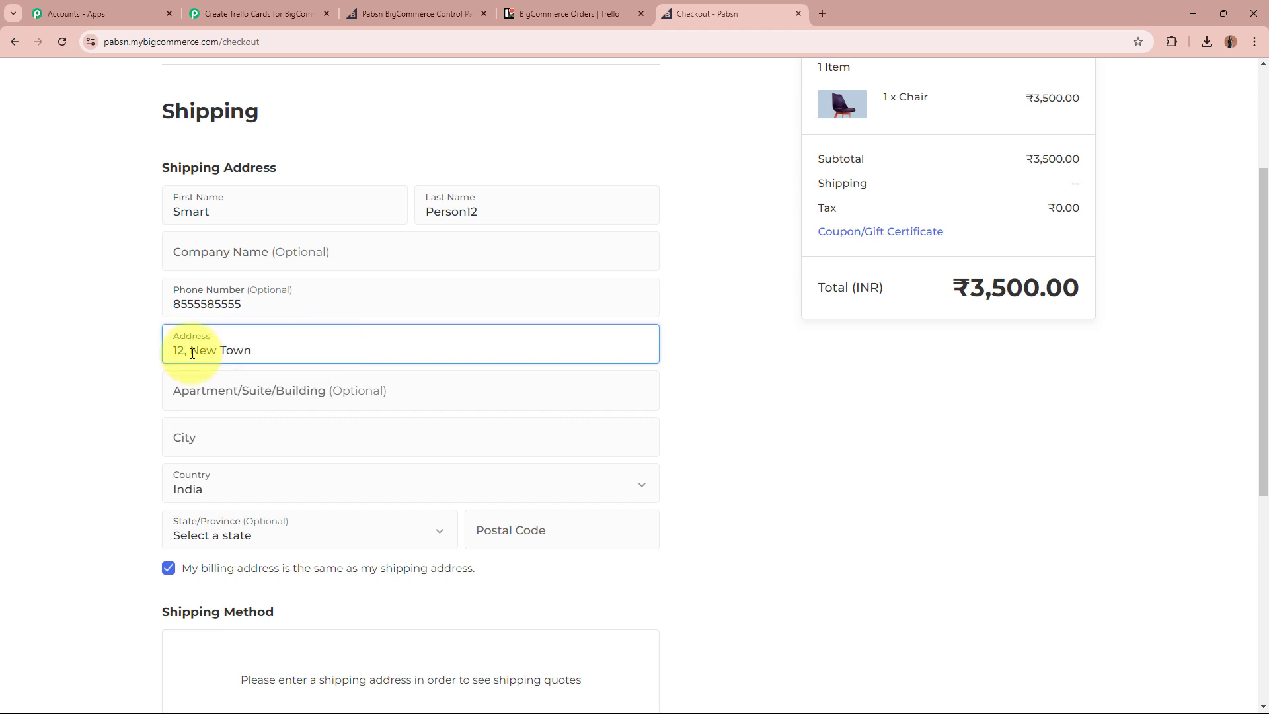
click(245, 447)
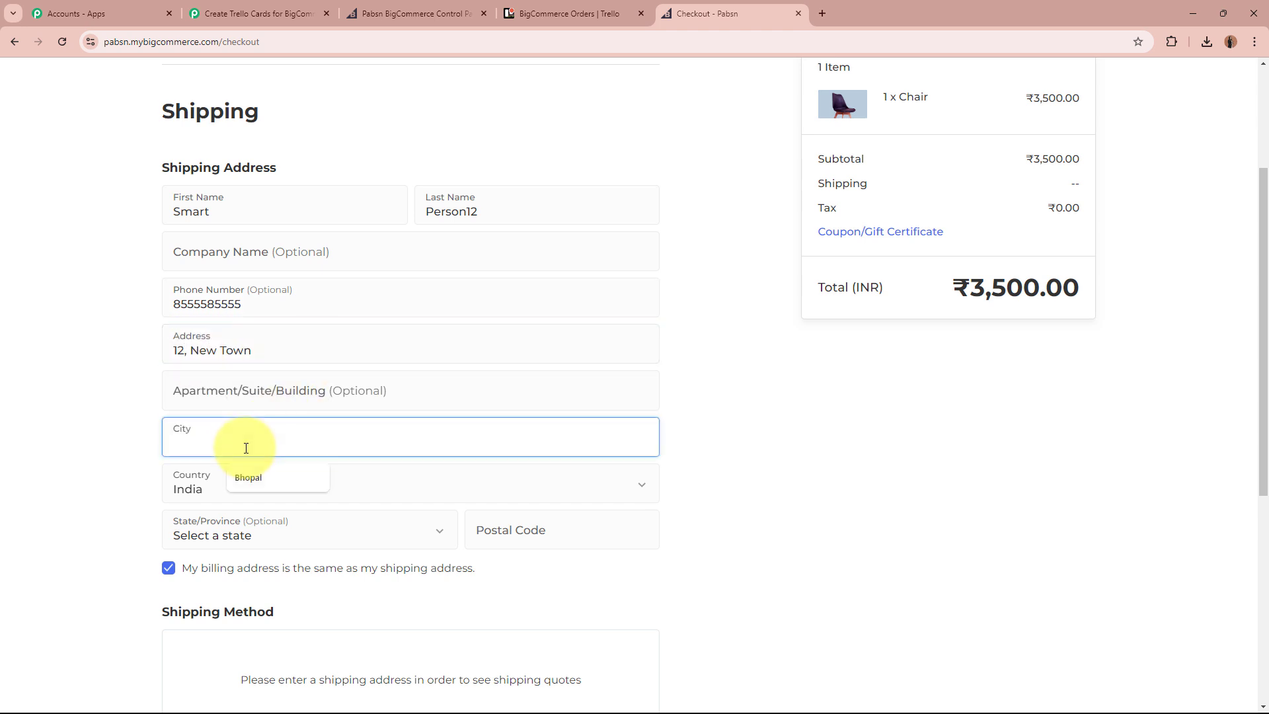
text(Indore)
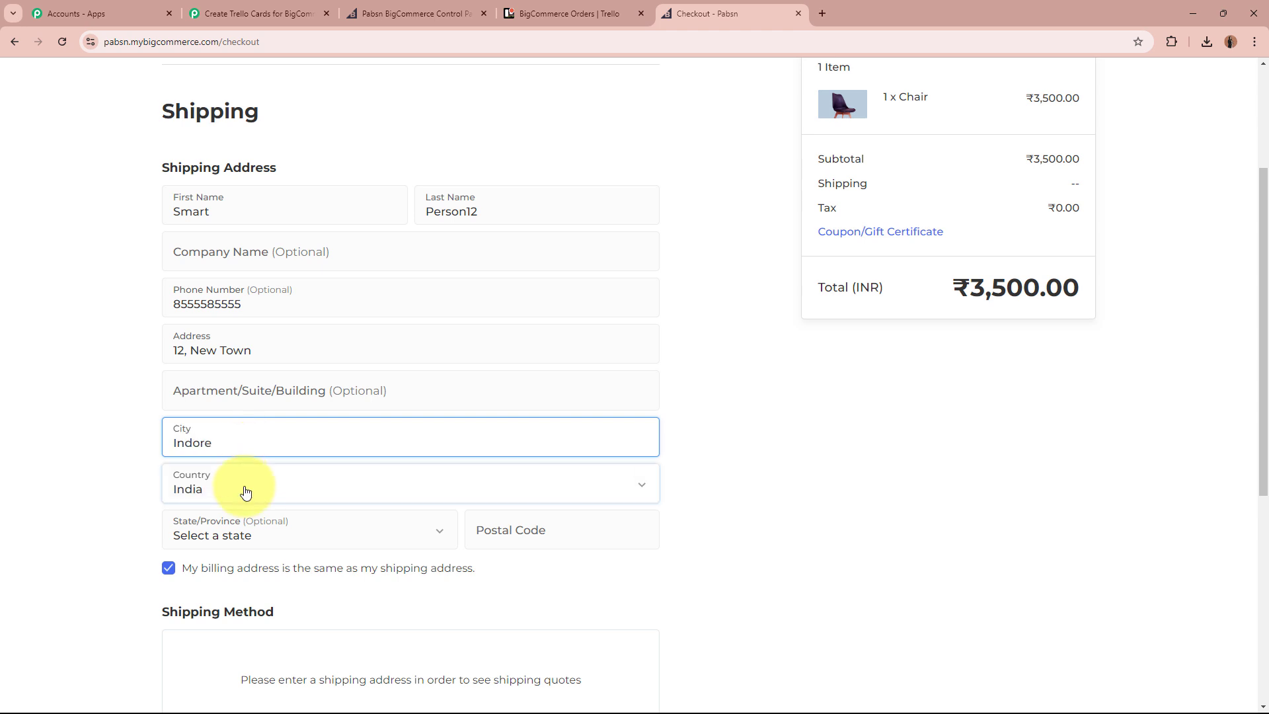
click(245, 536)
key(m)
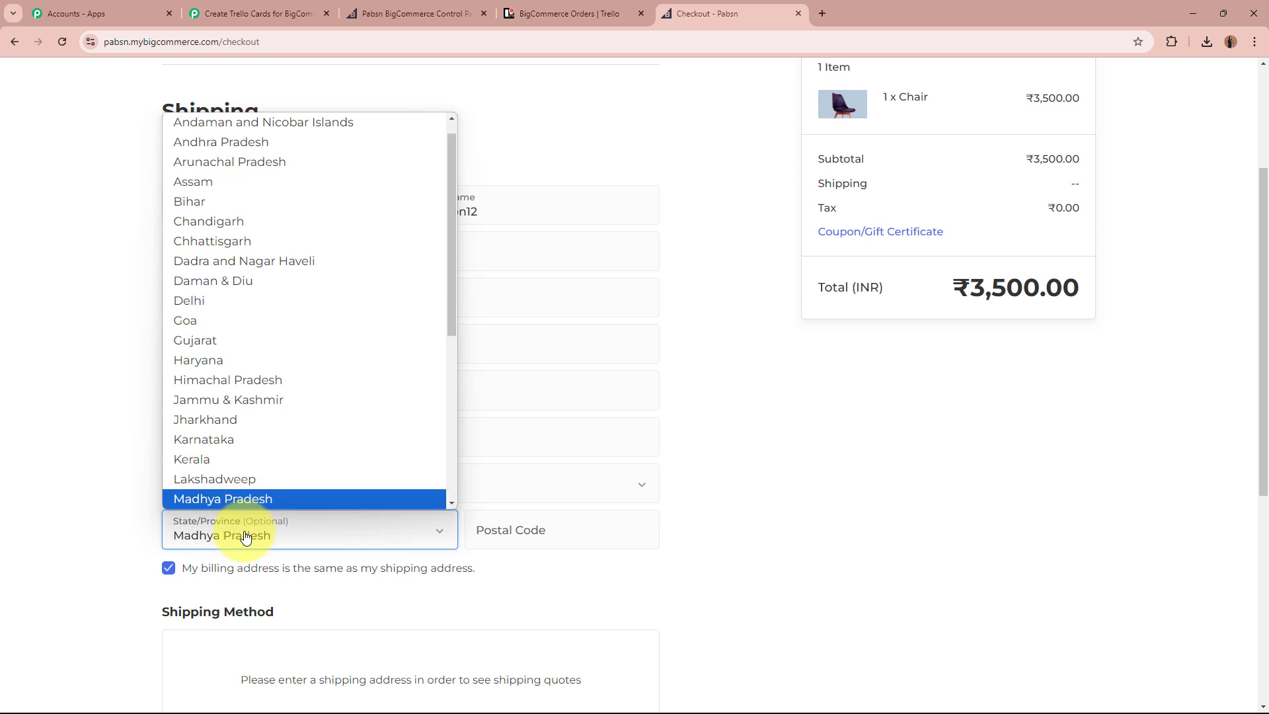
click(289, 500)
click(553, 527)
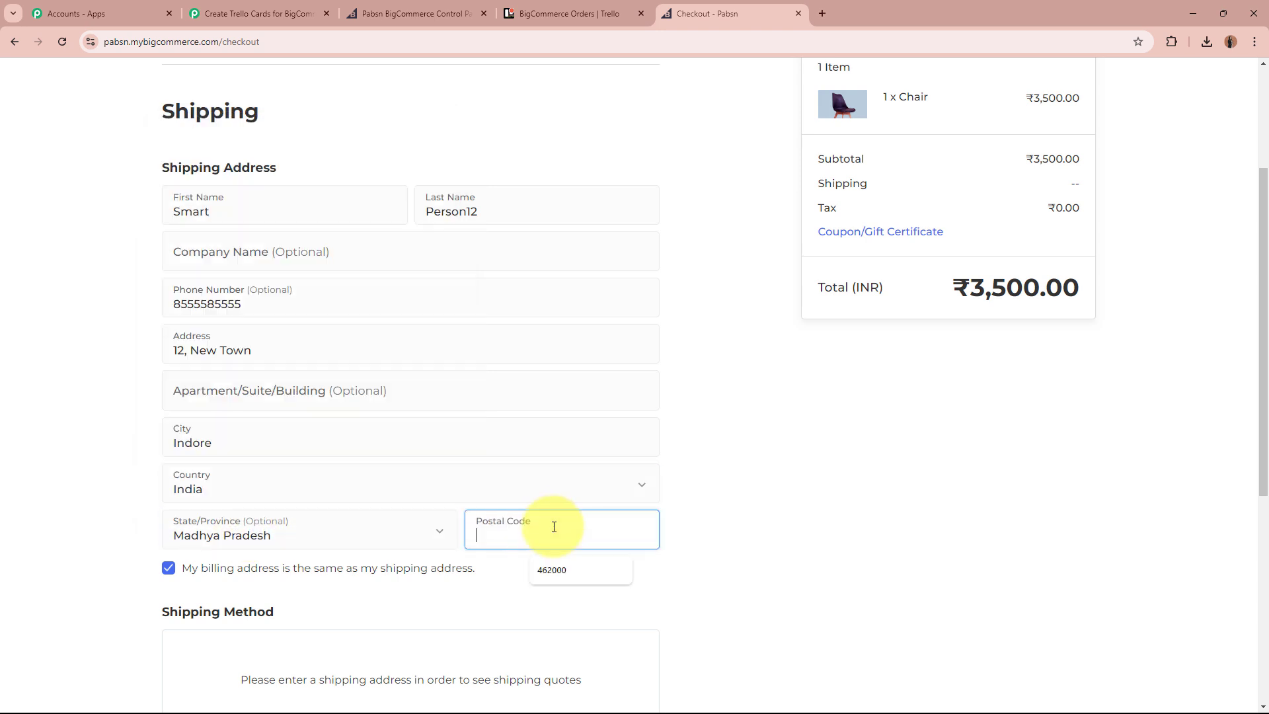
text(462001)
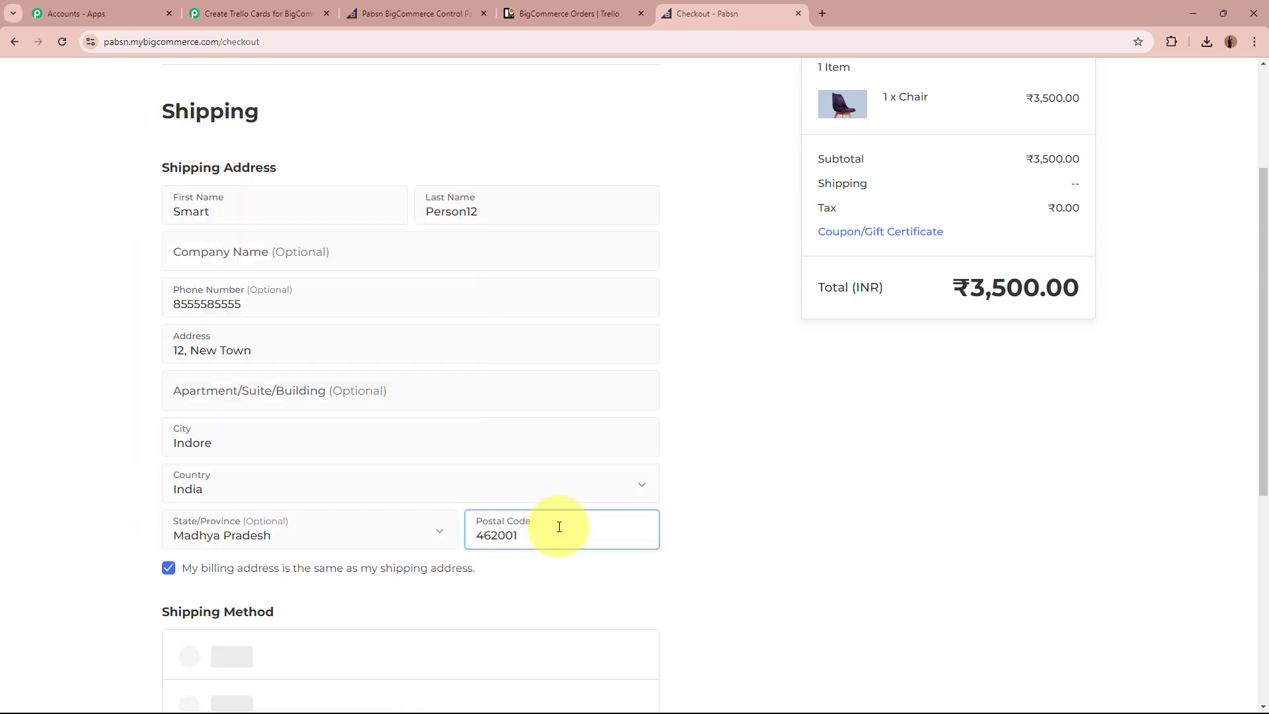
scroll(681, 528, down, 4)
click(180, 544)
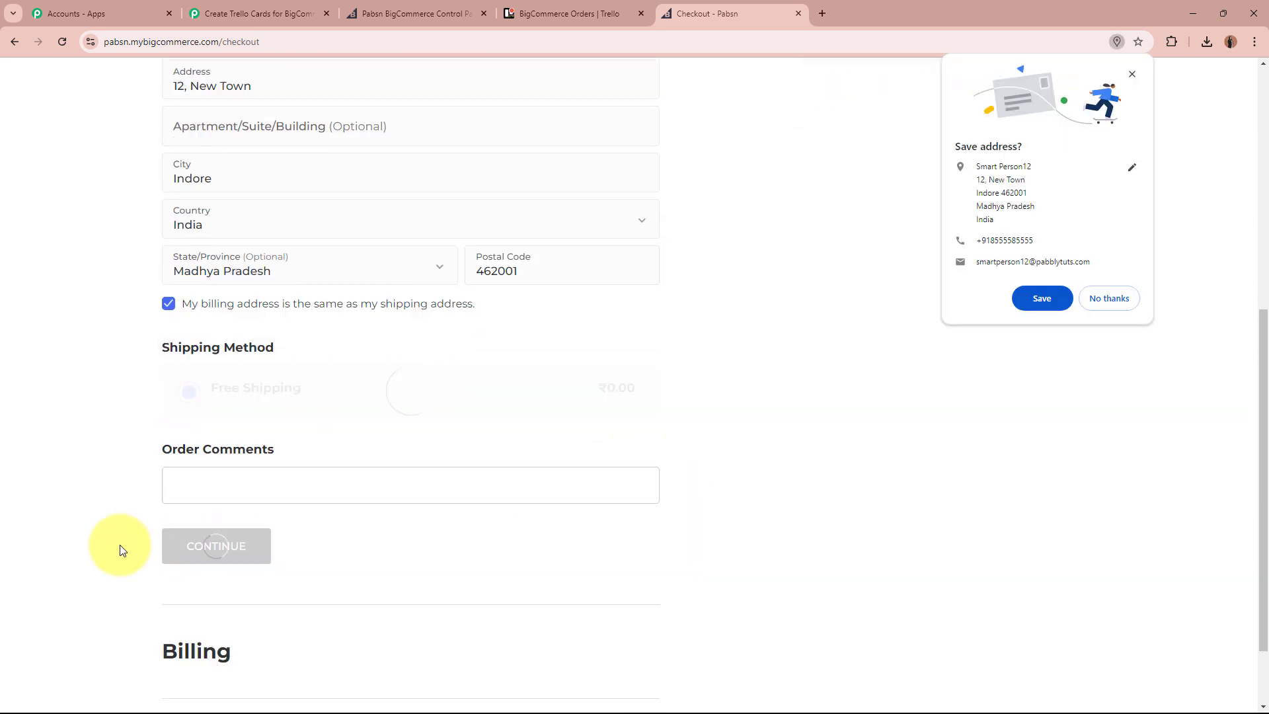
Decline saving the address, enter the test card's security code, and place the order.
scroll(284, 515, down, 2)
click(1127, 296)
scroll(1042, 391, down, 2)
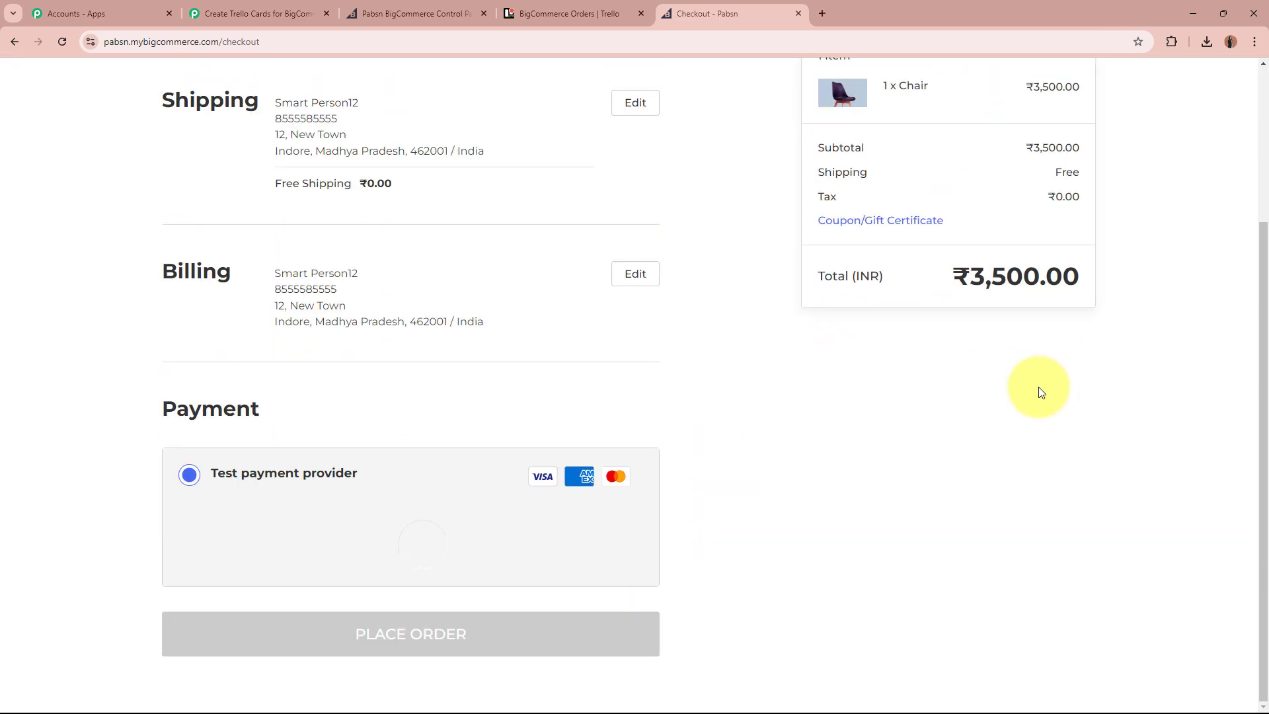
scroll(93, 394, down, 1)
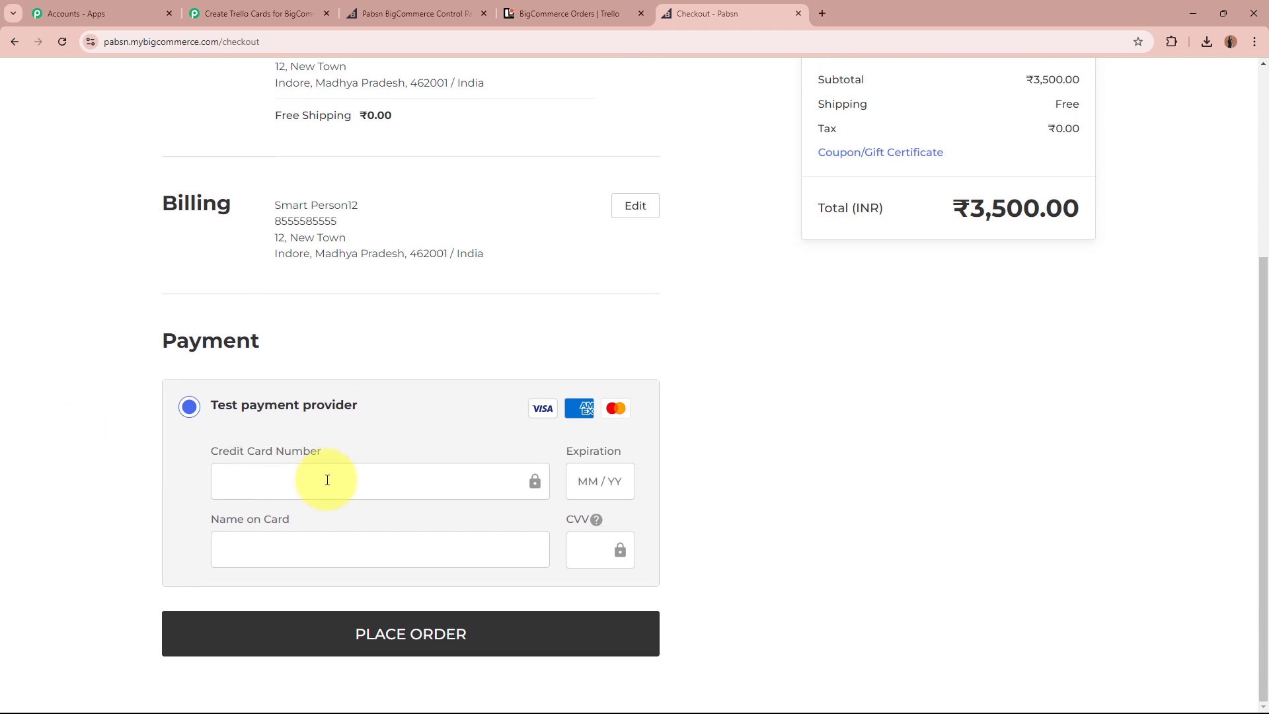
text(111 1111 1111 1111)
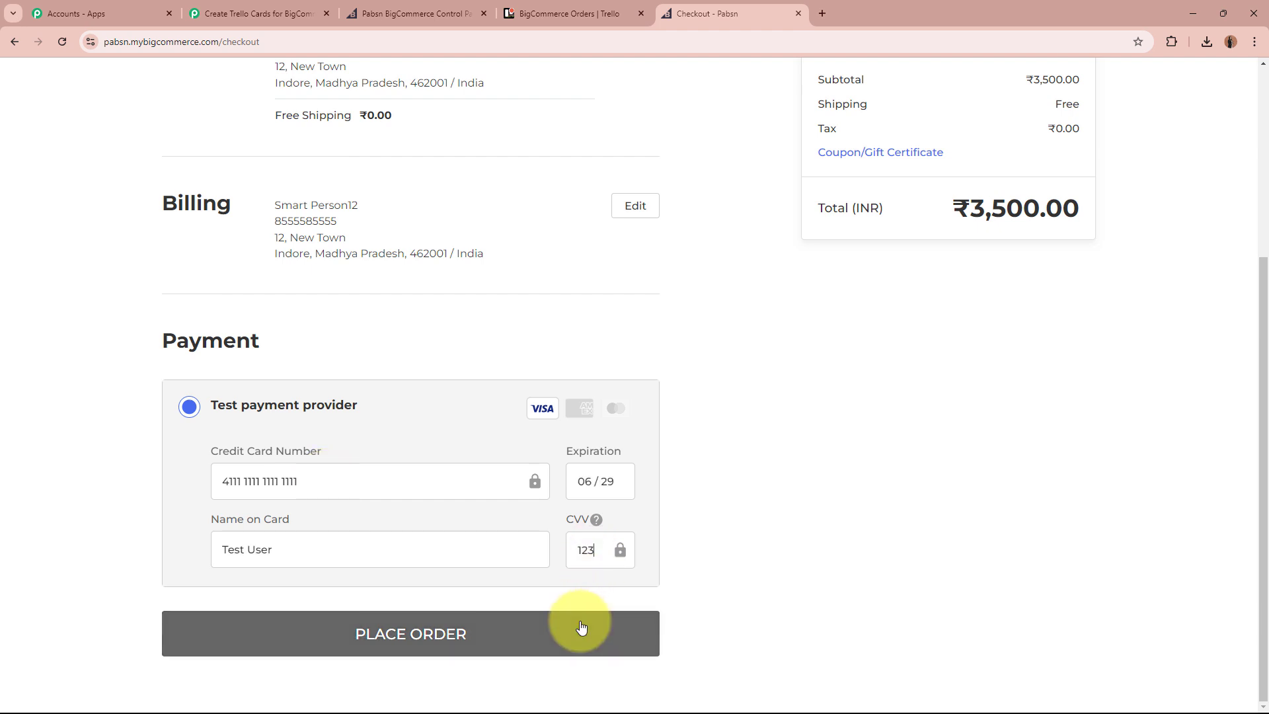
click(580, 628)
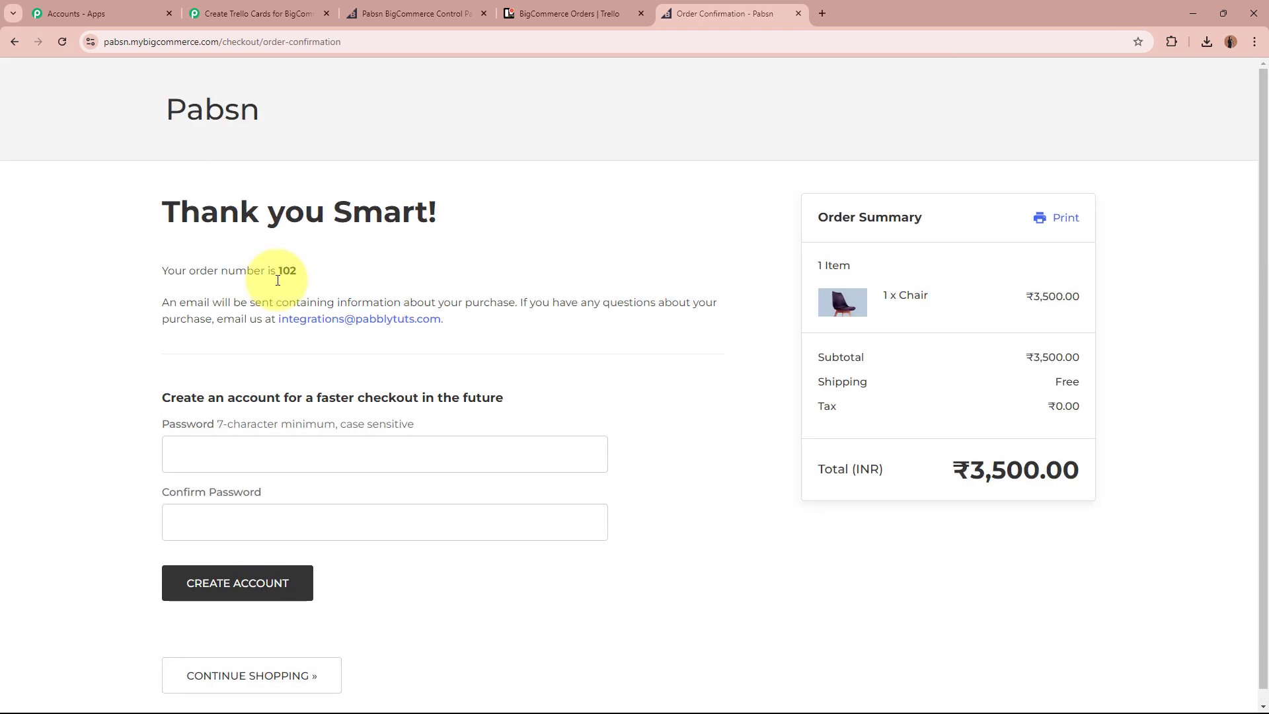
Check the confirmation shows order number 102, then return to the Pabbly workflow.
triple_click(275, 212)
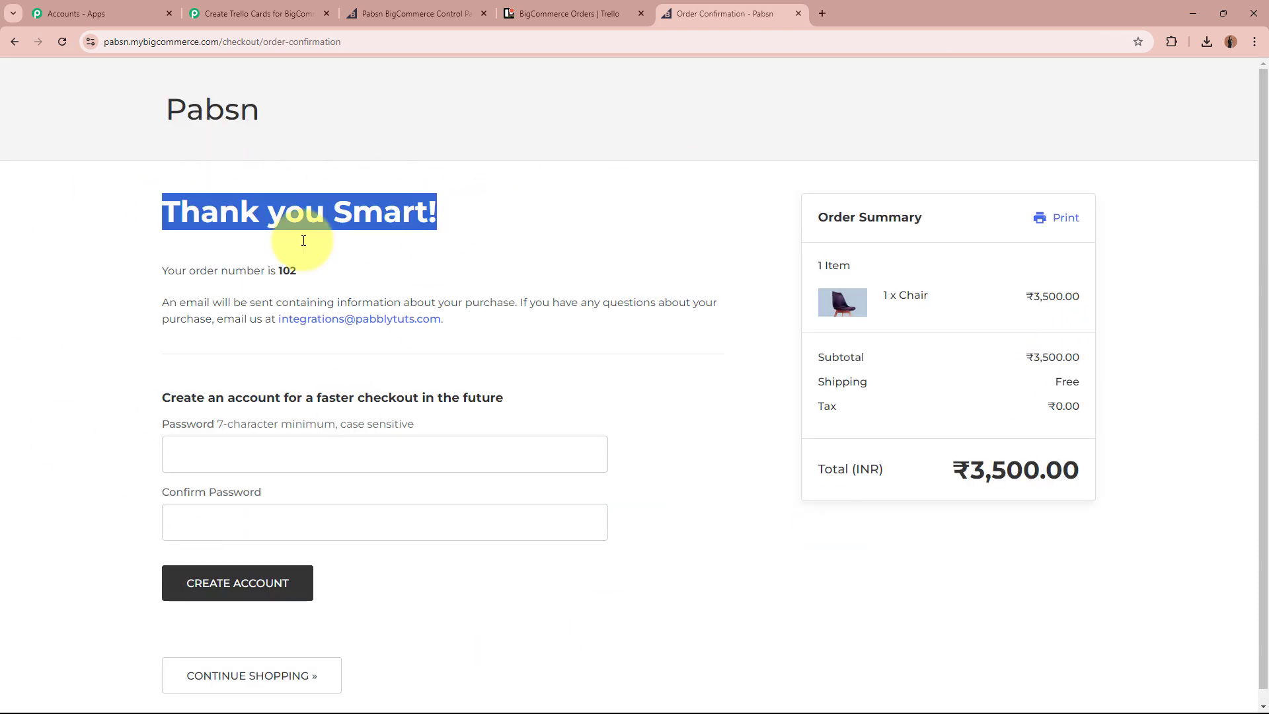
drag(127, 269, 366, 274)
click(367, 274)
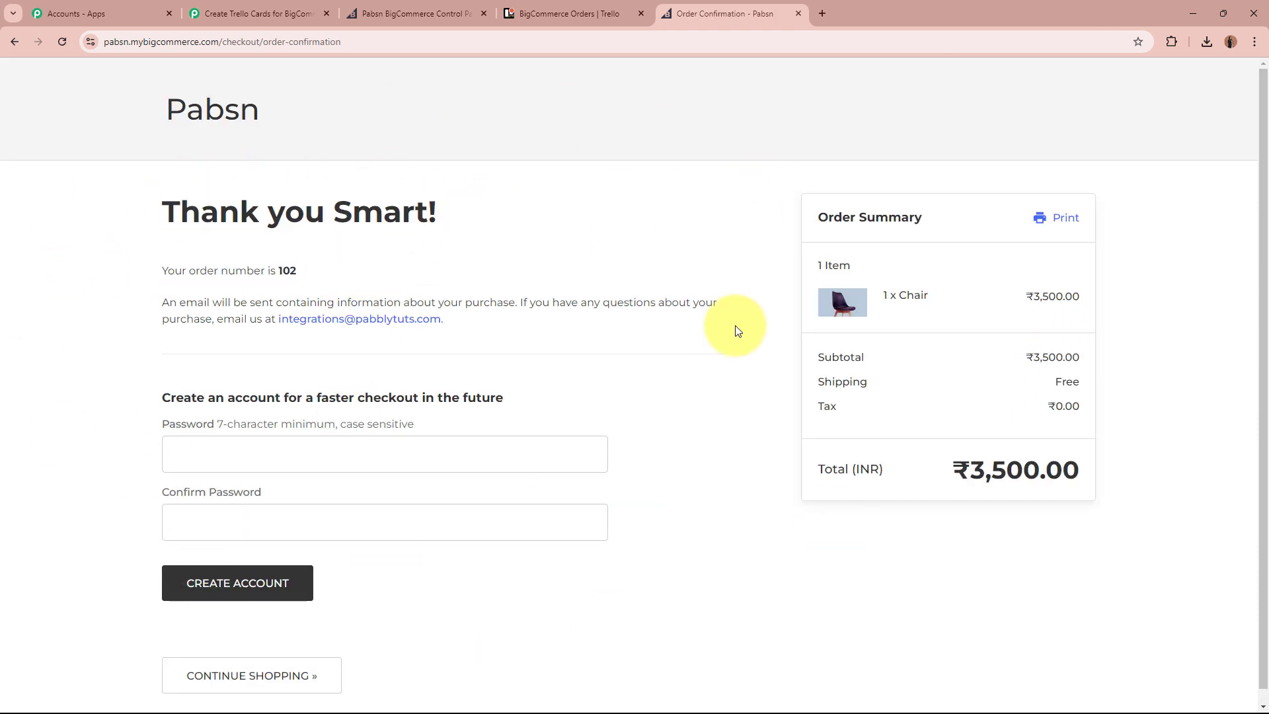
scroll(825, 517, down, 1)
scroll(825, 520, up, 1)
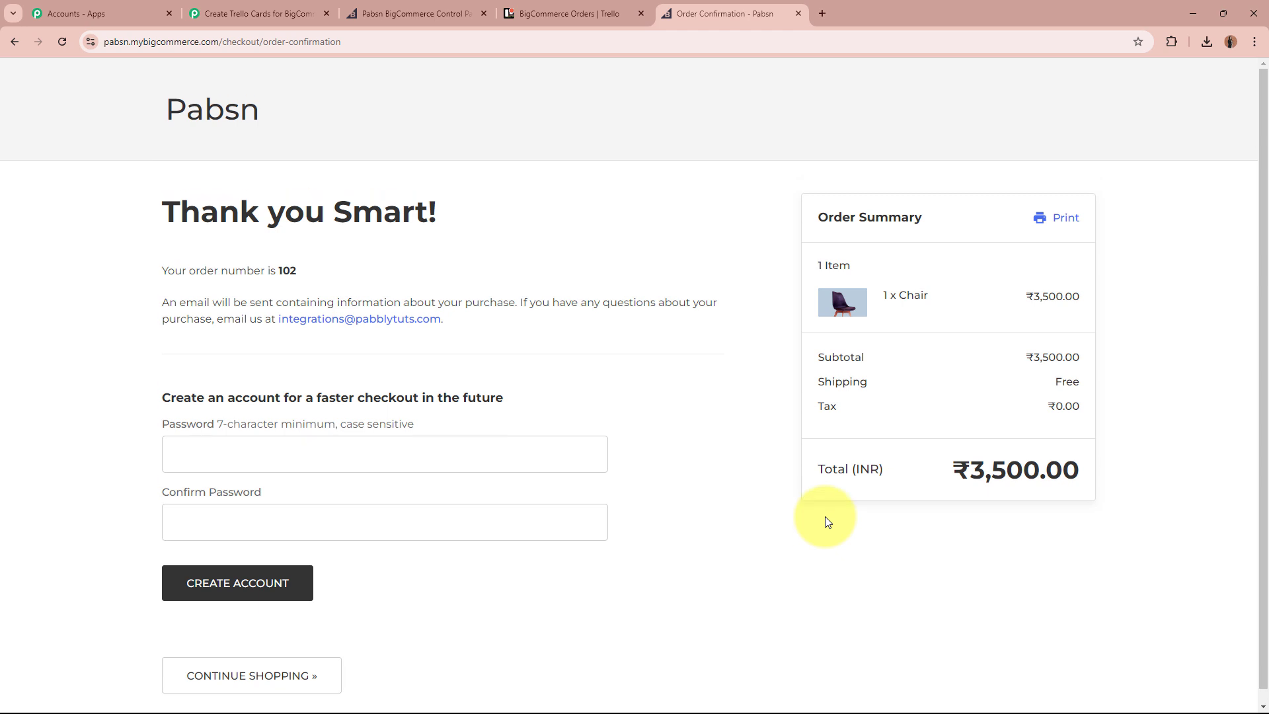
click(304, 15)
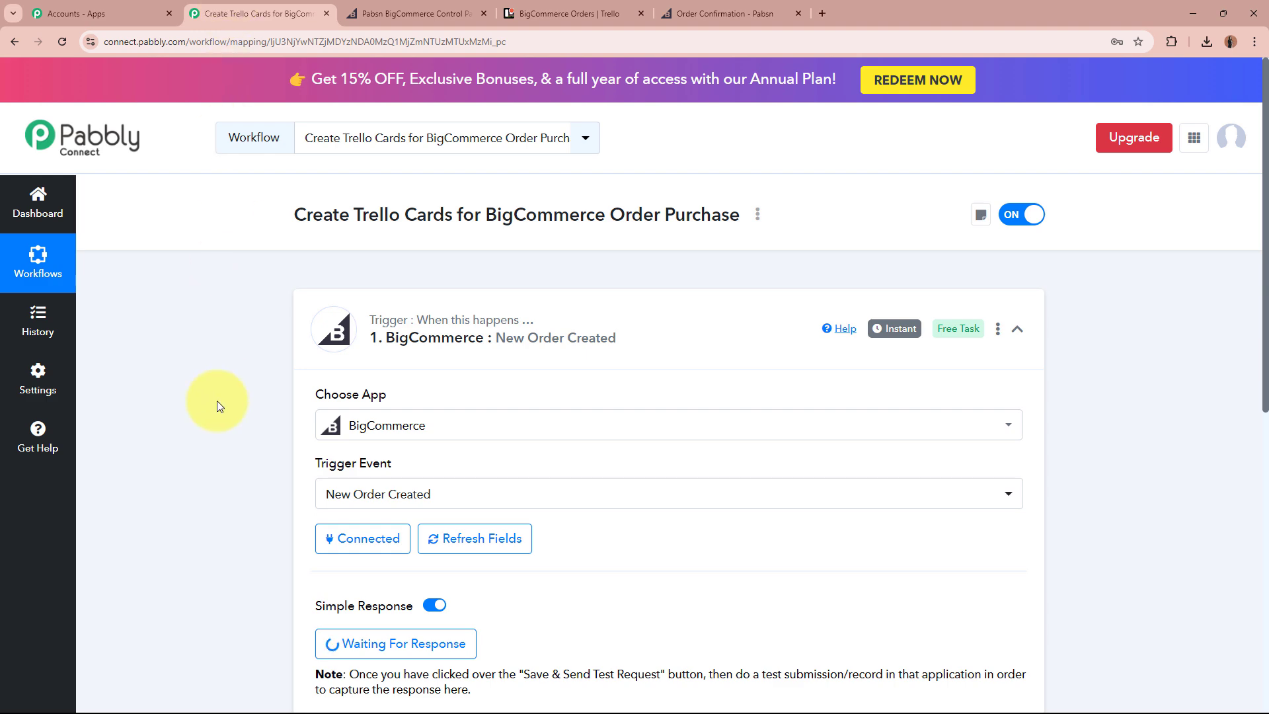
Verify the captured response shows scope store/order/created, data type order and Data Id 102.
scroll(216, 402, down, 4)
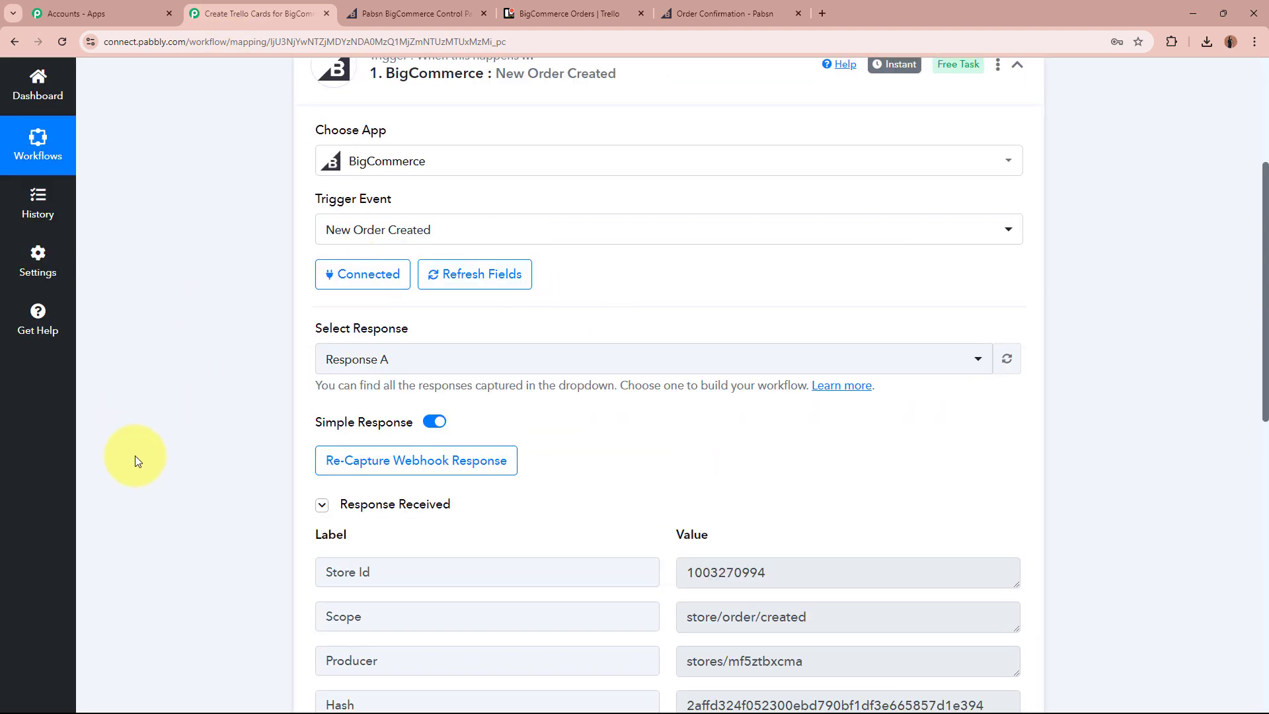
scroll(135, 454, down, 3)
scroll(135, 454, down, 1)
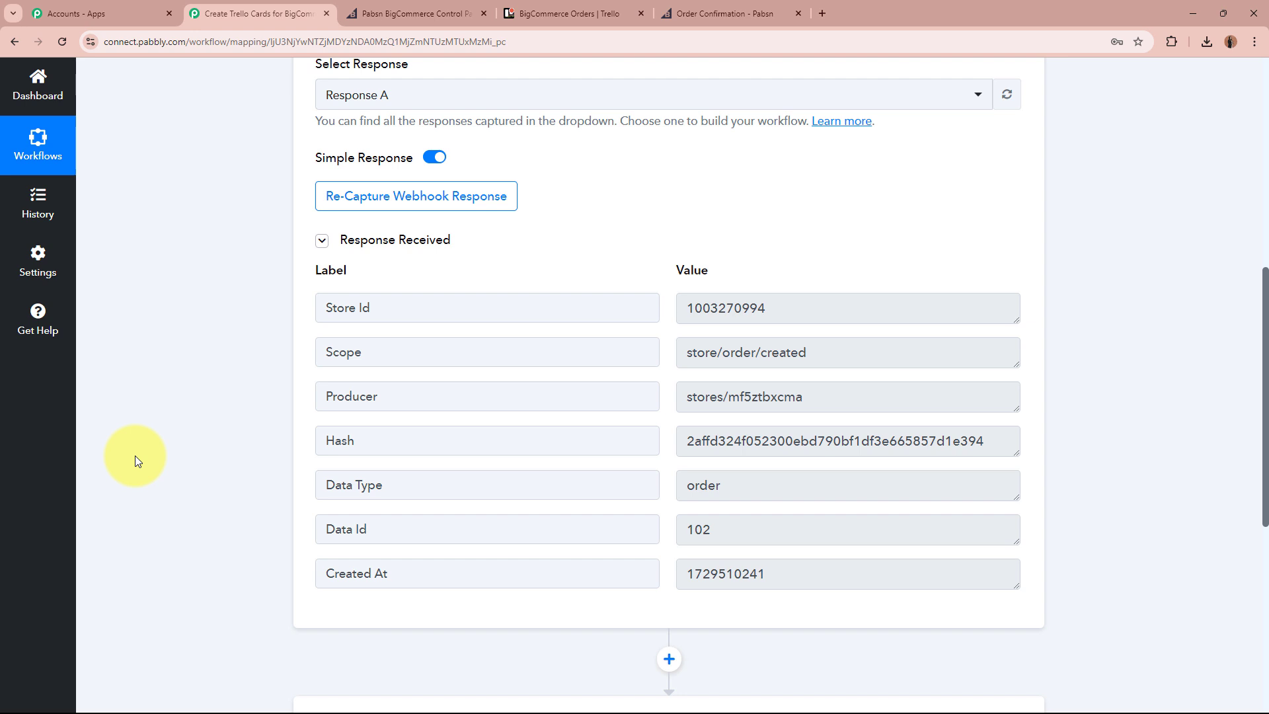
click(670, 531)
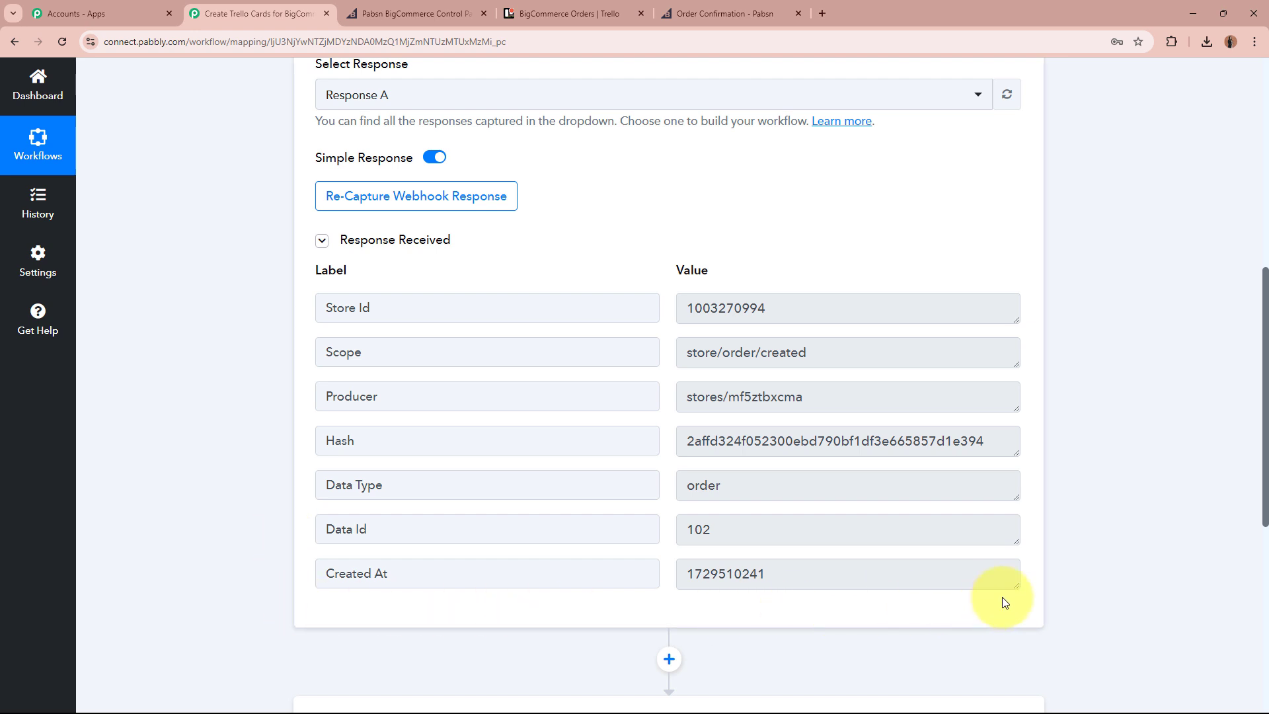
scroll(1002, 596, up, 8)
Make the second step a BigCommerce action, found by searching 'Big', with the Get Order By Id event.
click(761, 311)
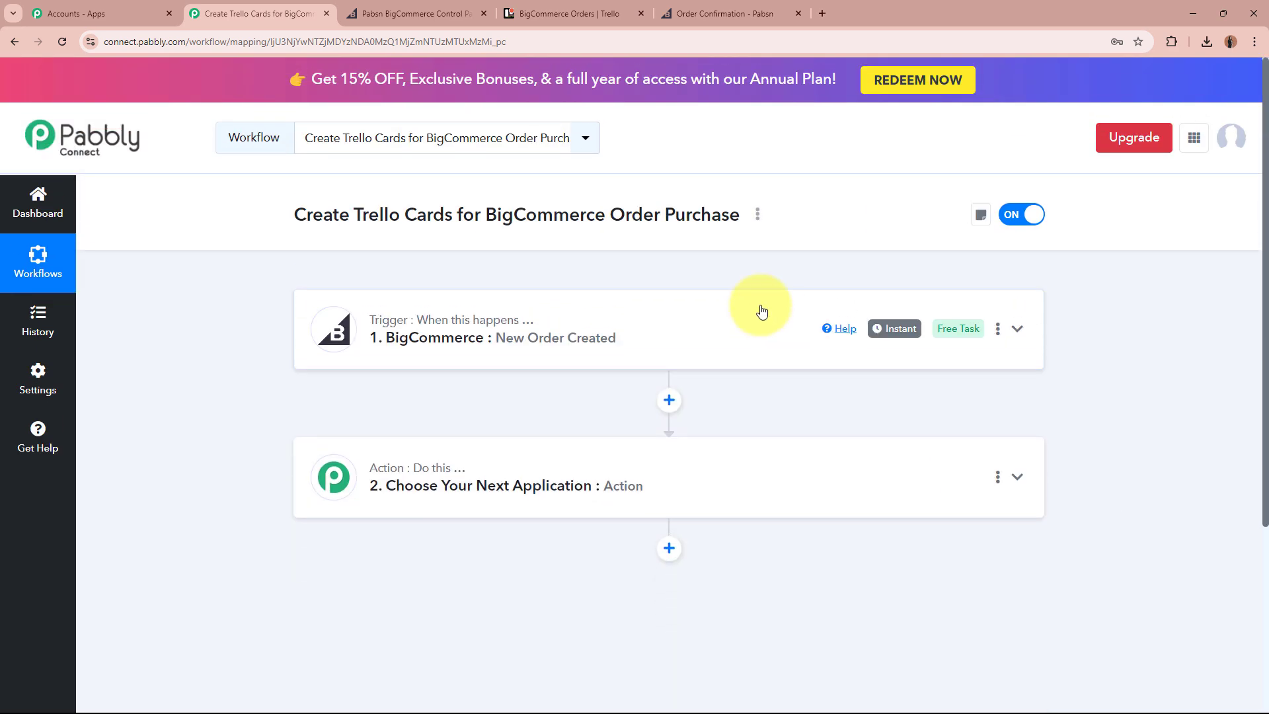
click(756, 463)
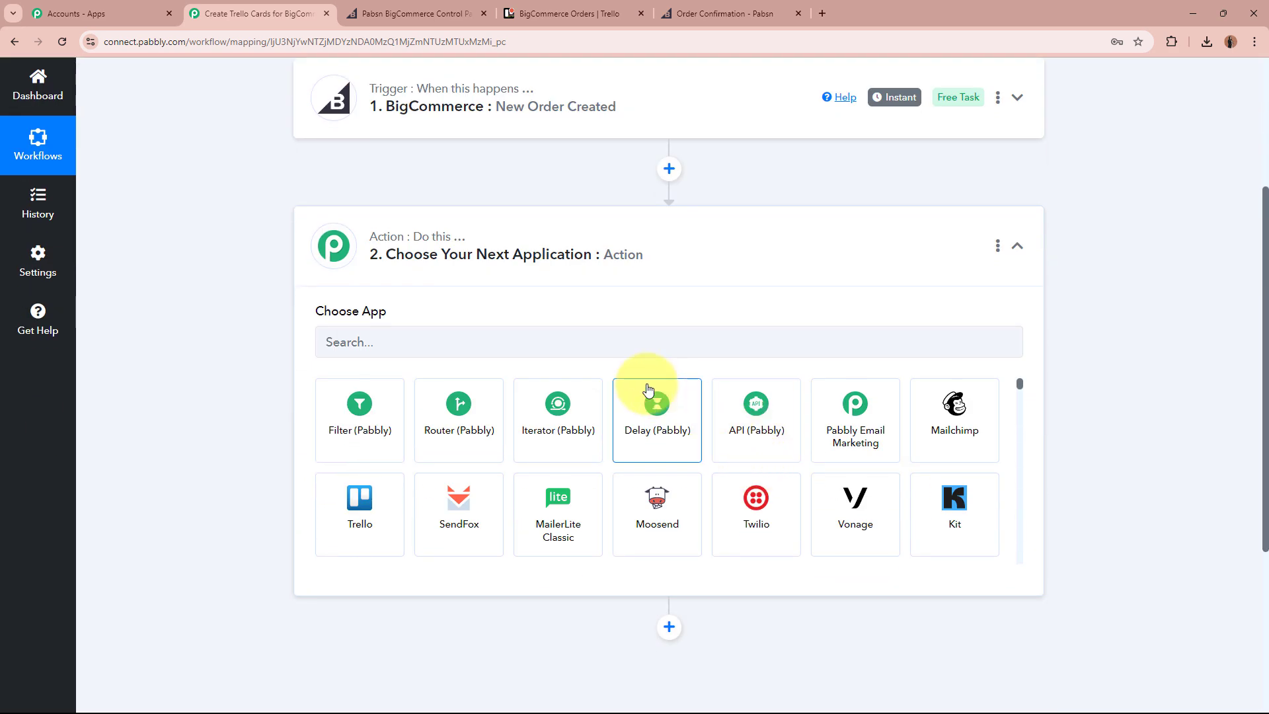
click(571, 341)
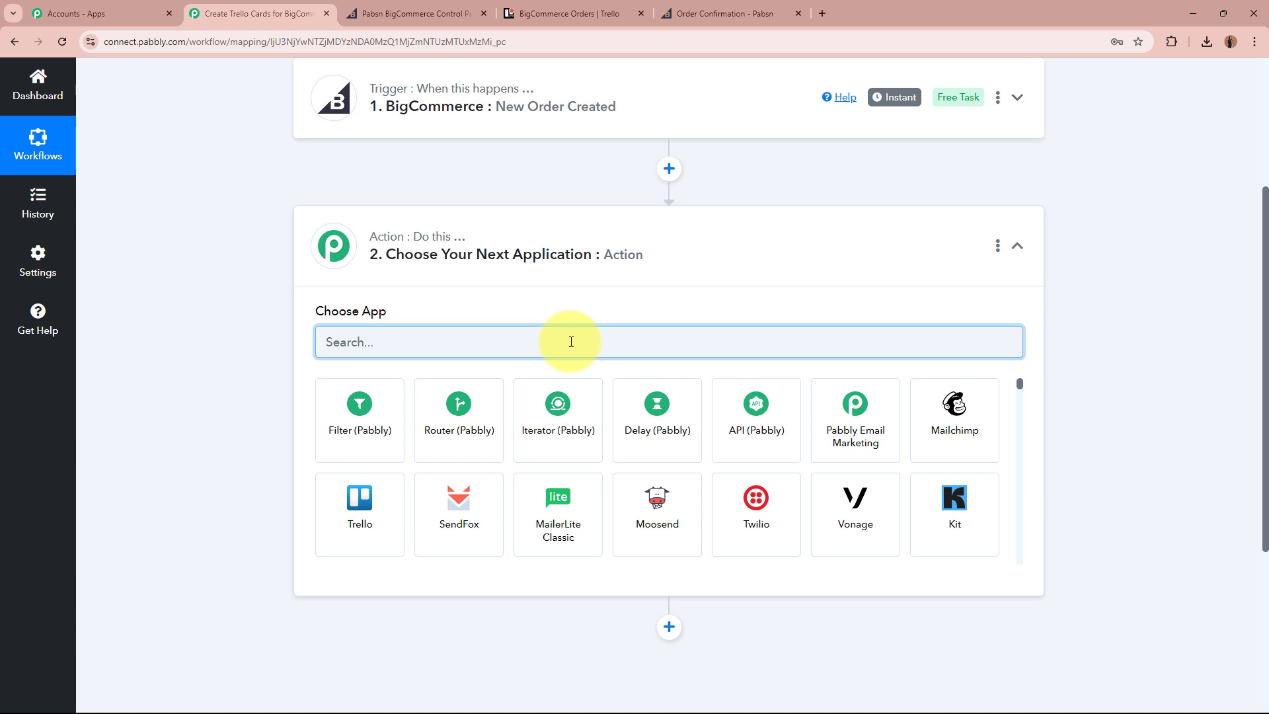
text(Big)
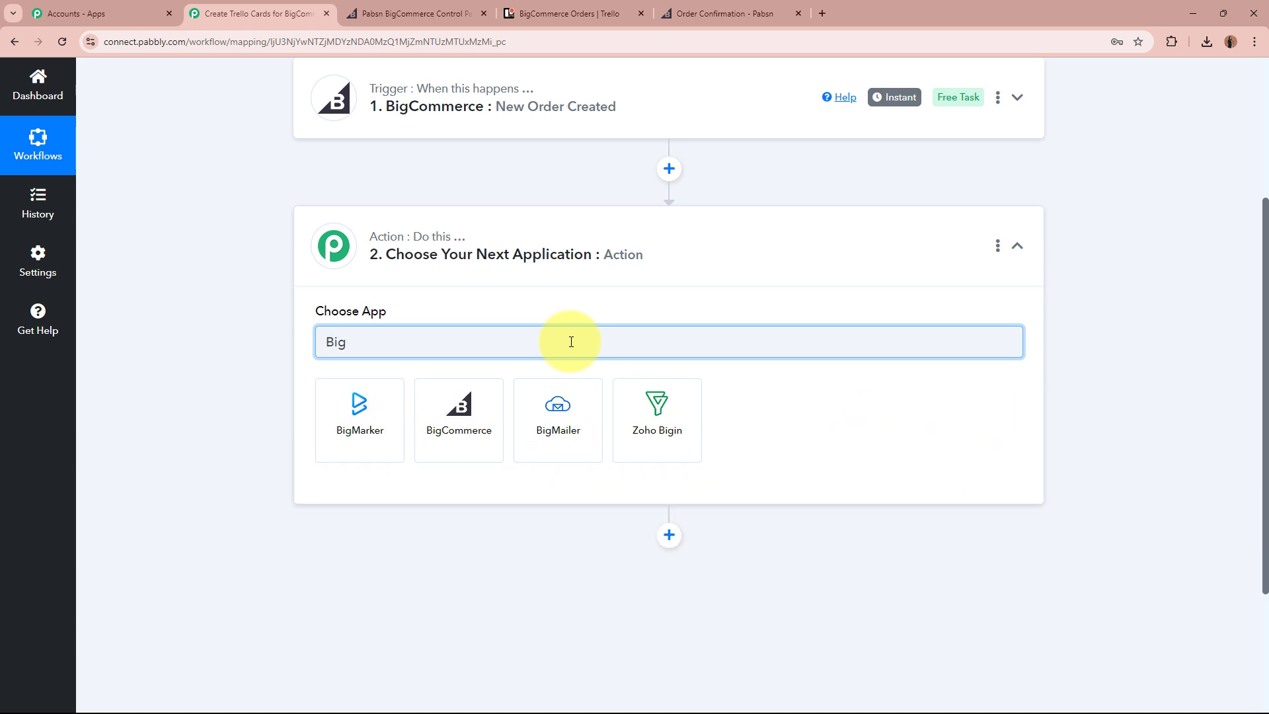
click(466, 426)
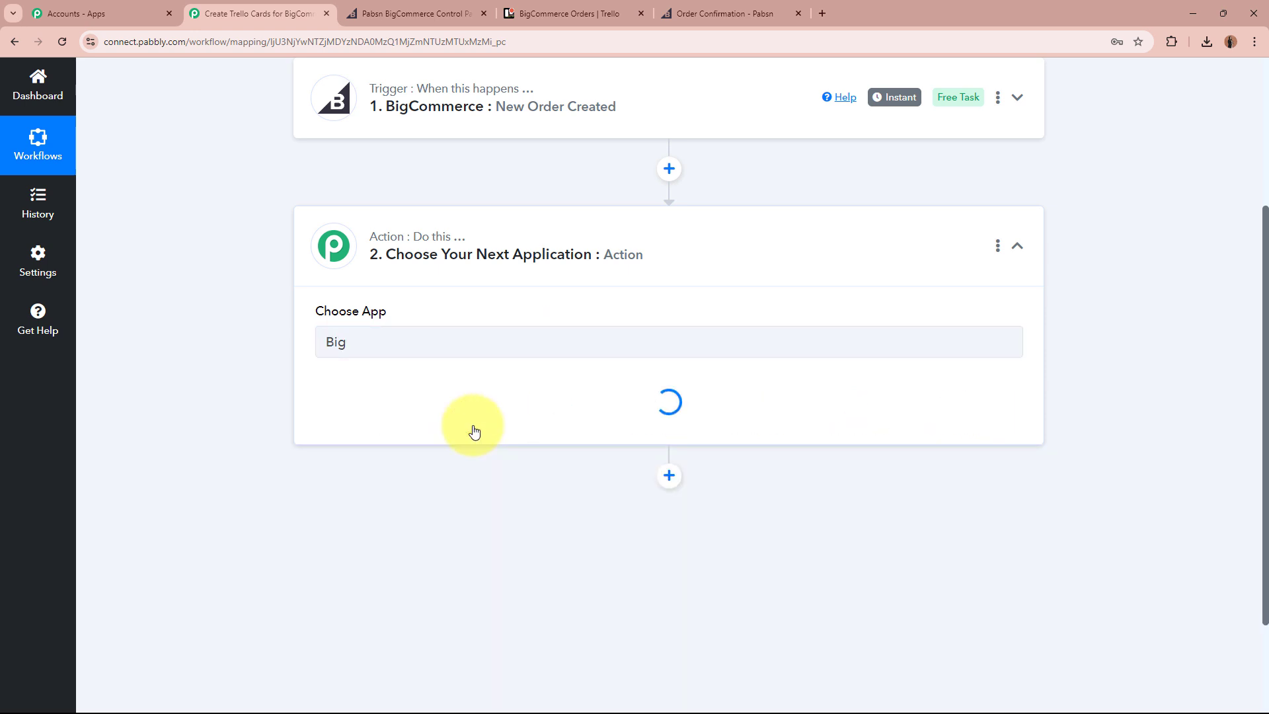
click(469, 422)
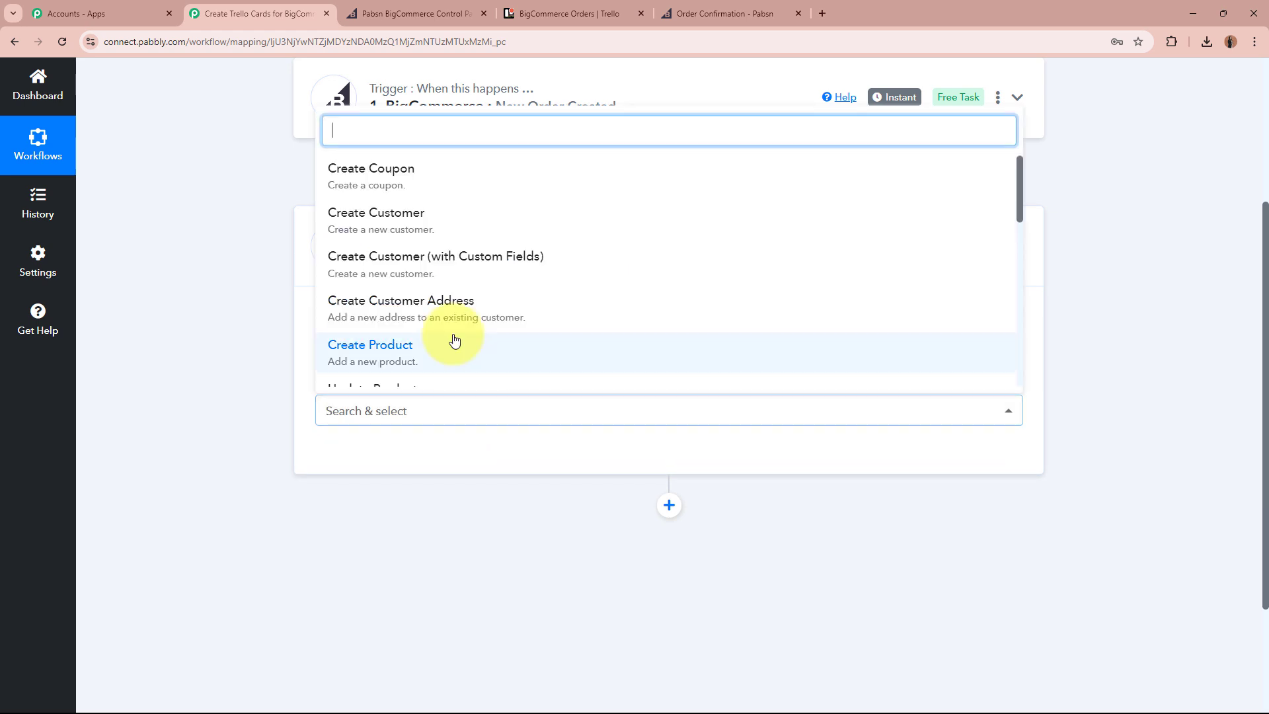
scroll(453, 340, down, 2)
scroll(453, 338, down, 2)
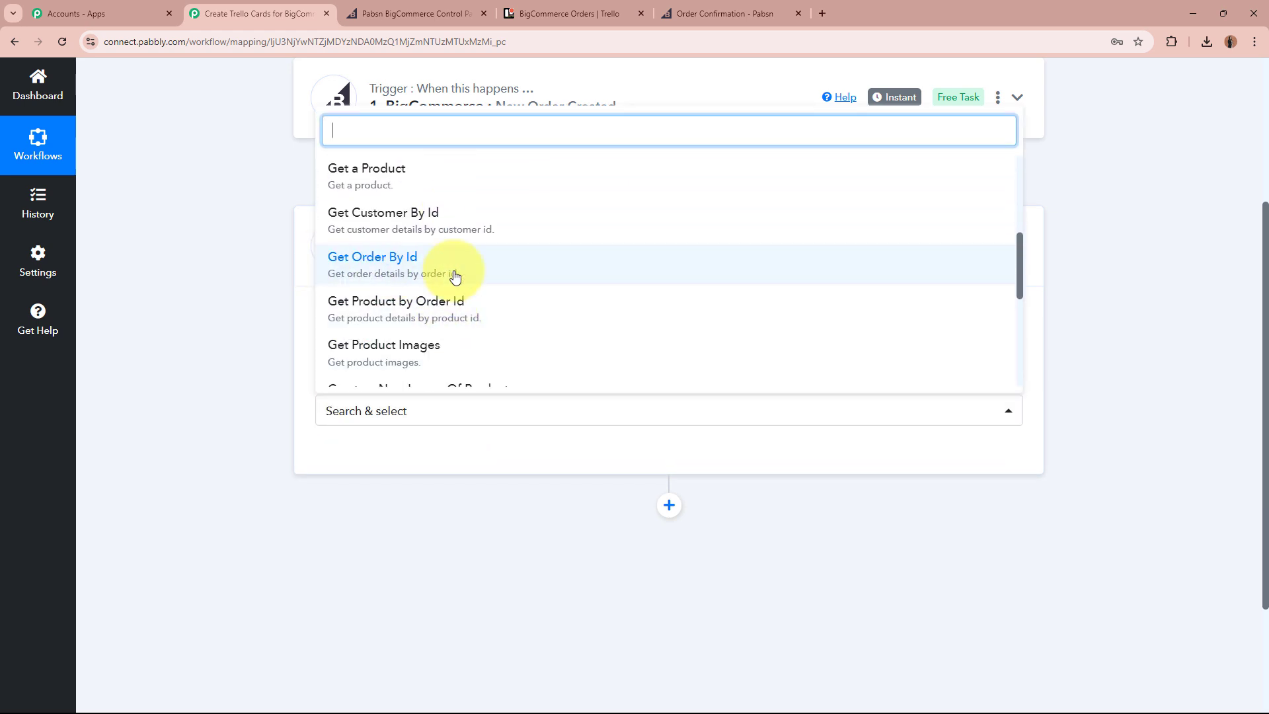
click(453, 275)
click(230, 449)
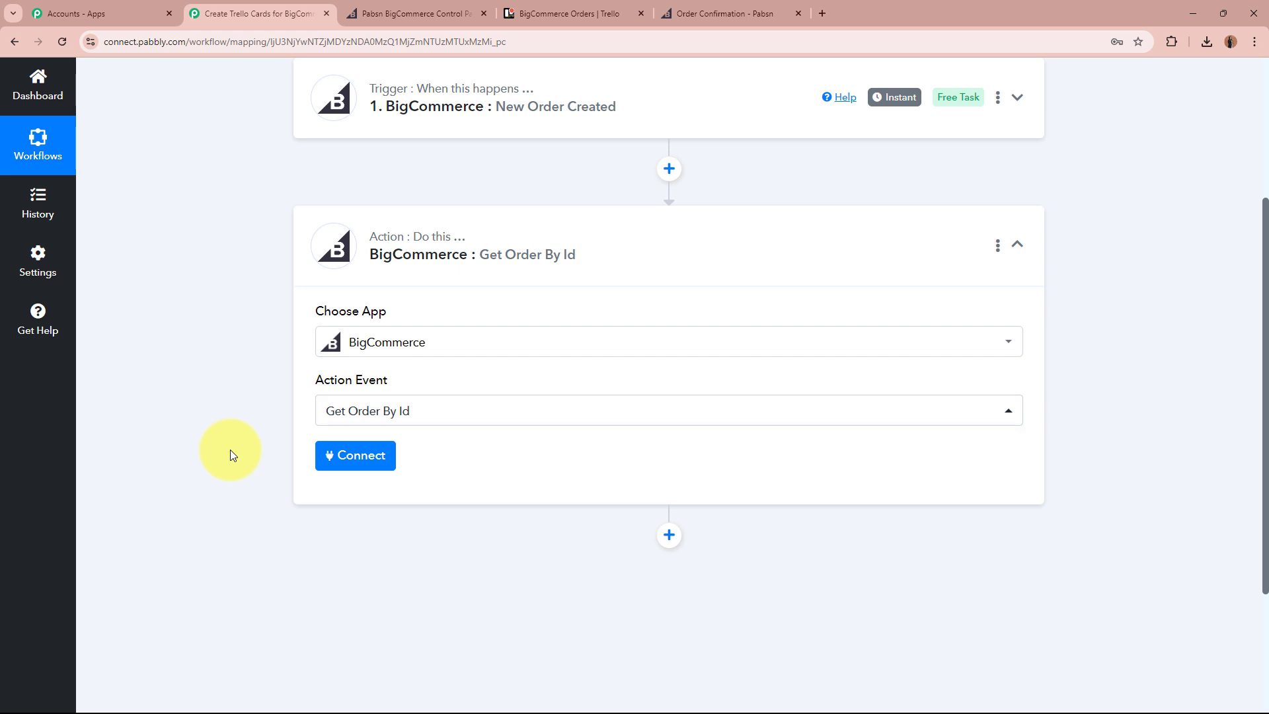
scroll(435, 330, up, 2)
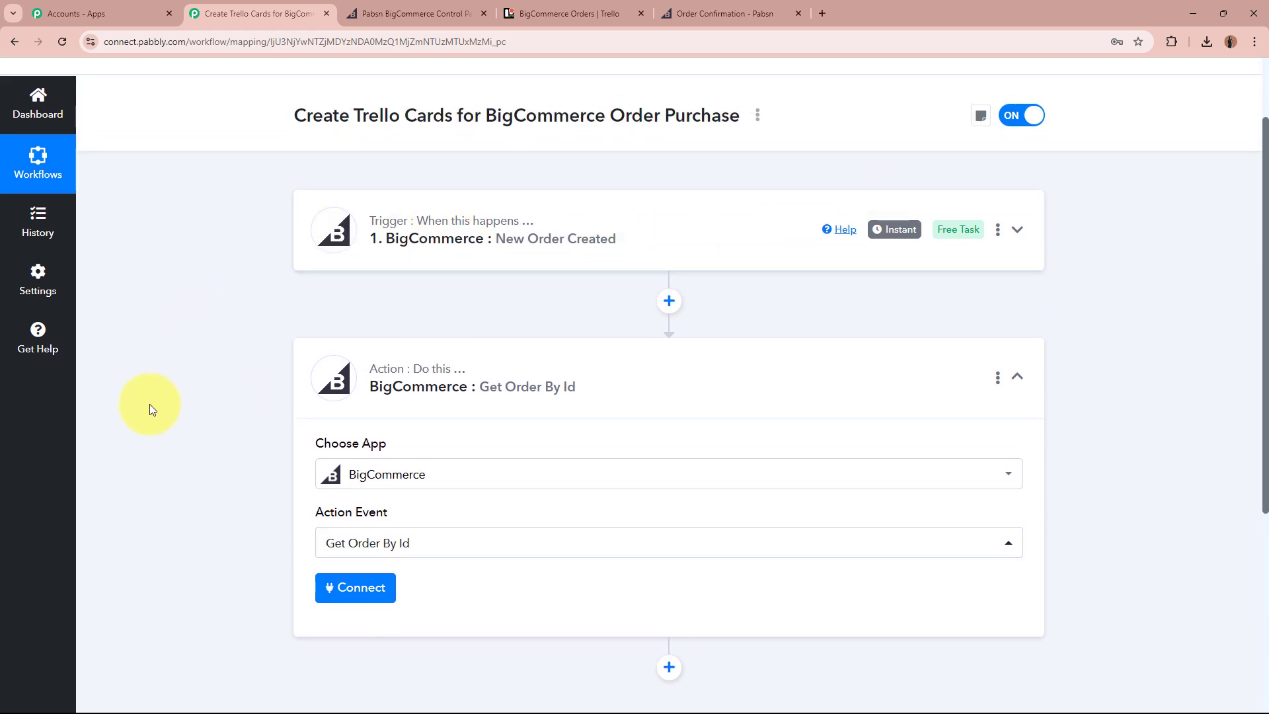
scroll(149, 409, down, 2)
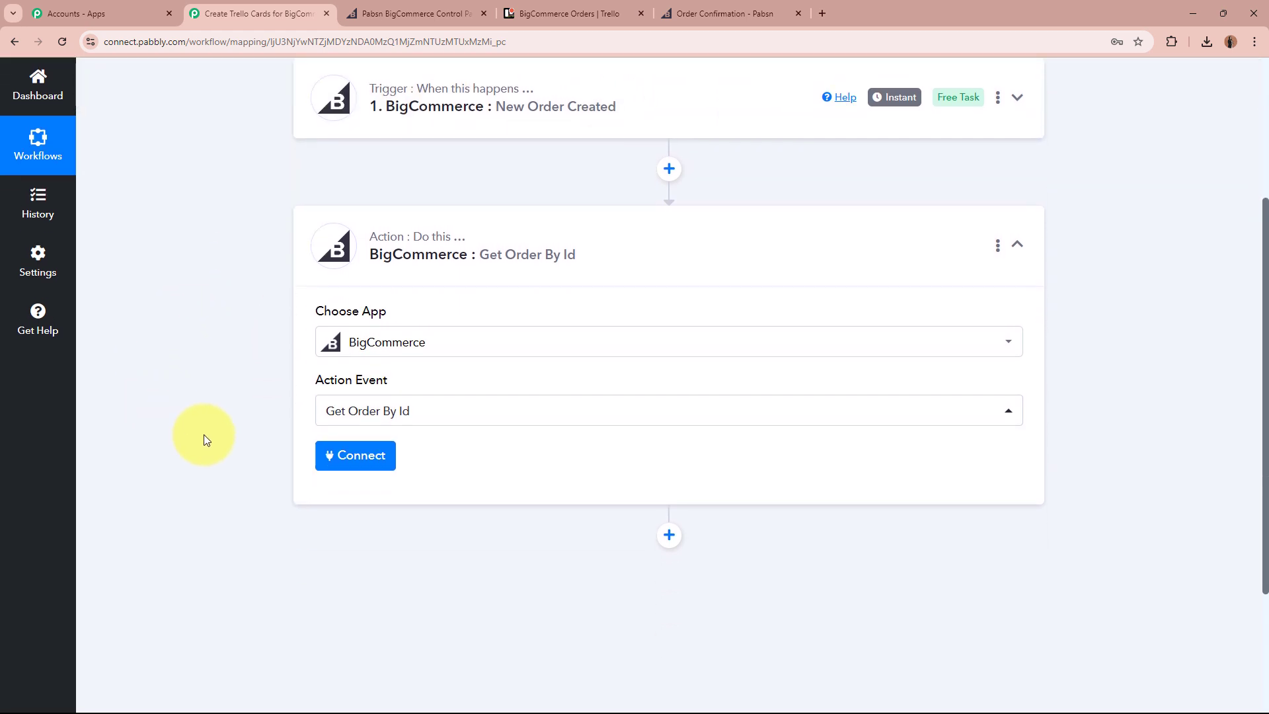
Connect the step through the existing BigCommerce #2 account and save.
click(386, 466)
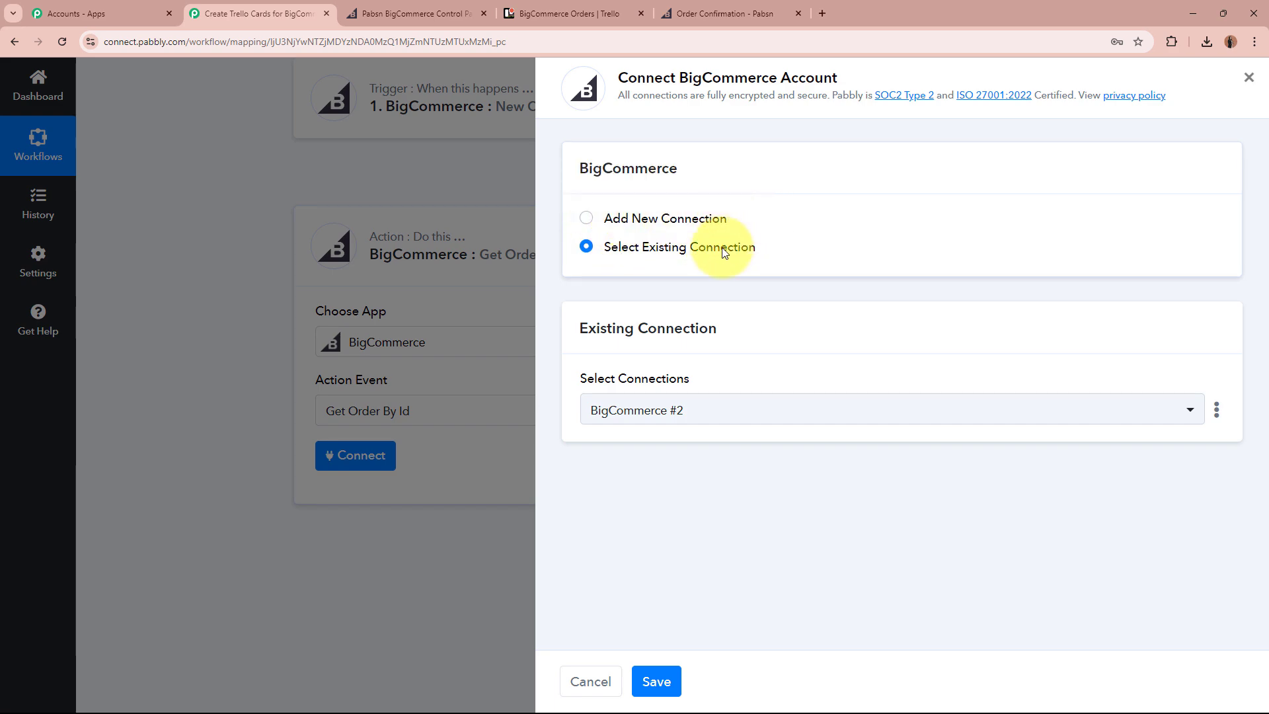
click(650, 677)
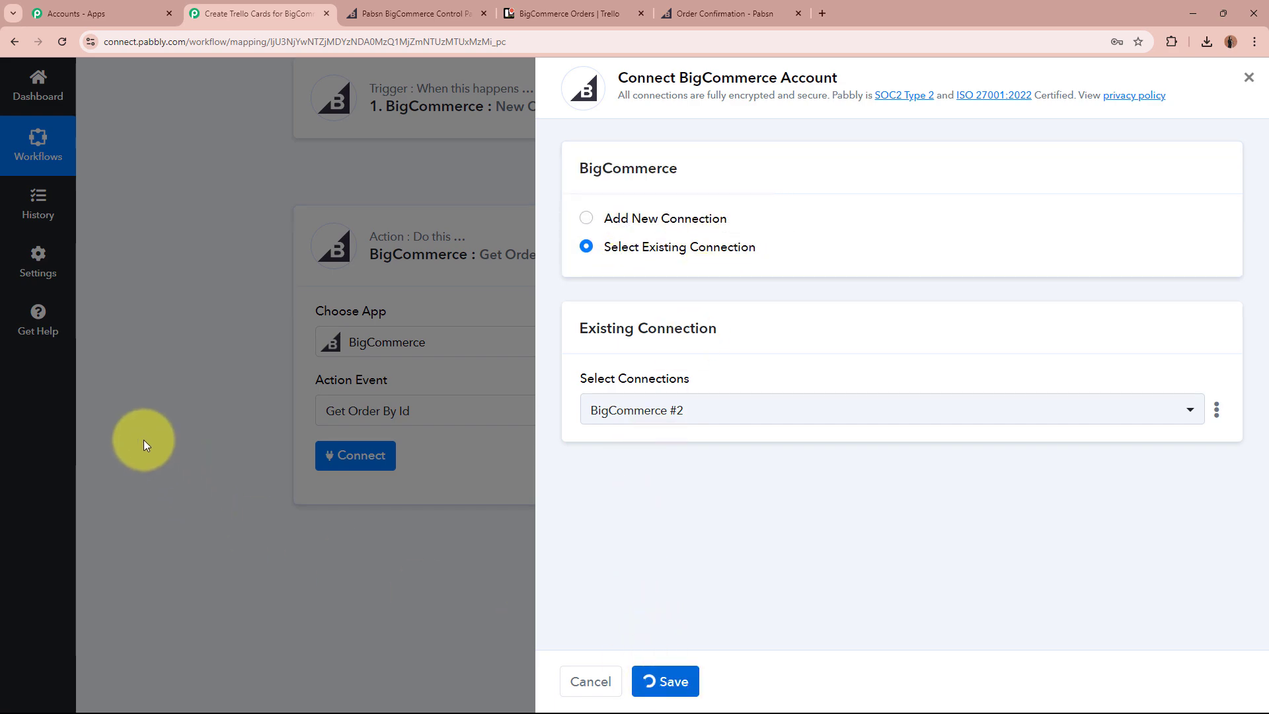
scroll(144, 443, down, 1)
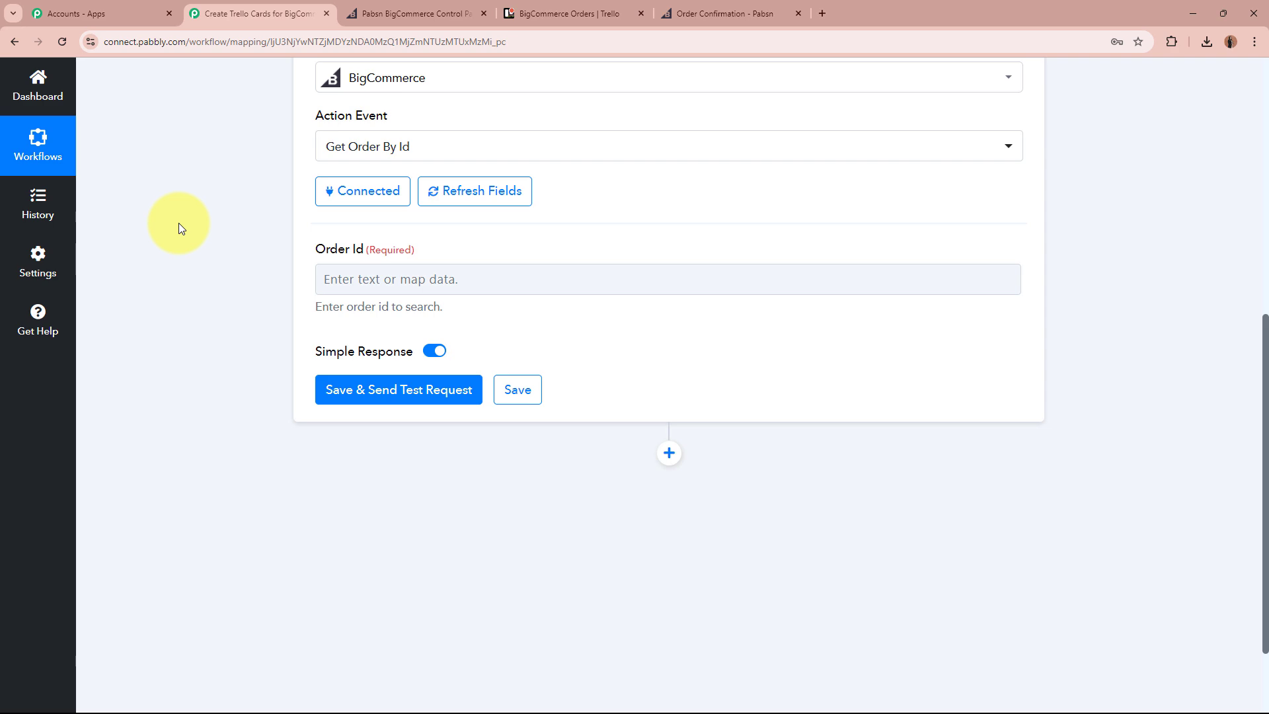
Fill Order Id with the New Order Created trigger's Data Id value, 102.
scroll(192, 285, up, 8)
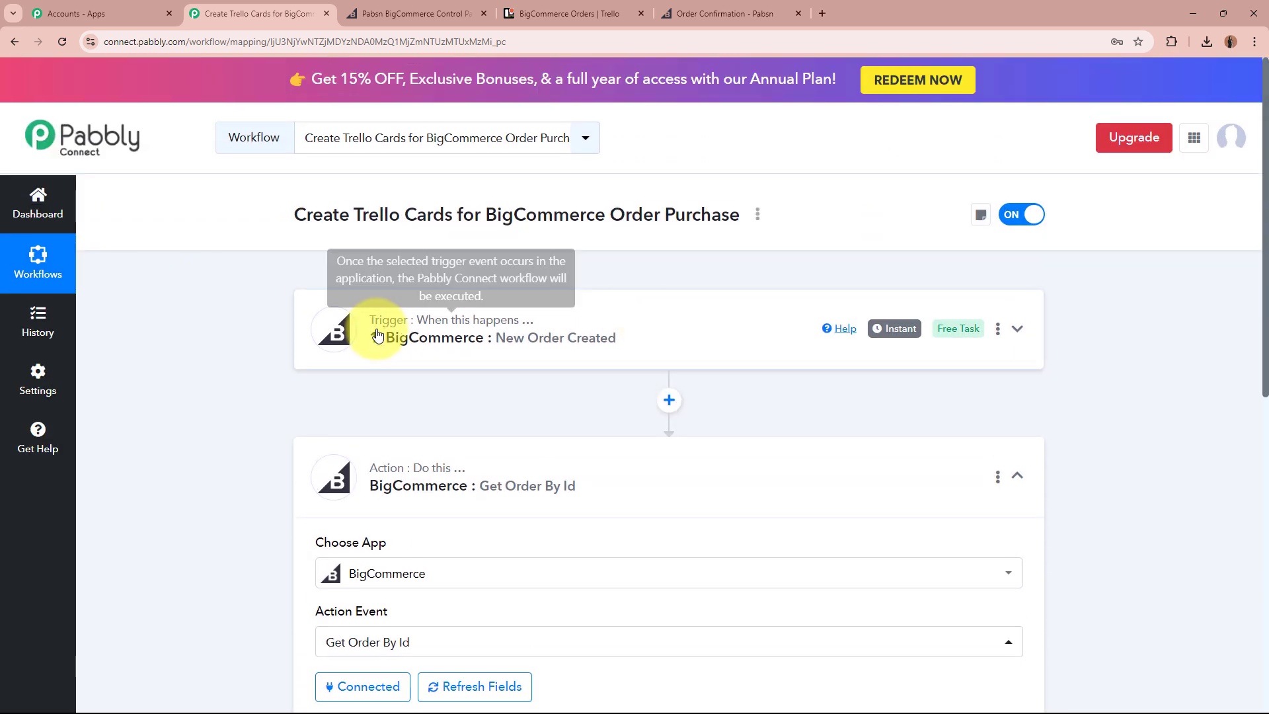
scroll(233, 428, down, 6)
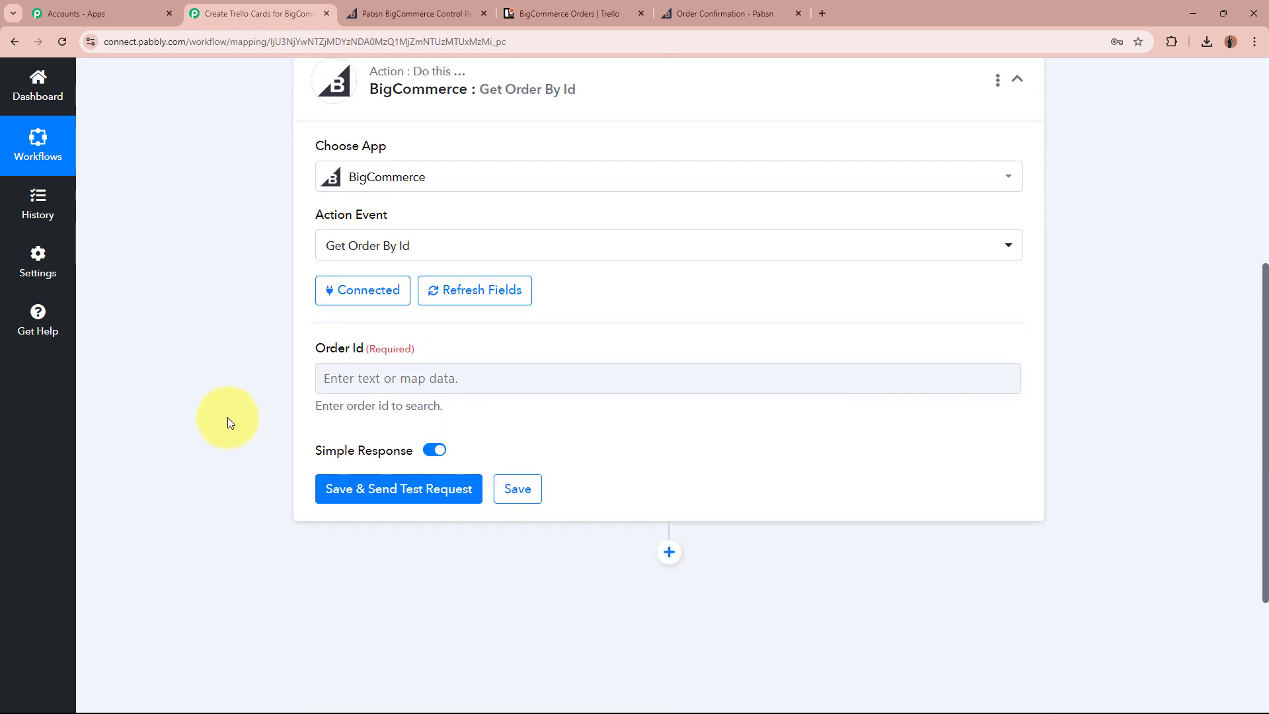
click(318, 383)
scroll(228, 404, down, 1)
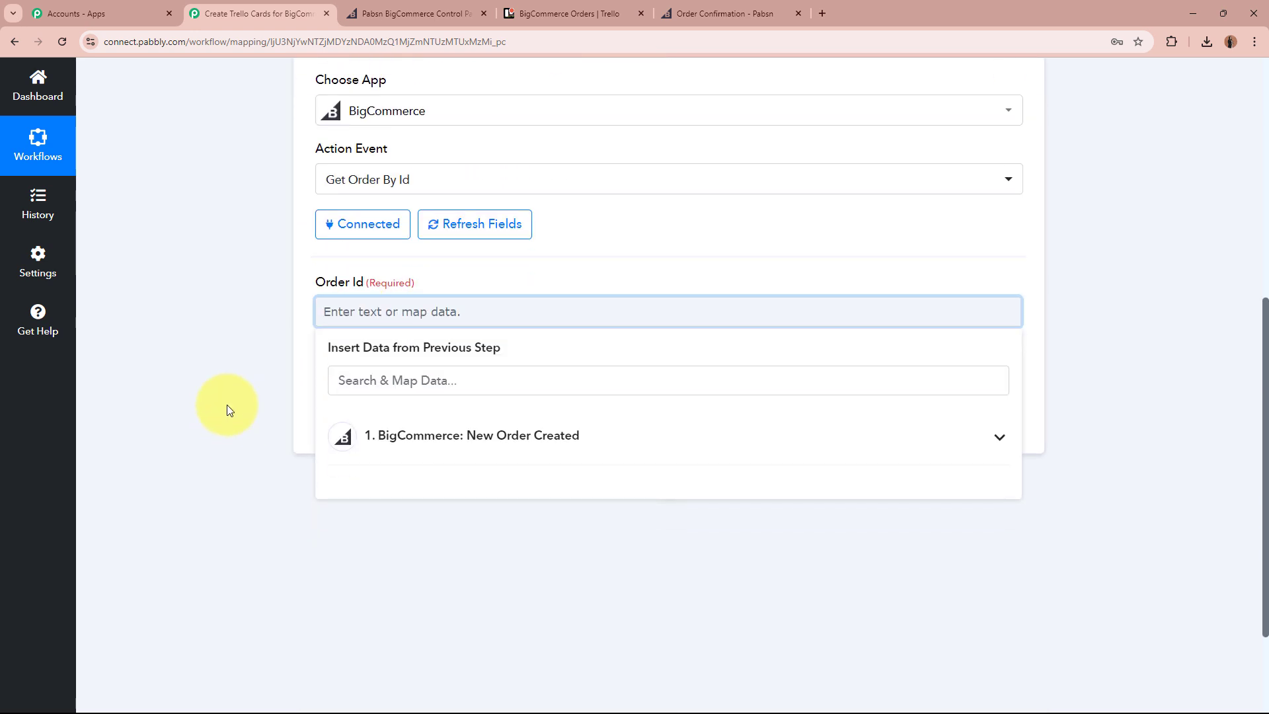
click(669, 447)
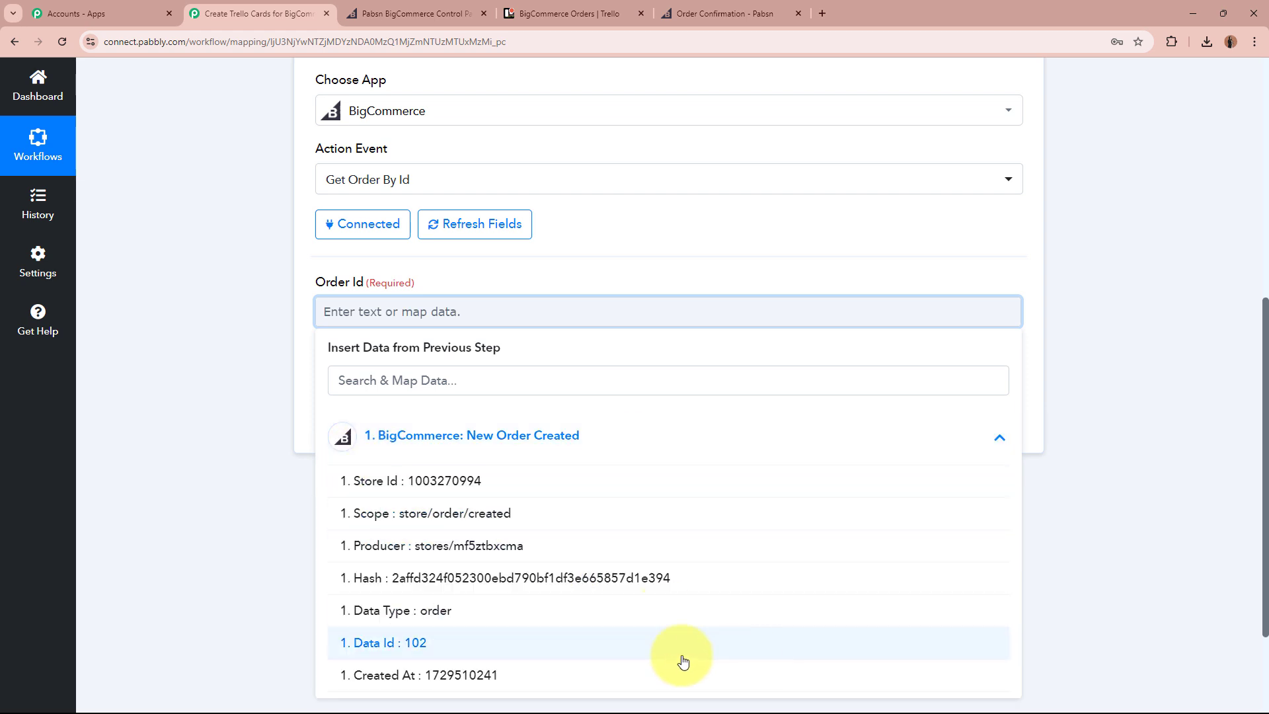
click(469, 650)
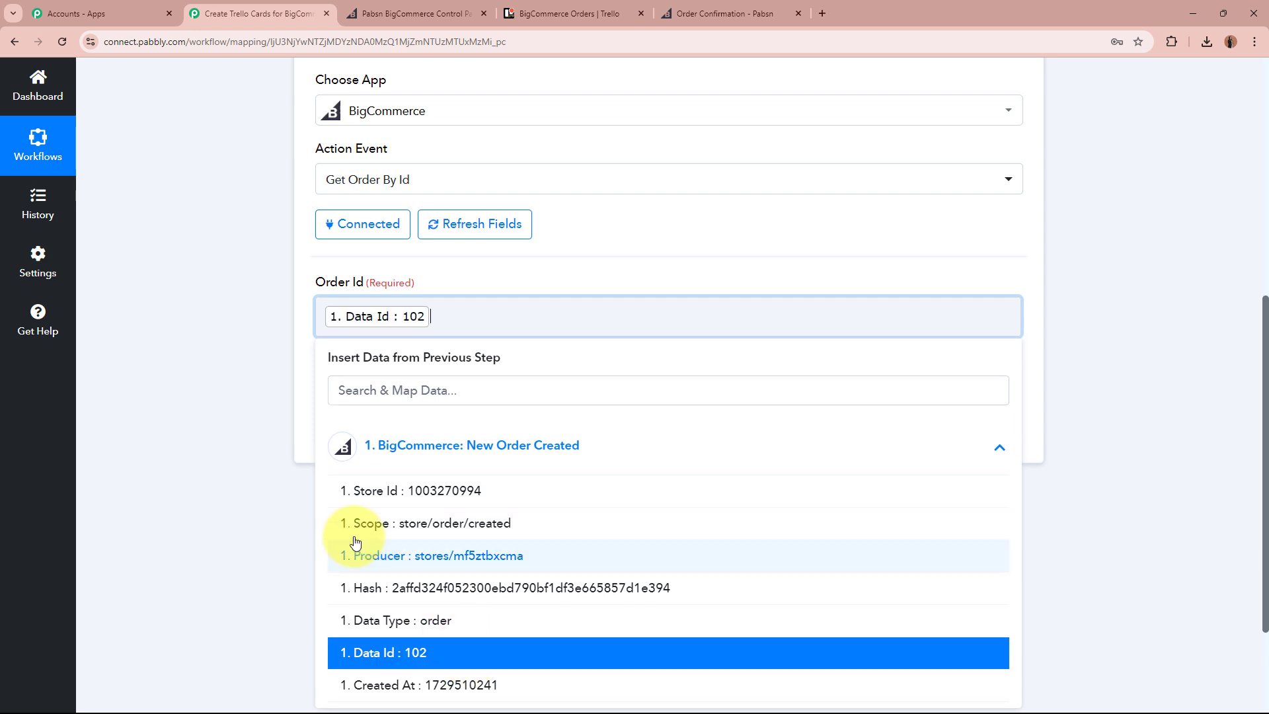
click(212, 314)
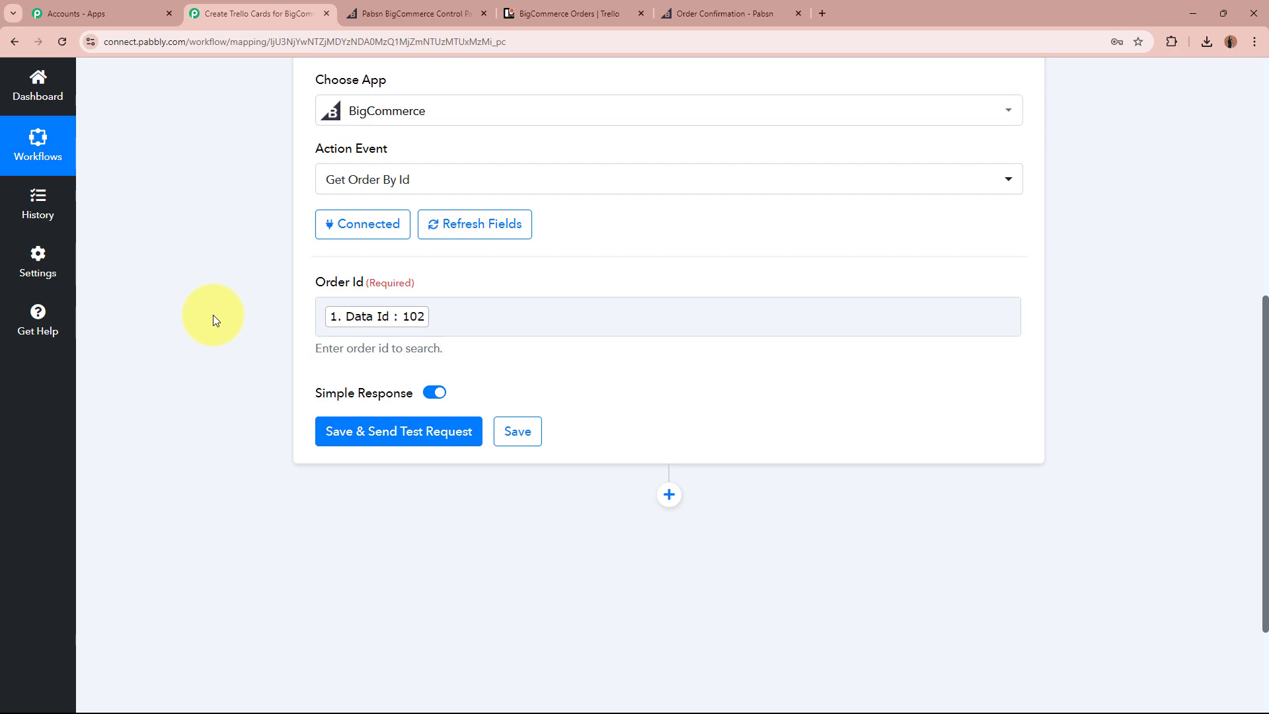
scroll(213, 314, up, 7)
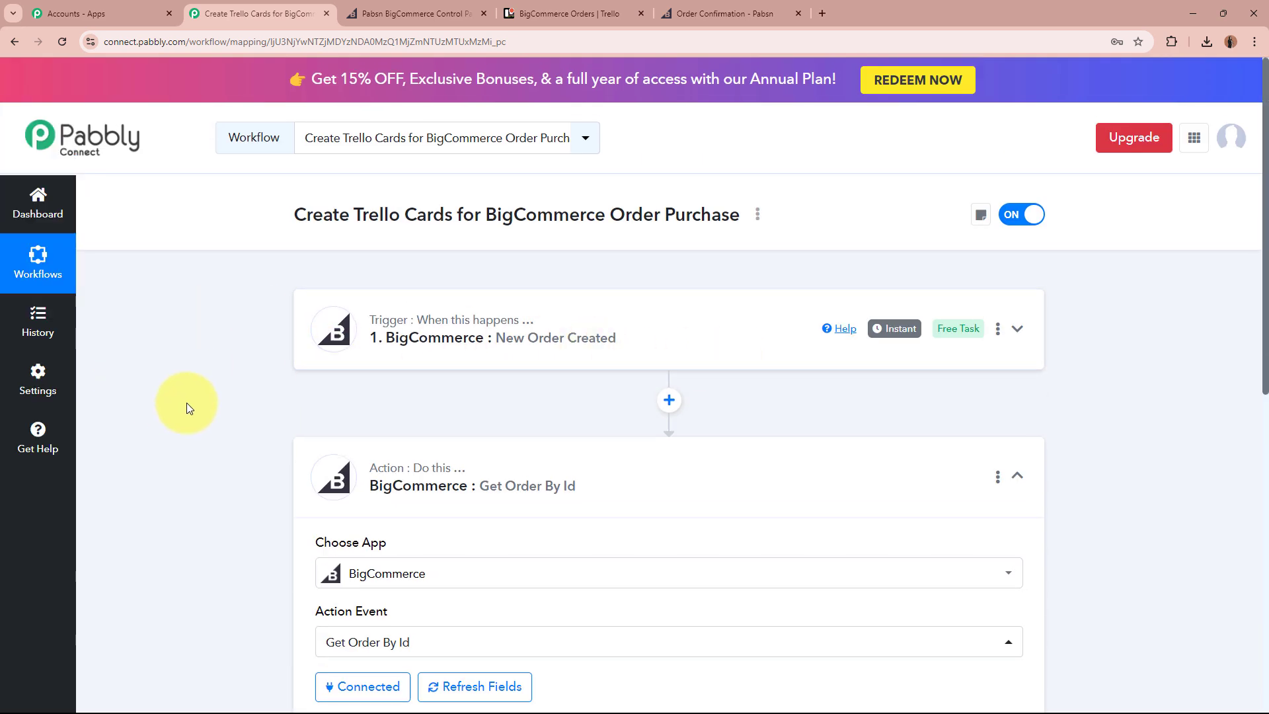
scroll(196, 406, down, 7)
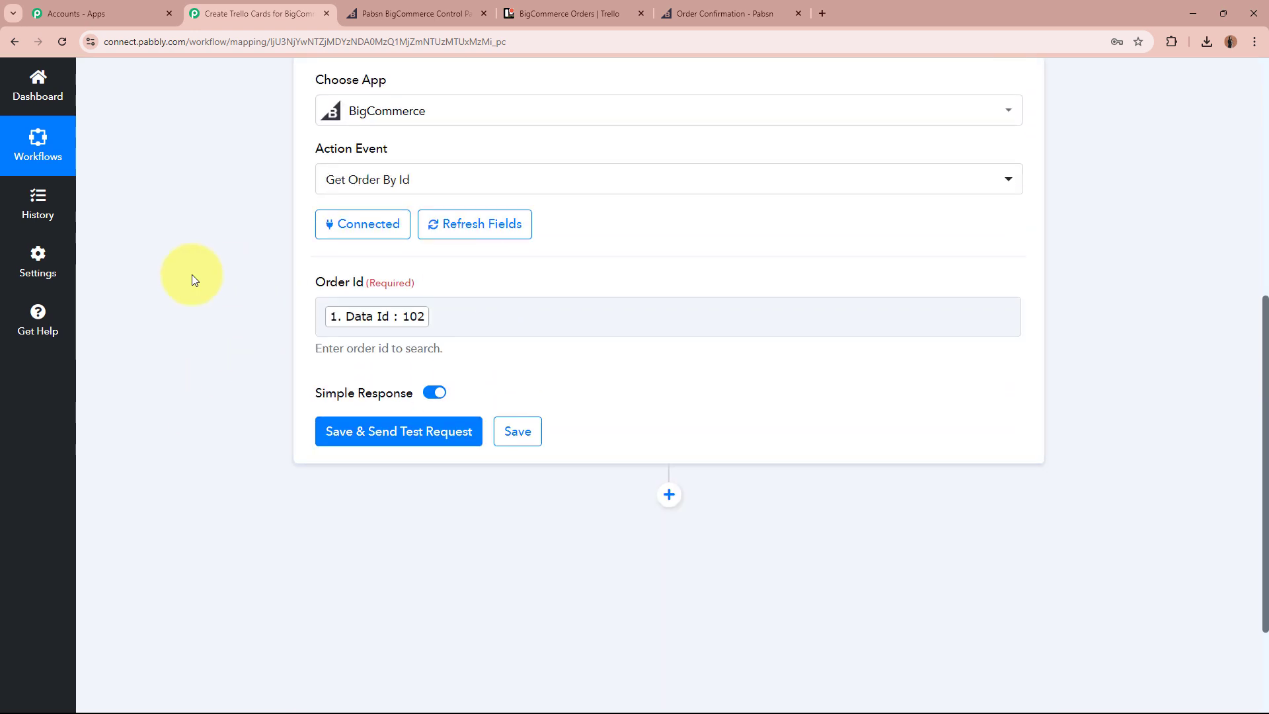
click(462, 440)
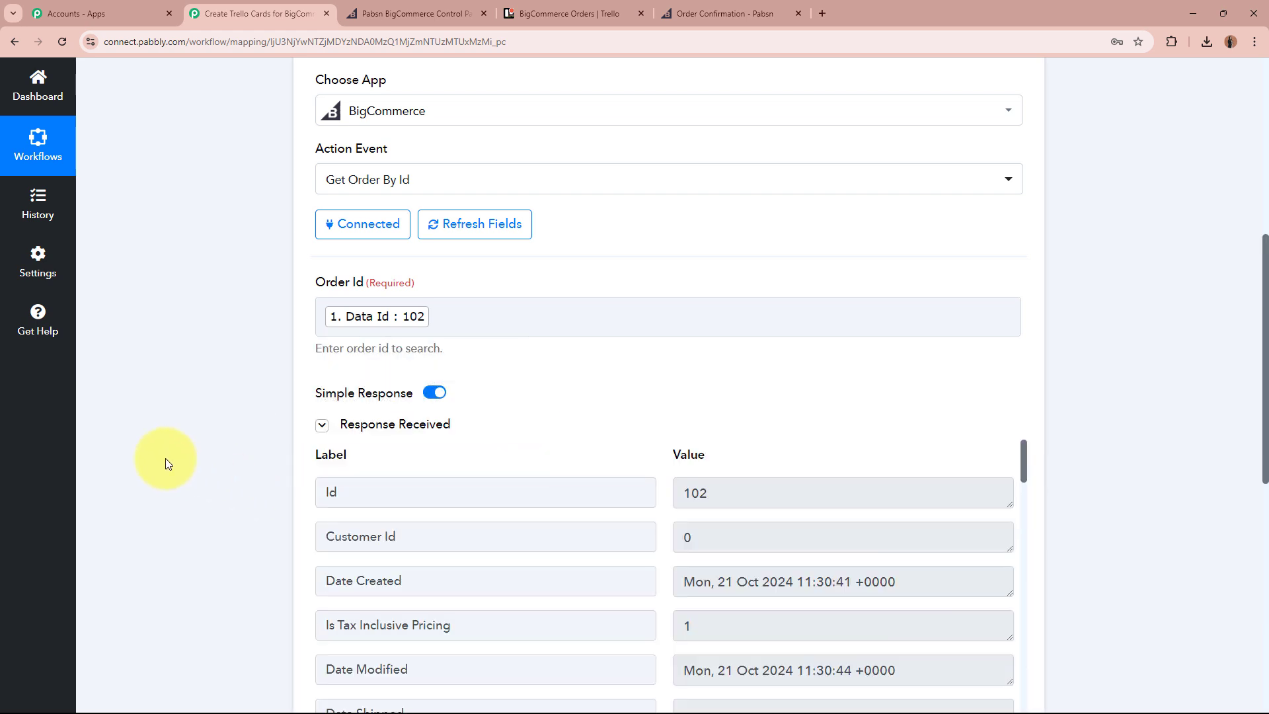
scroll(169, 450, down, 4)
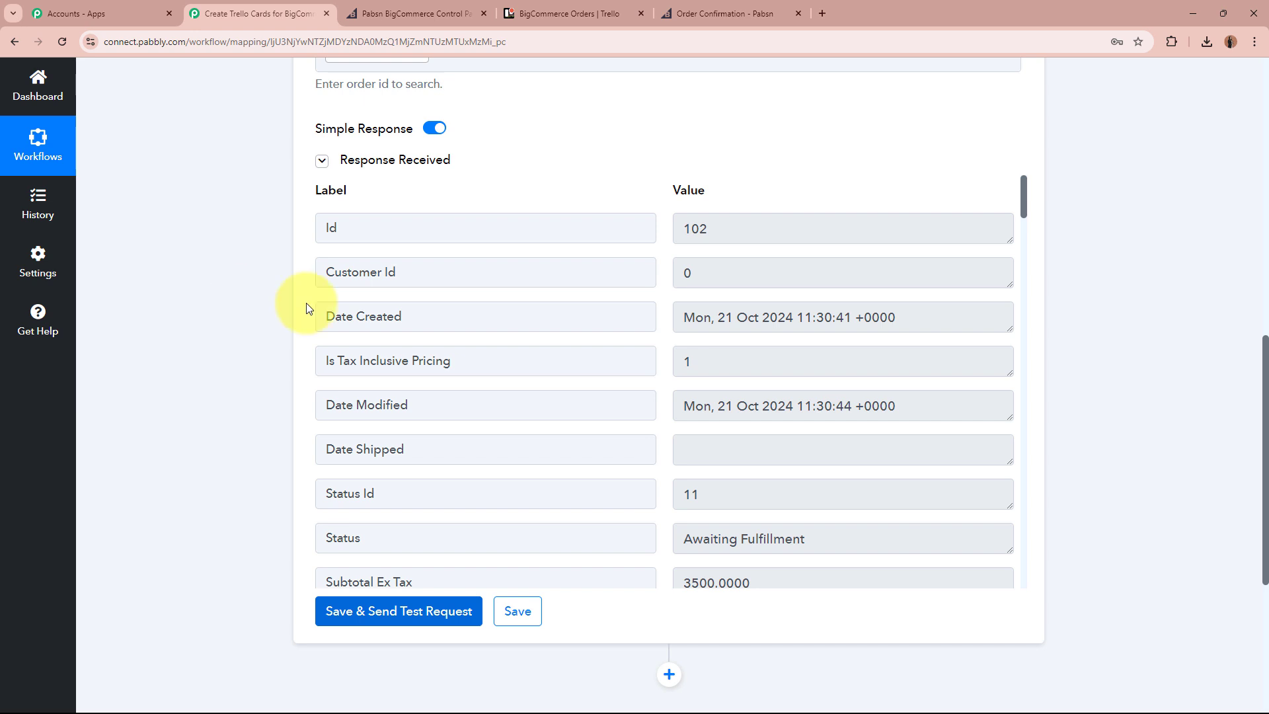
scroll(884, 442, down, 3)
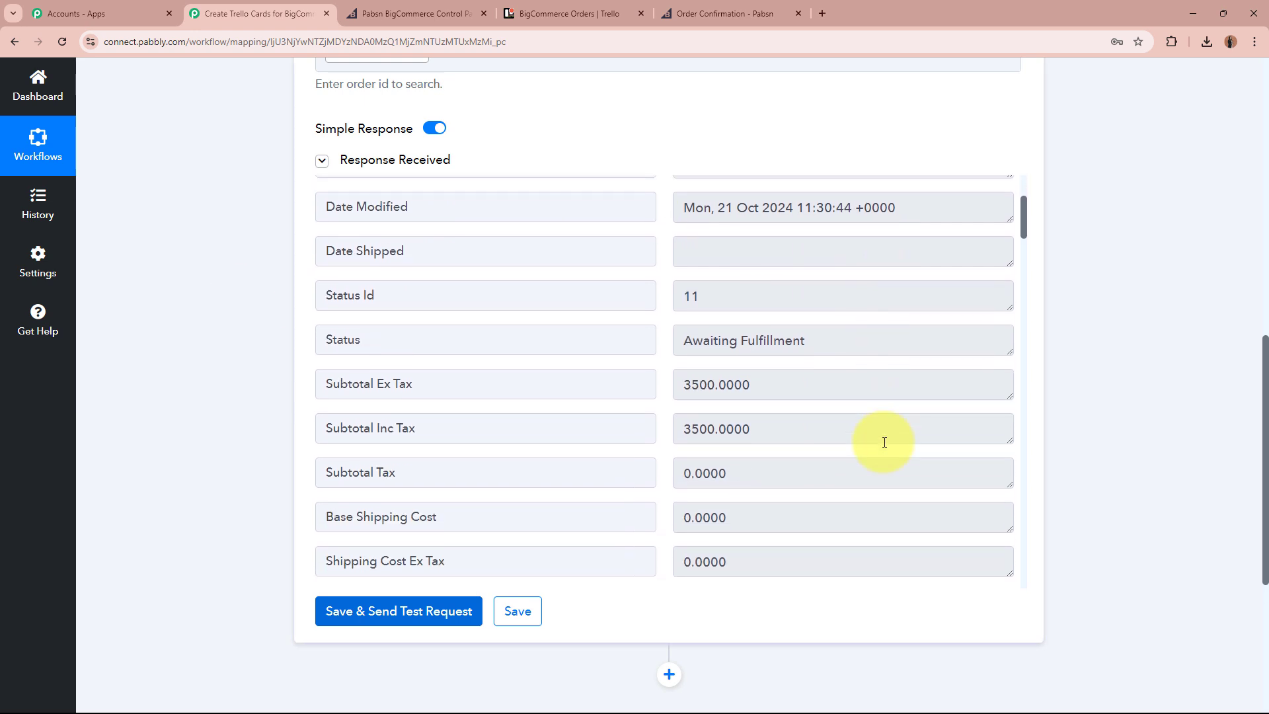
click(676, 419)
drag(676, 418, 890, 417)
click(887, 417)
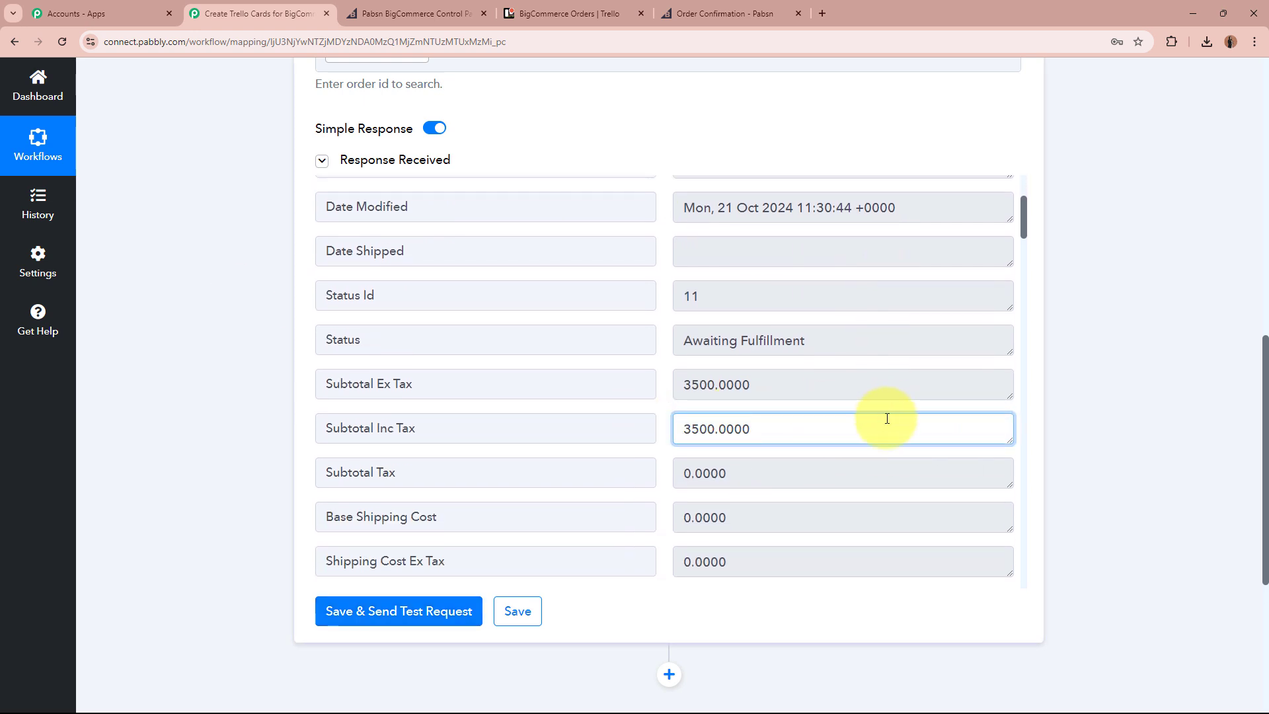
scroll(886, 419, up, 3)
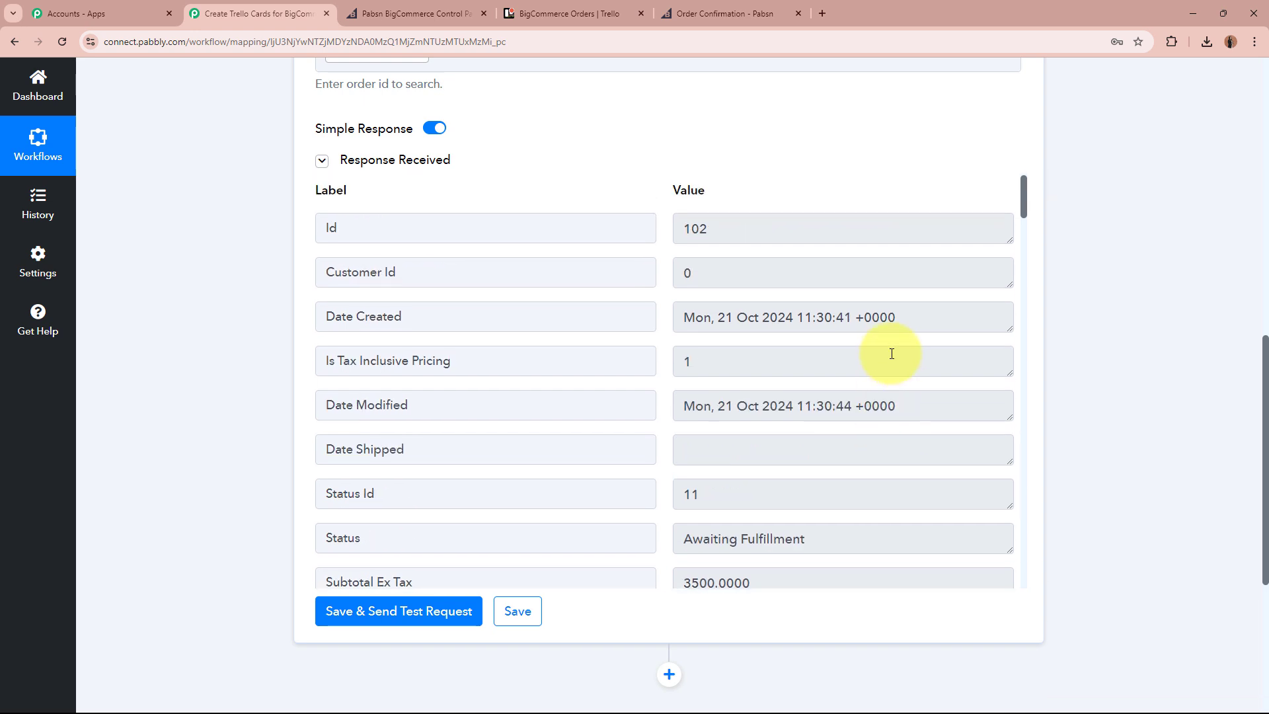
drag(930, 326, 623, 323)
click(819, 323)
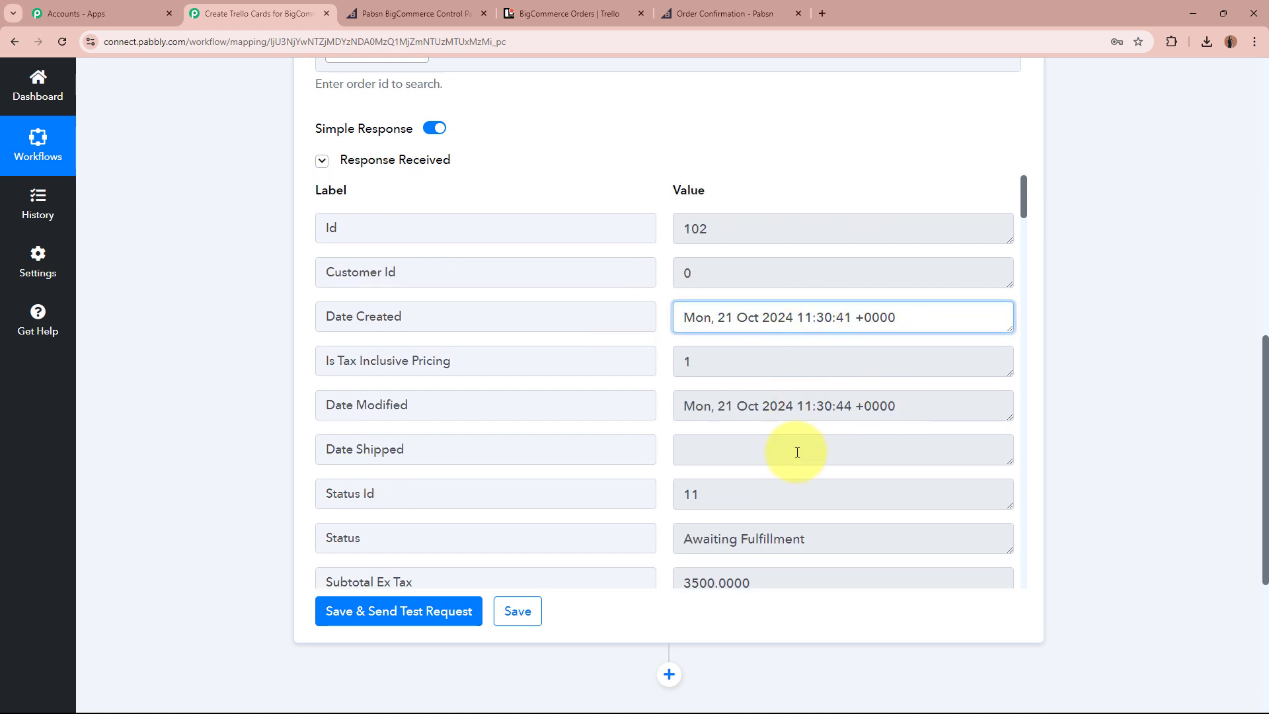
scroll(797, 456, down, 2)
scroll(797, 455, down, 10)
drag(758, 332, 651, 348)
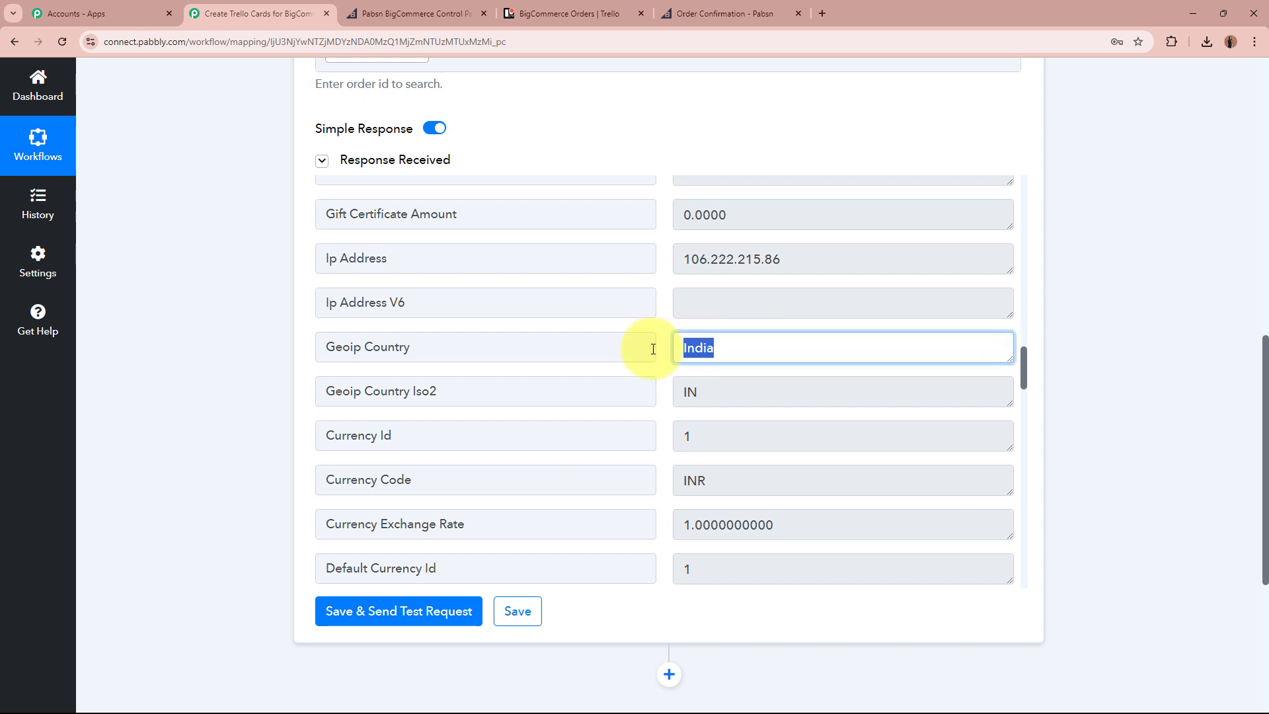
scroll(828, 442, down, 10)
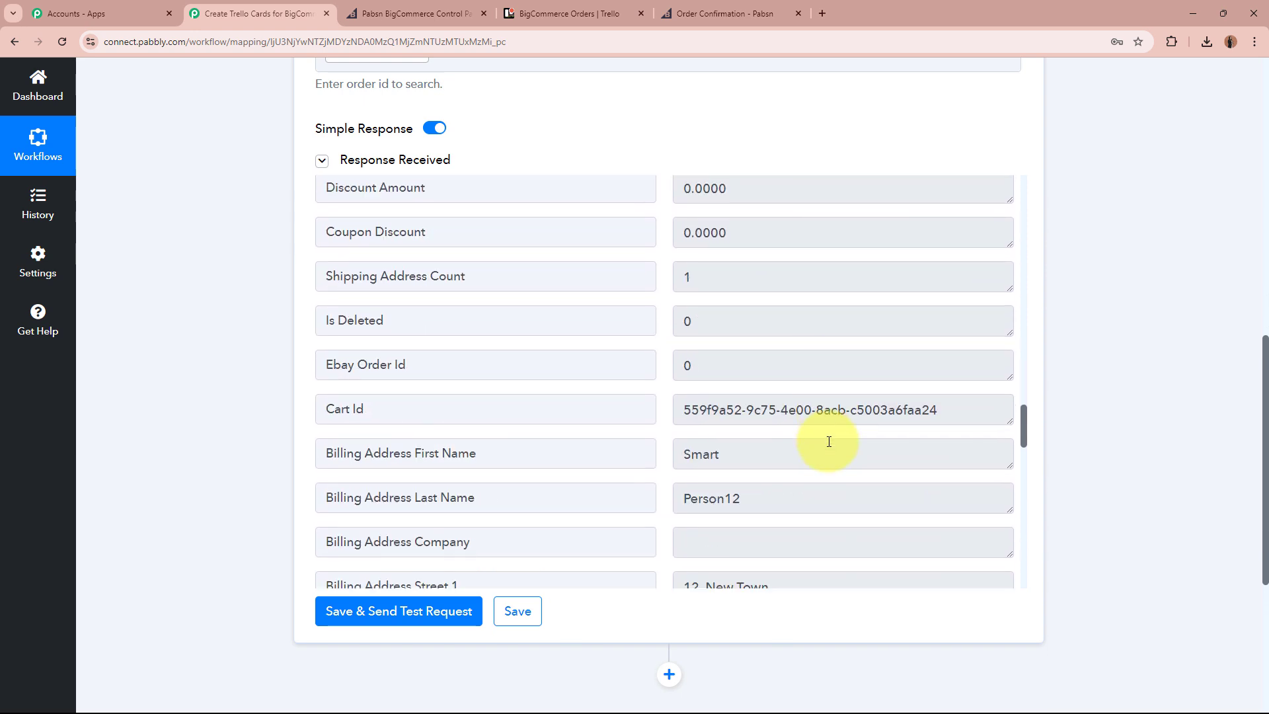
drag(753, 286, 643, 286)
drag(772, 328, 642, 331)
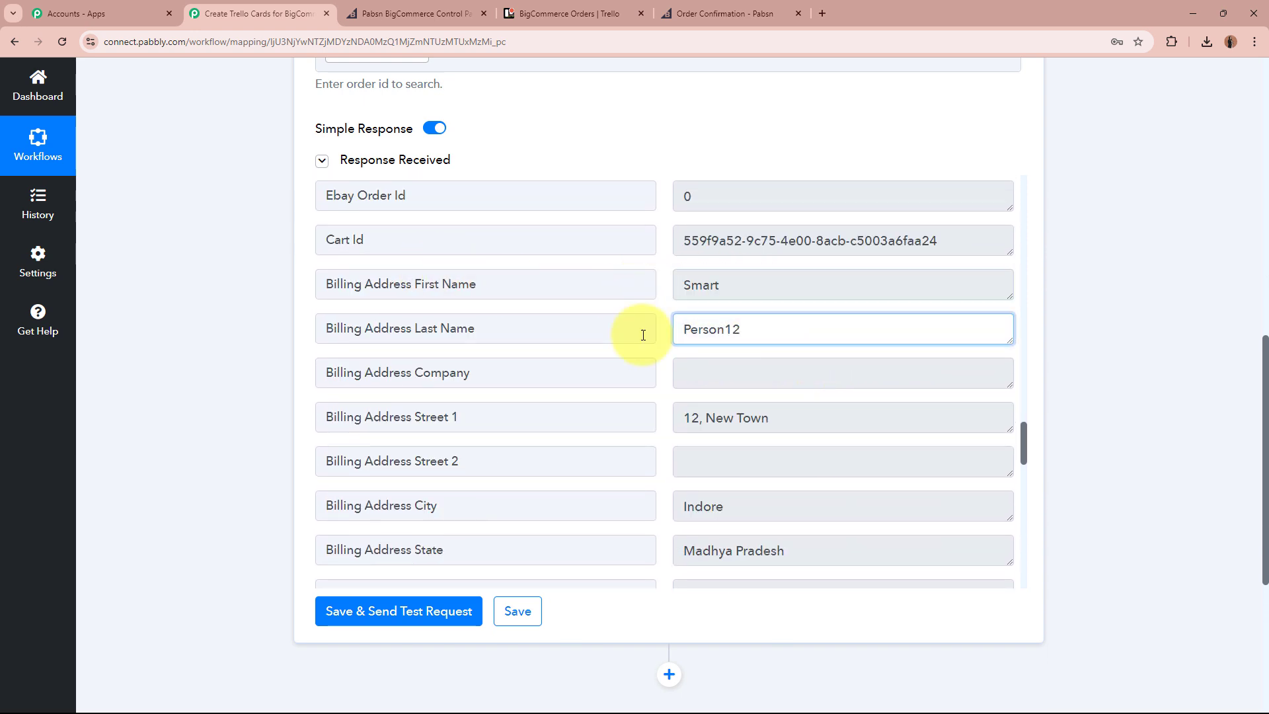
drag(687, 418, 770, 410)
click(813, 413)
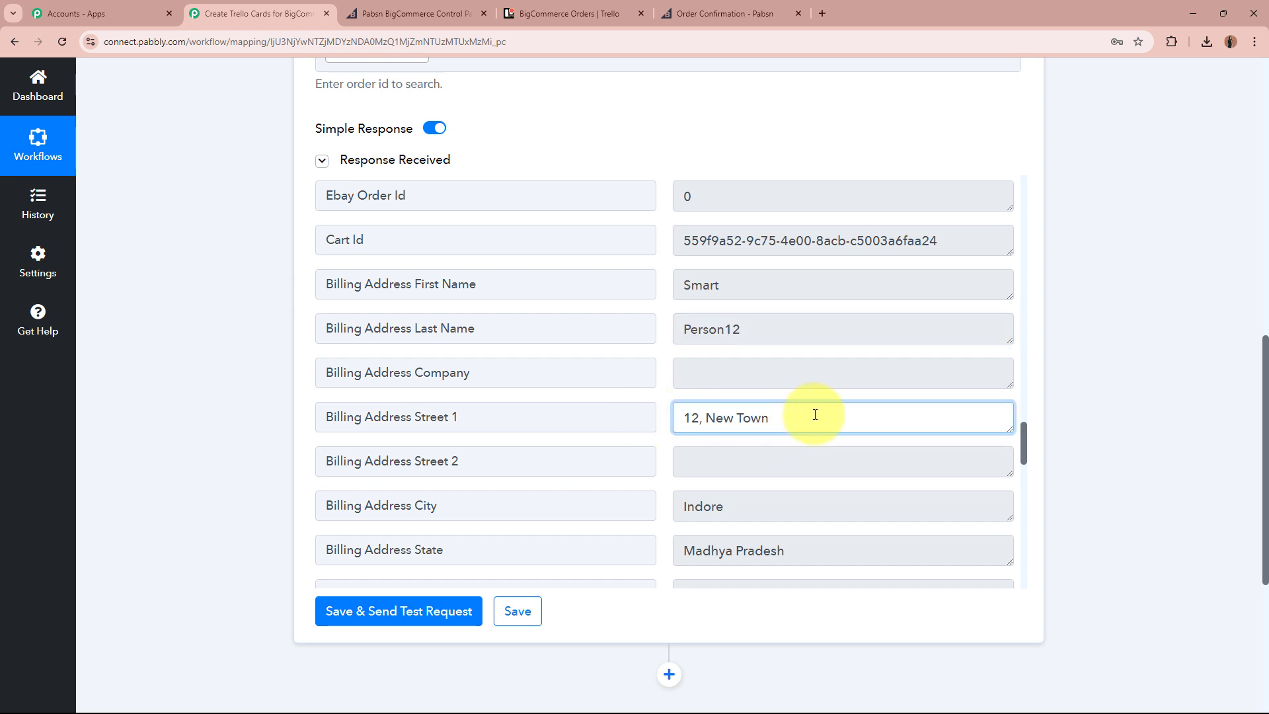
scroll(815, 411, down, 2)
drag(671, 364, 724, 374)
drag(852, 417, 676, 423)
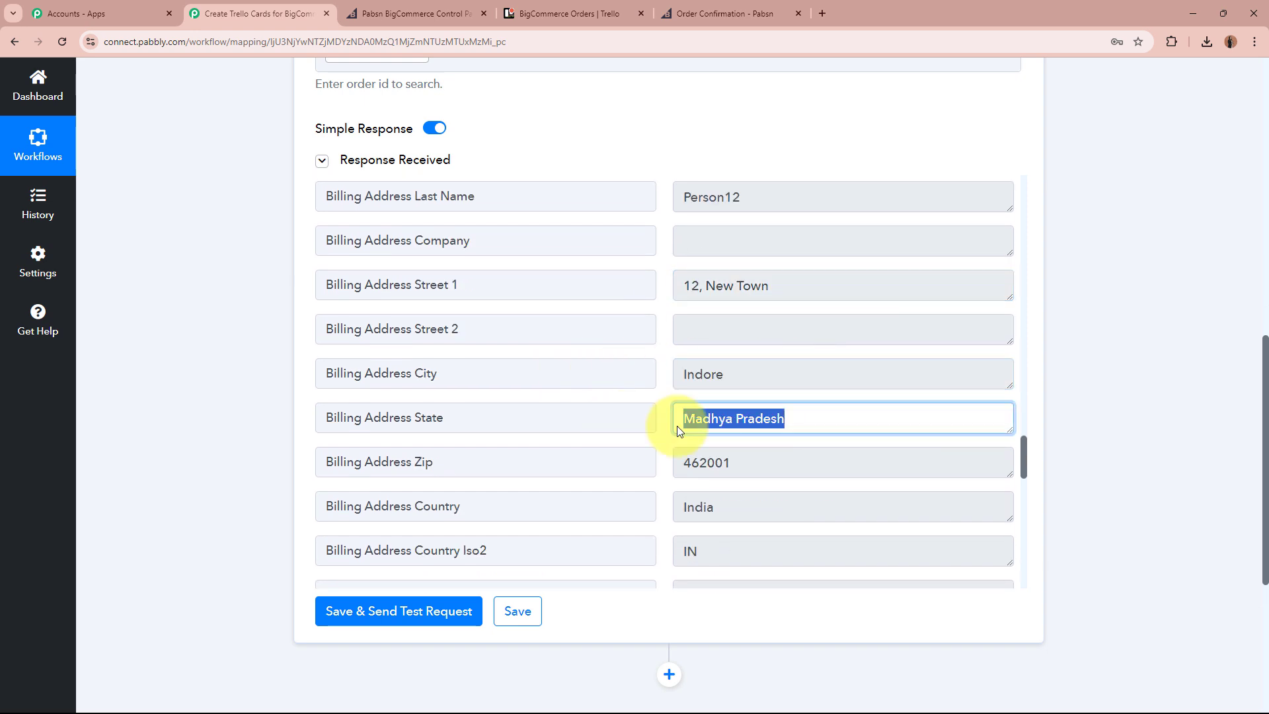
click(738, 464)
double_click(738, 465)
drag(787, 507, 652, 506)
scroll(646, 506, down, 4)
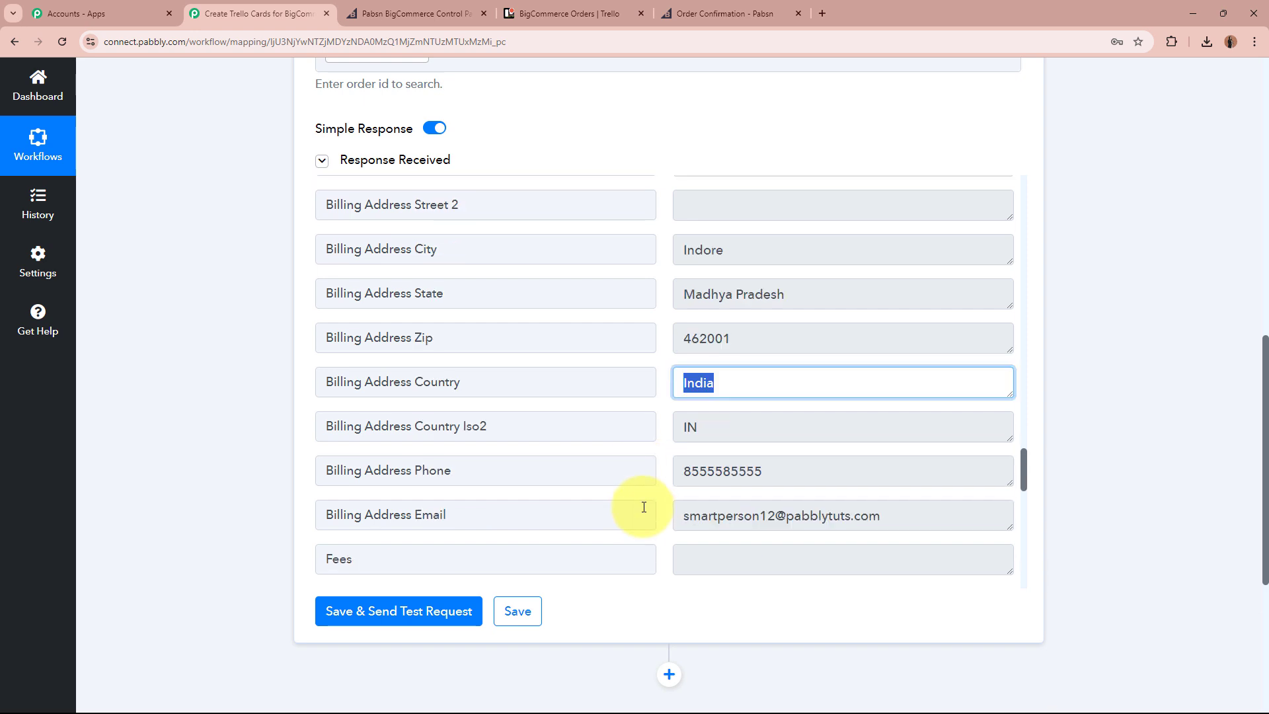
click(799, 334)
double_click(742, 334)
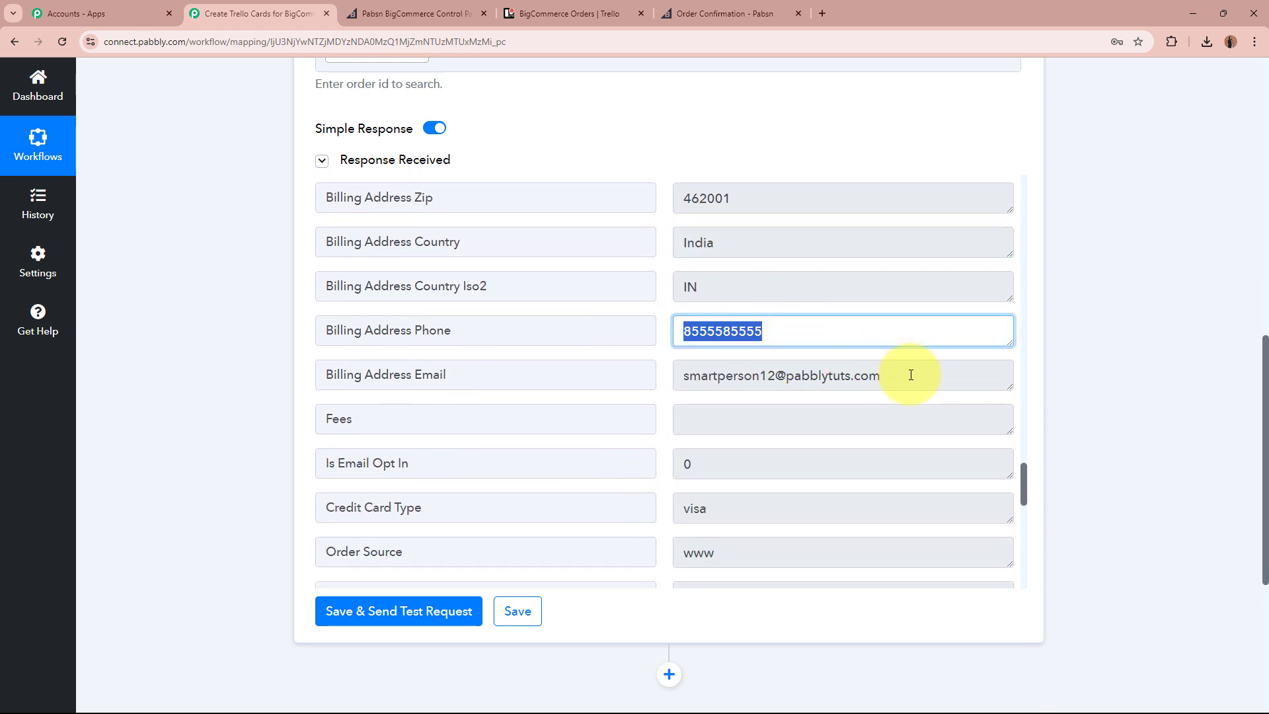
drag(906, 373, 639, 375)
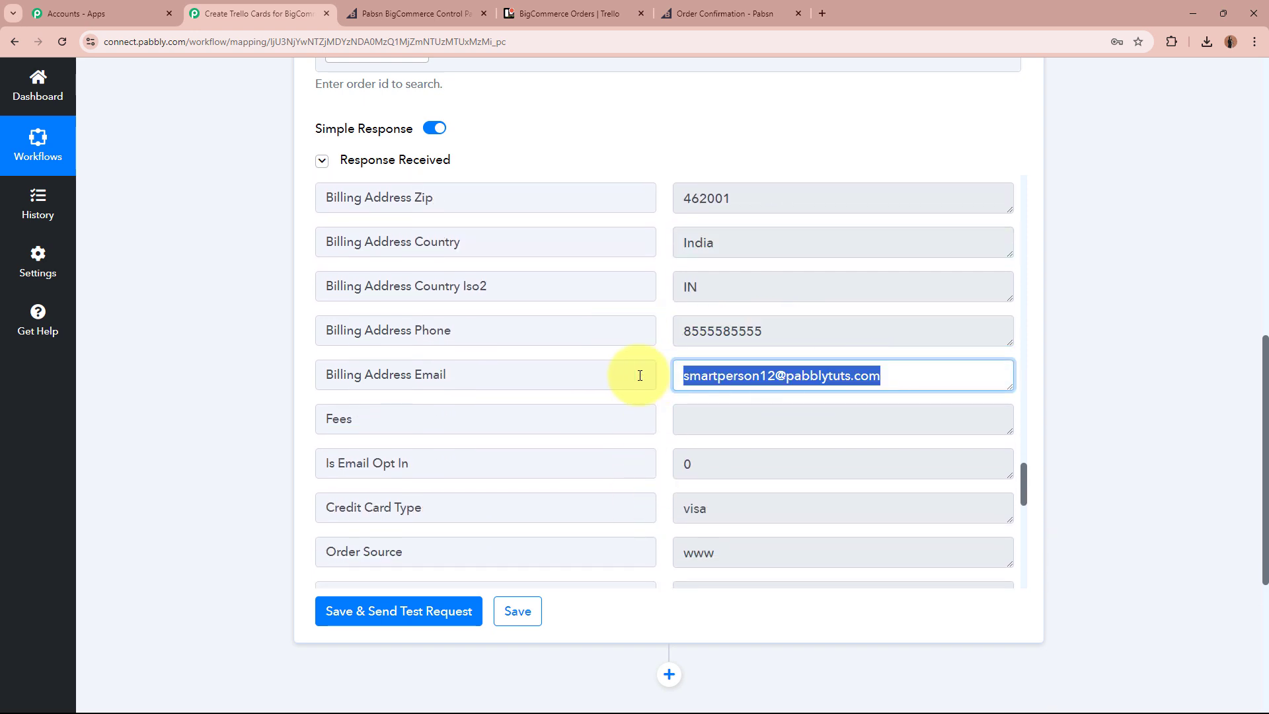
click(882, 377)
scroll(887, 378, down, 3)
scroll(886, 378, down, 1)
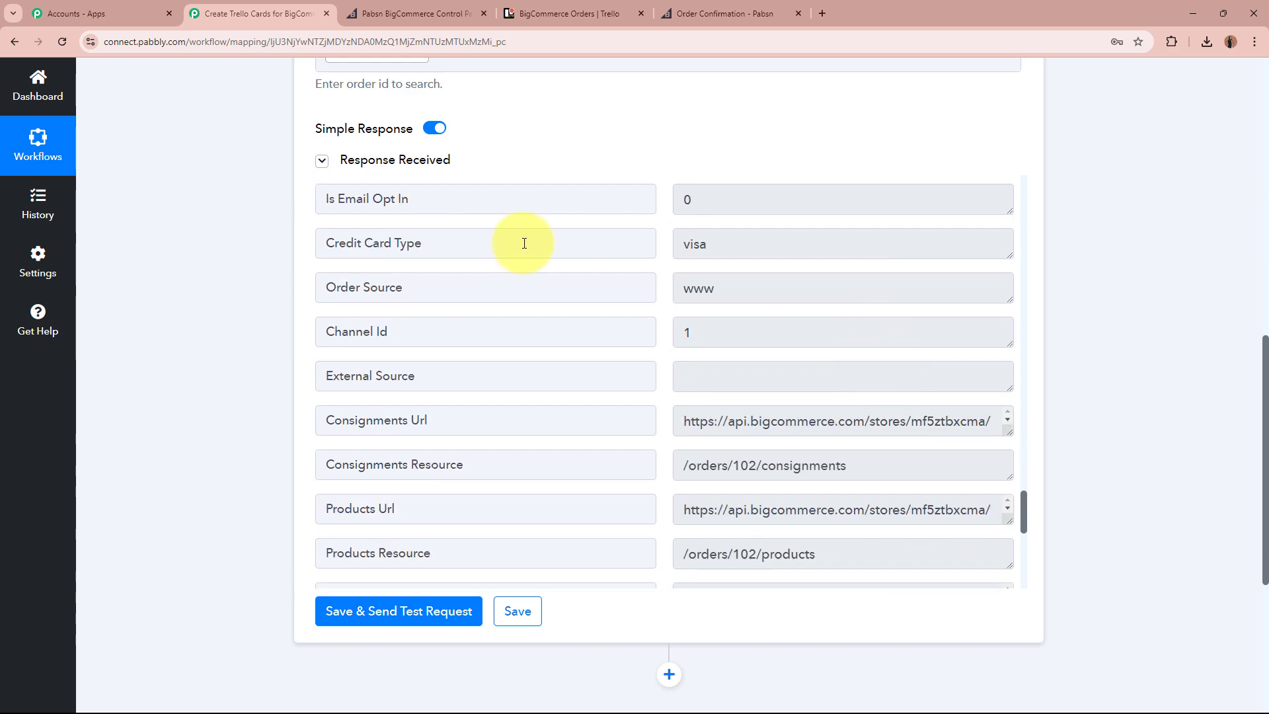
click(677, 242)
click(793, 330)
scroll(793, 329, down, 8)
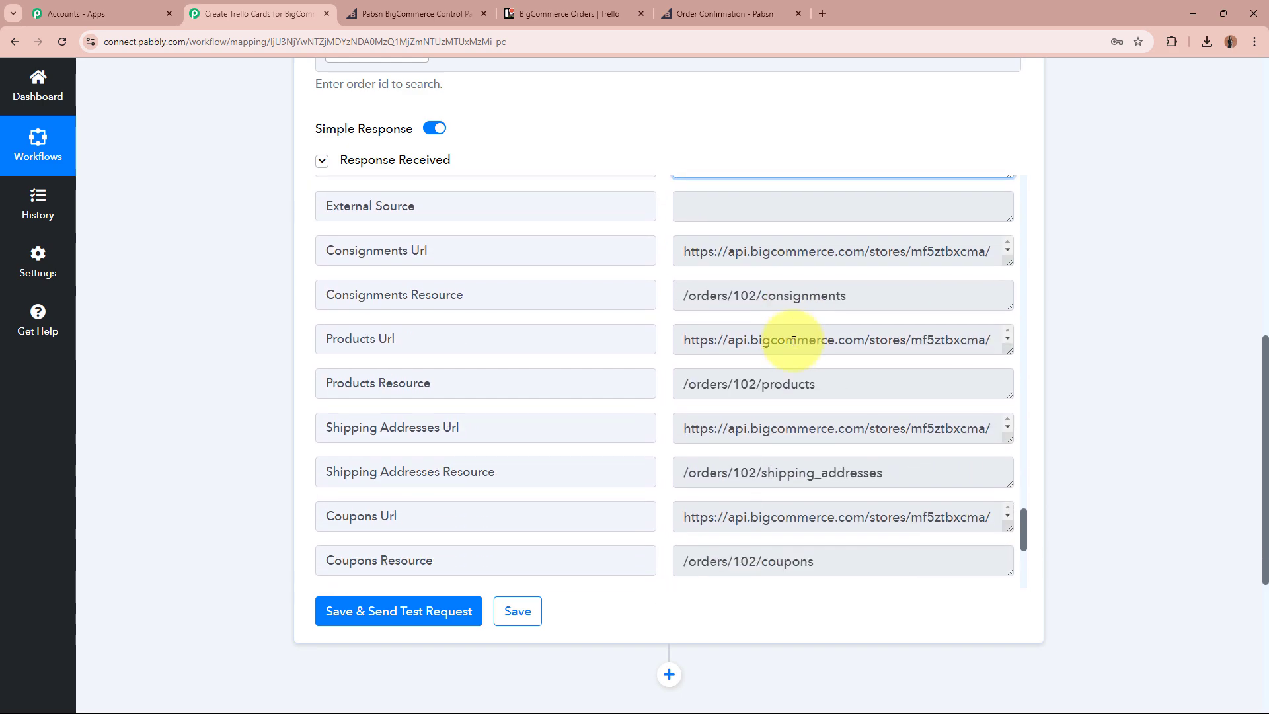
Collapse the Get Order By Id step and check the Trello BigCommerce Orders board.
scroll(1064, 429, up, 8)
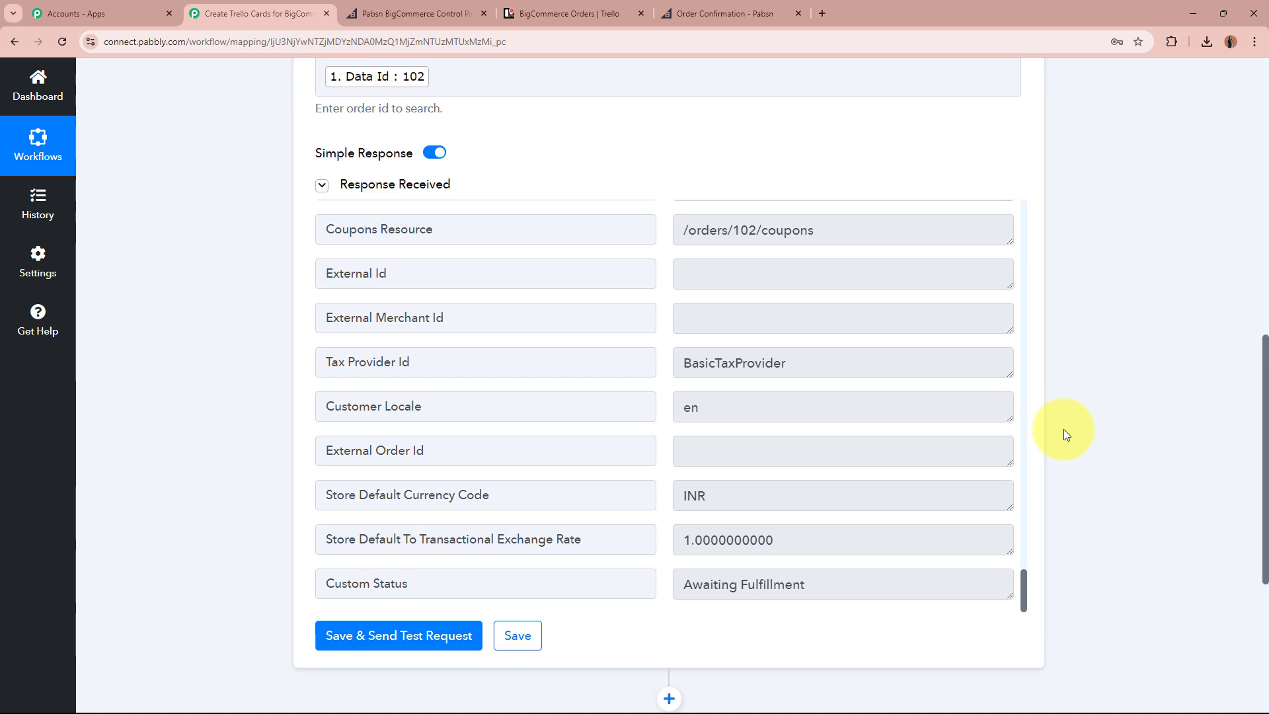
click(760, 308)
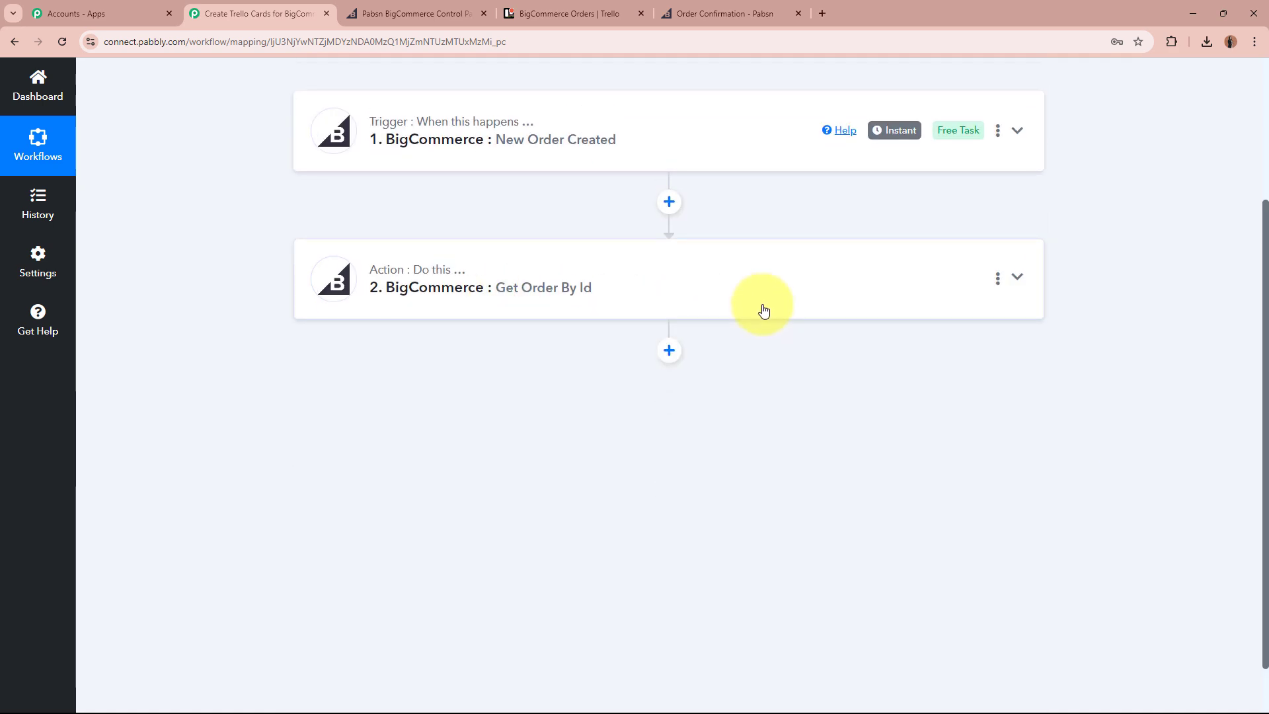
scroll(292, 363, up, 3)
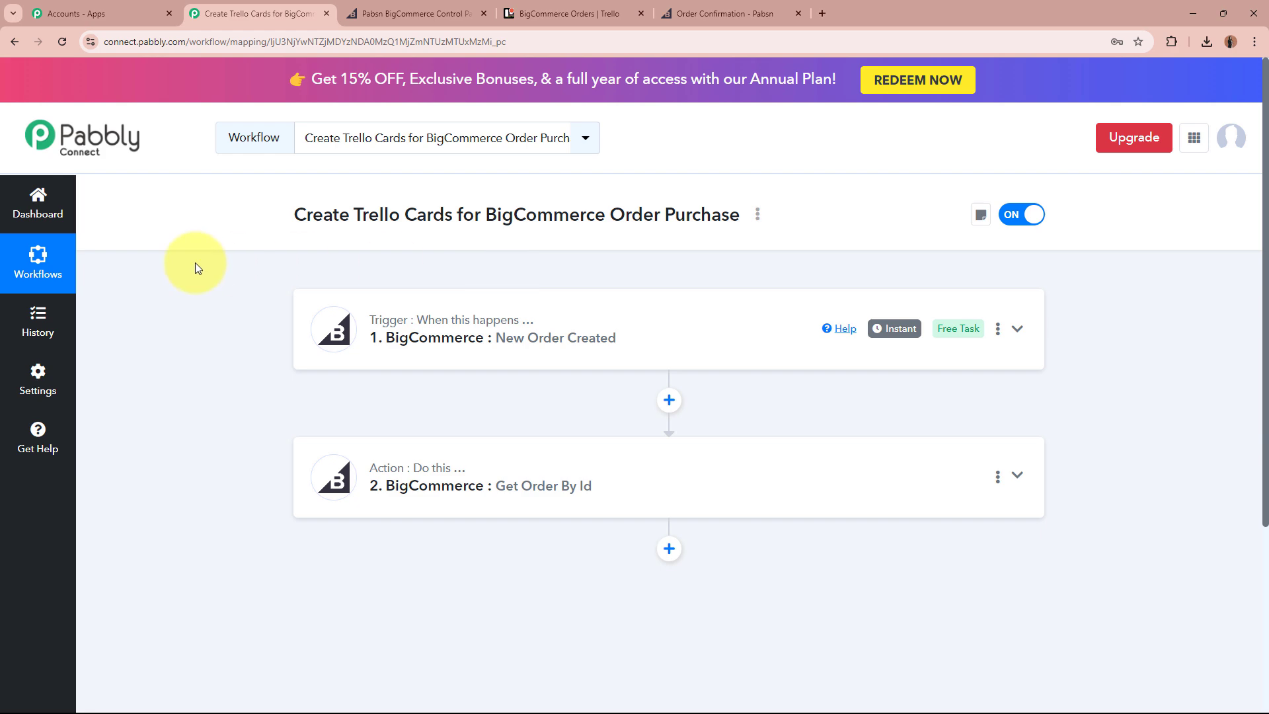
click(555, 13)
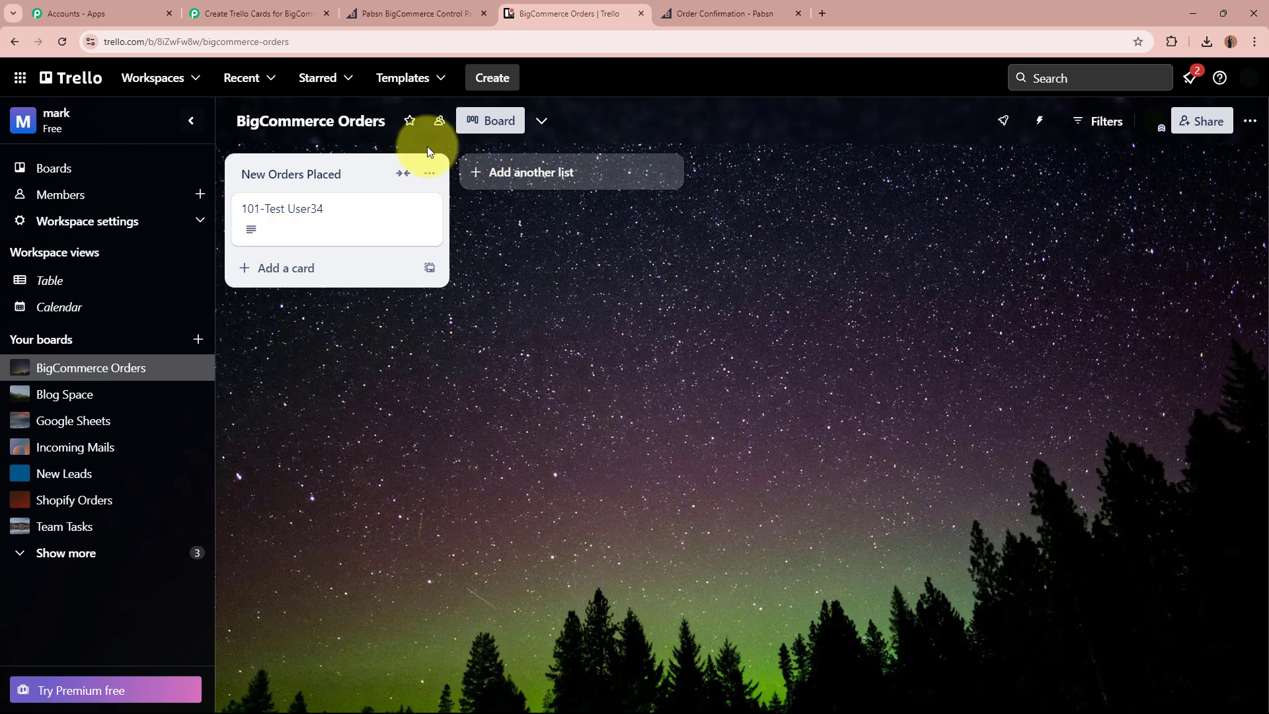
Add a third step using Trello with Create a Card (With Plain Text type Description).
click(224, 14)
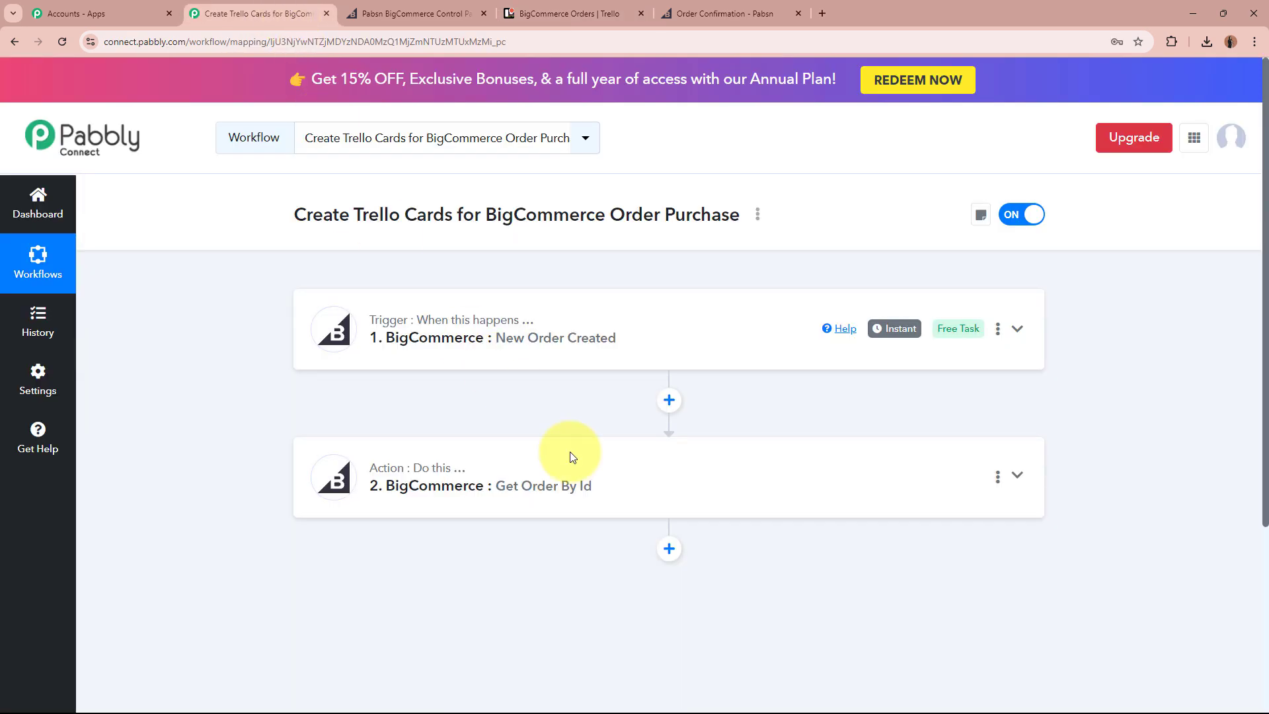
click(670, 549)
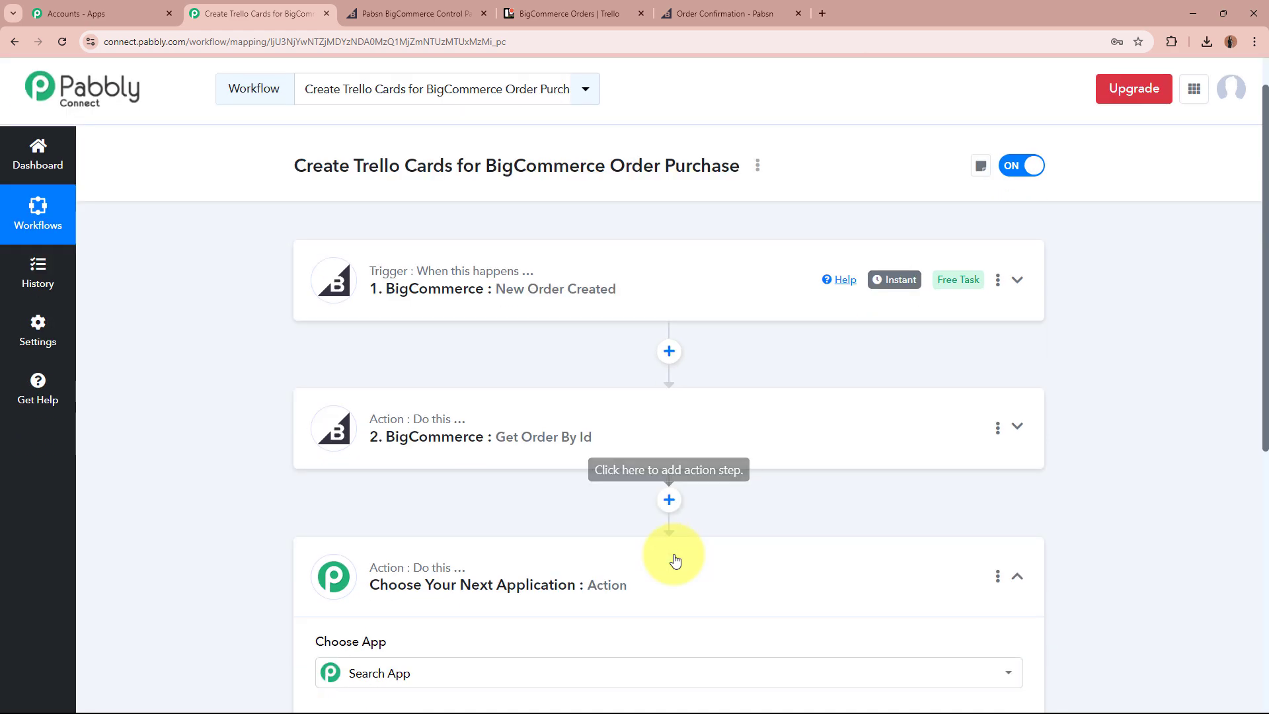
text(Tr)
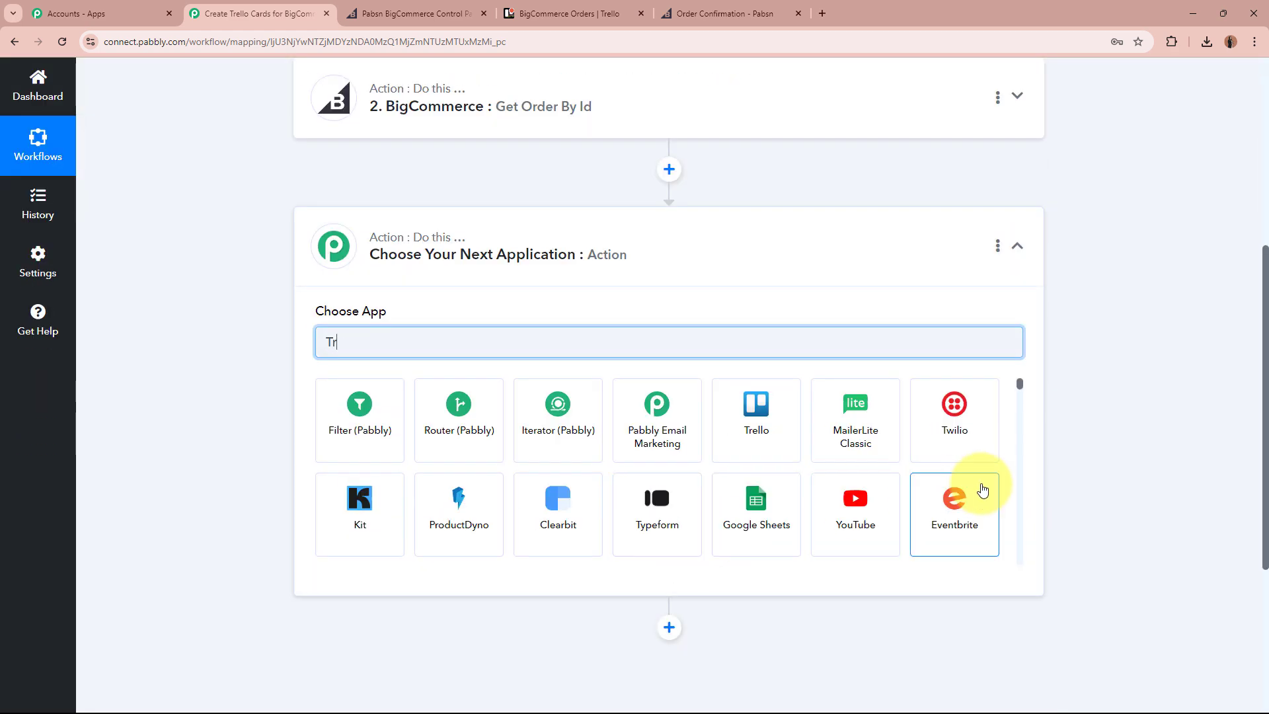
text(ello)
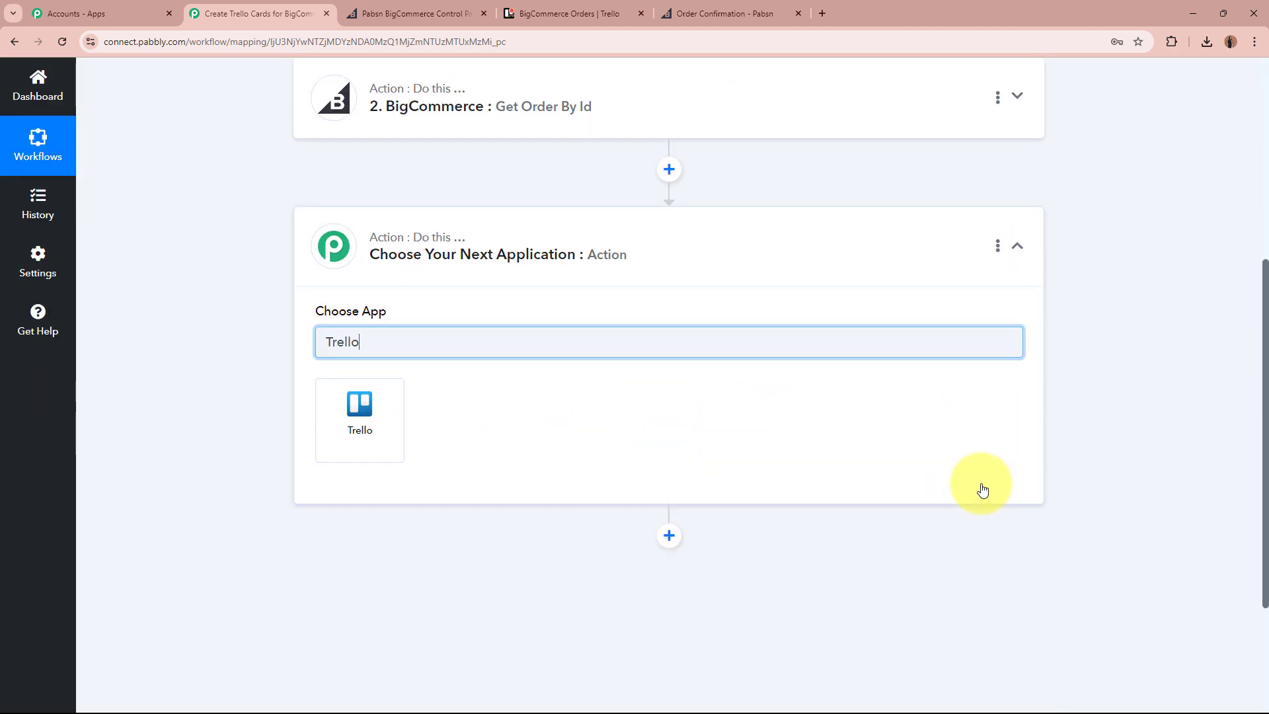
click(332, 428)
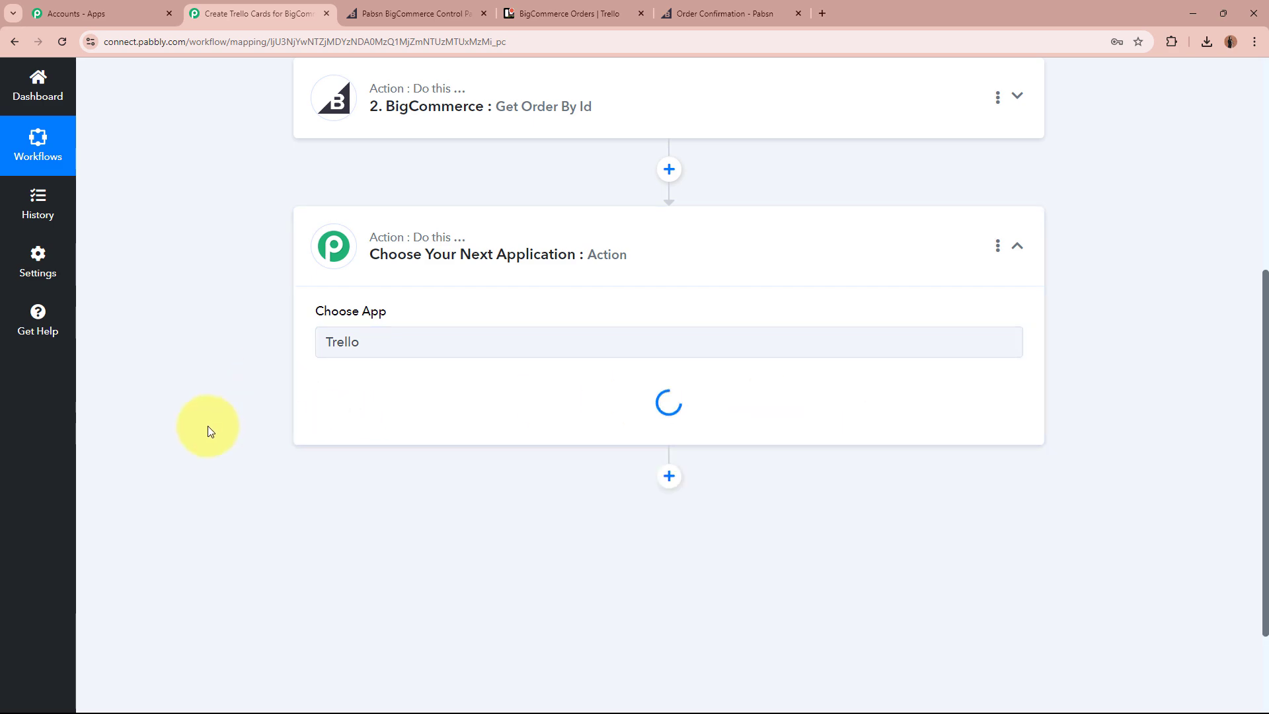
click(574, 14)
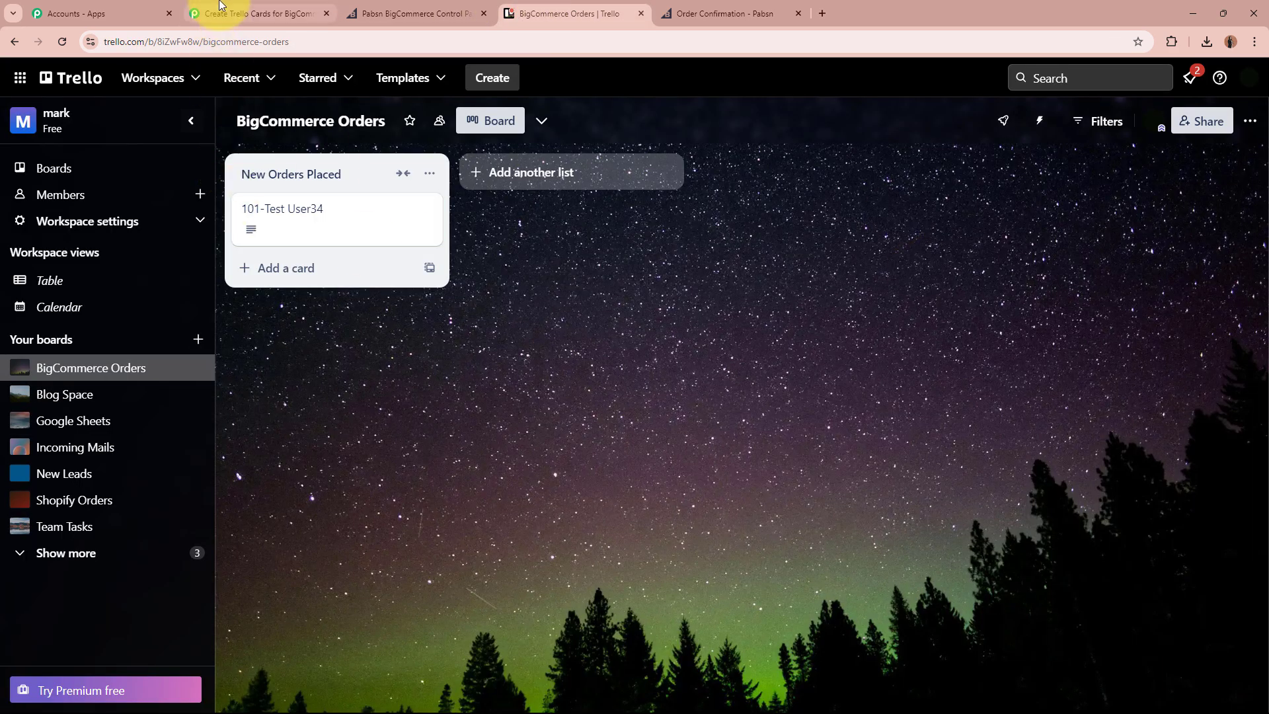
click(258, 13)
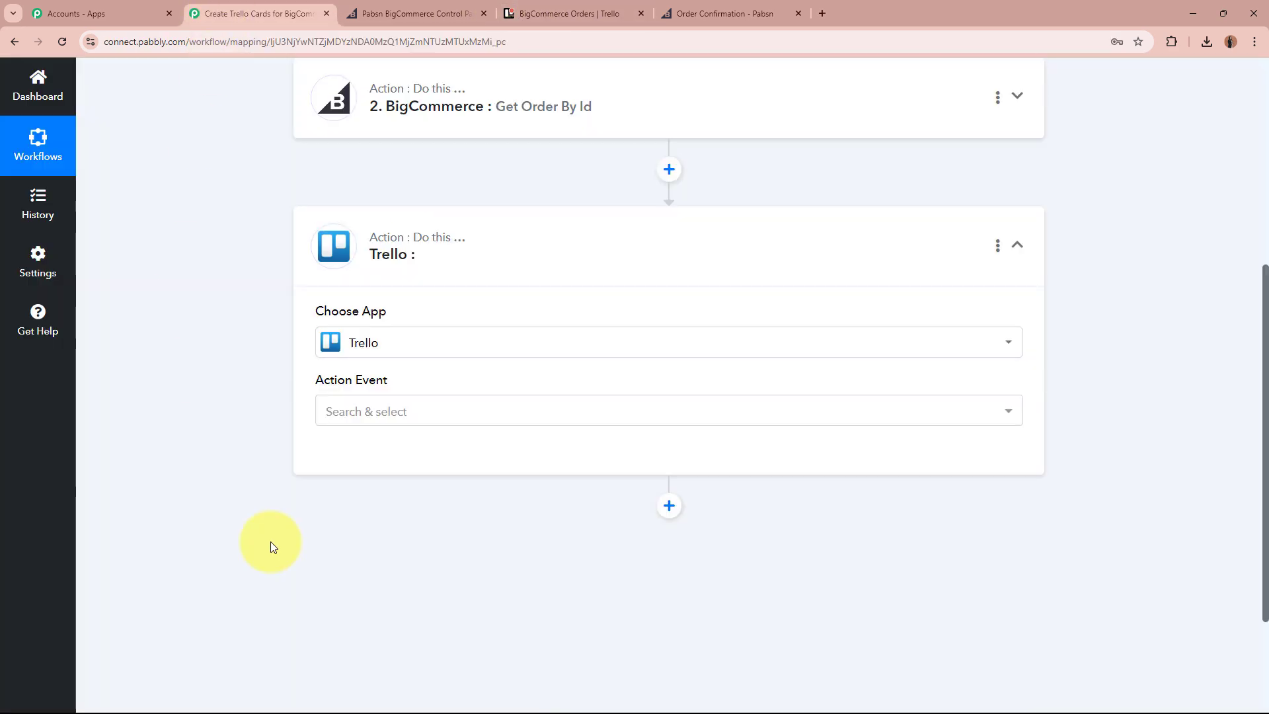
click(420, 415)
scroll(445, 340, down, 2)
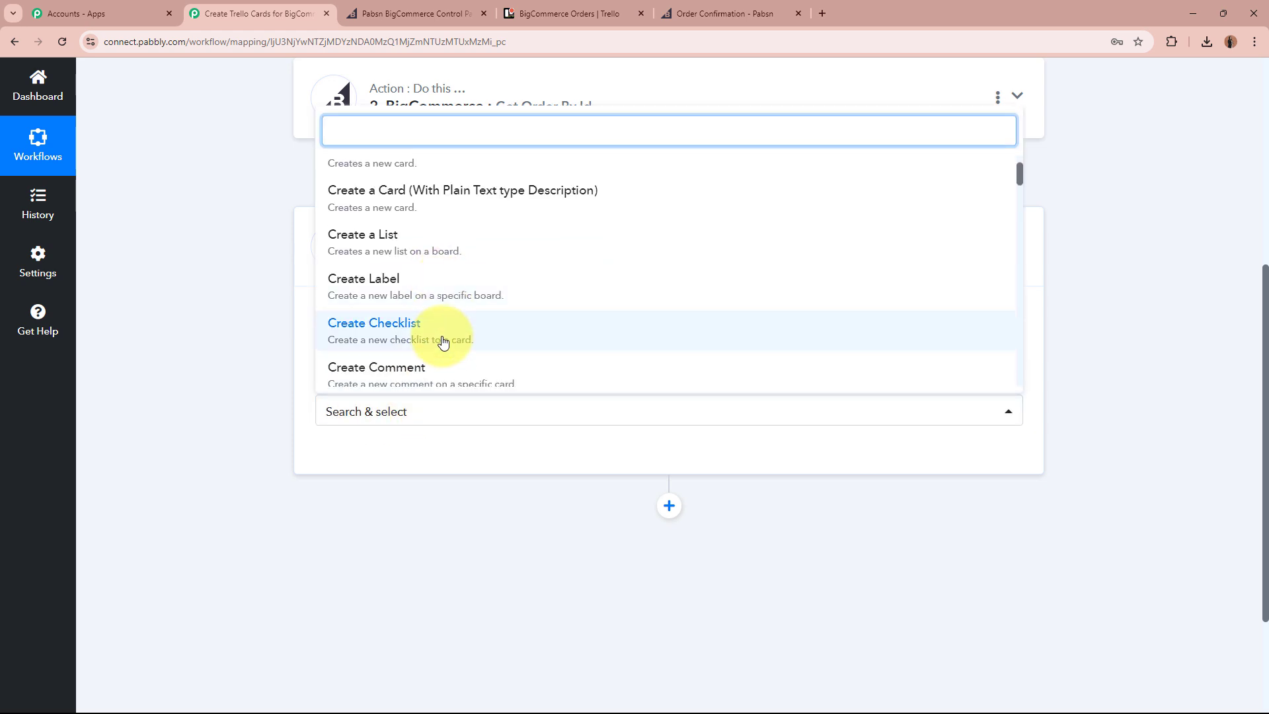
scroll(399, 259, up, 2)
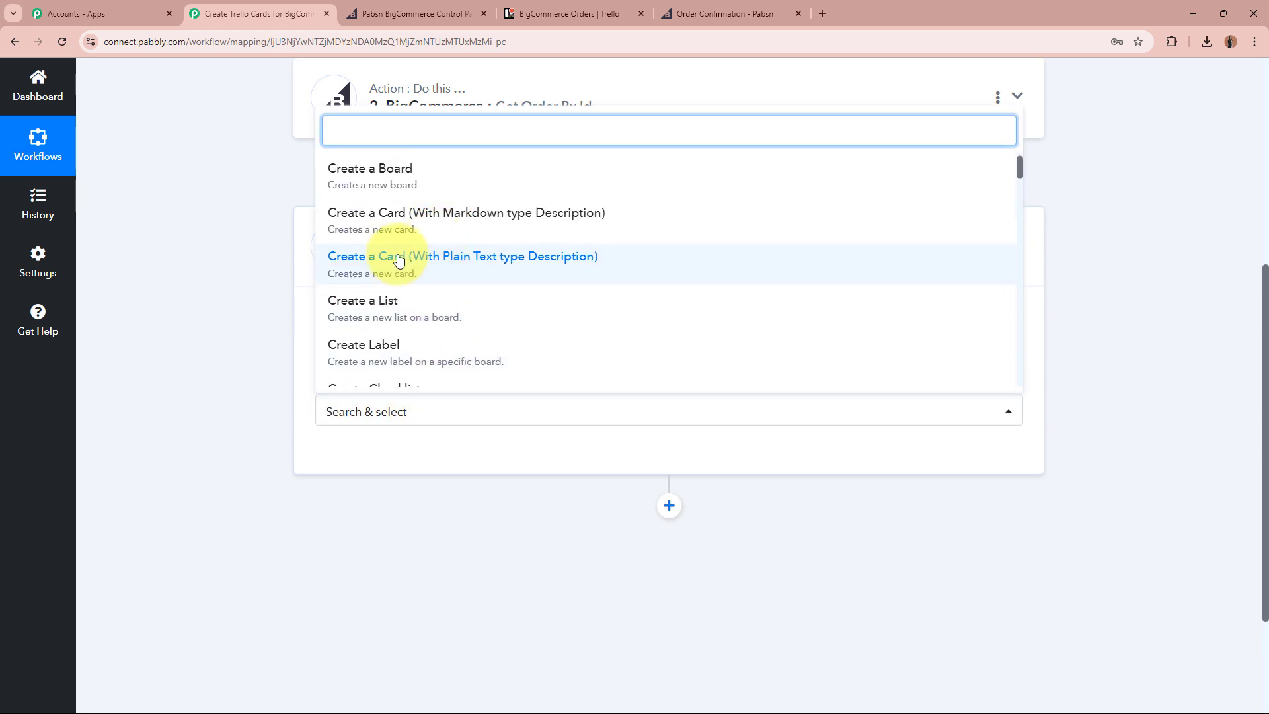
click(540, 264)
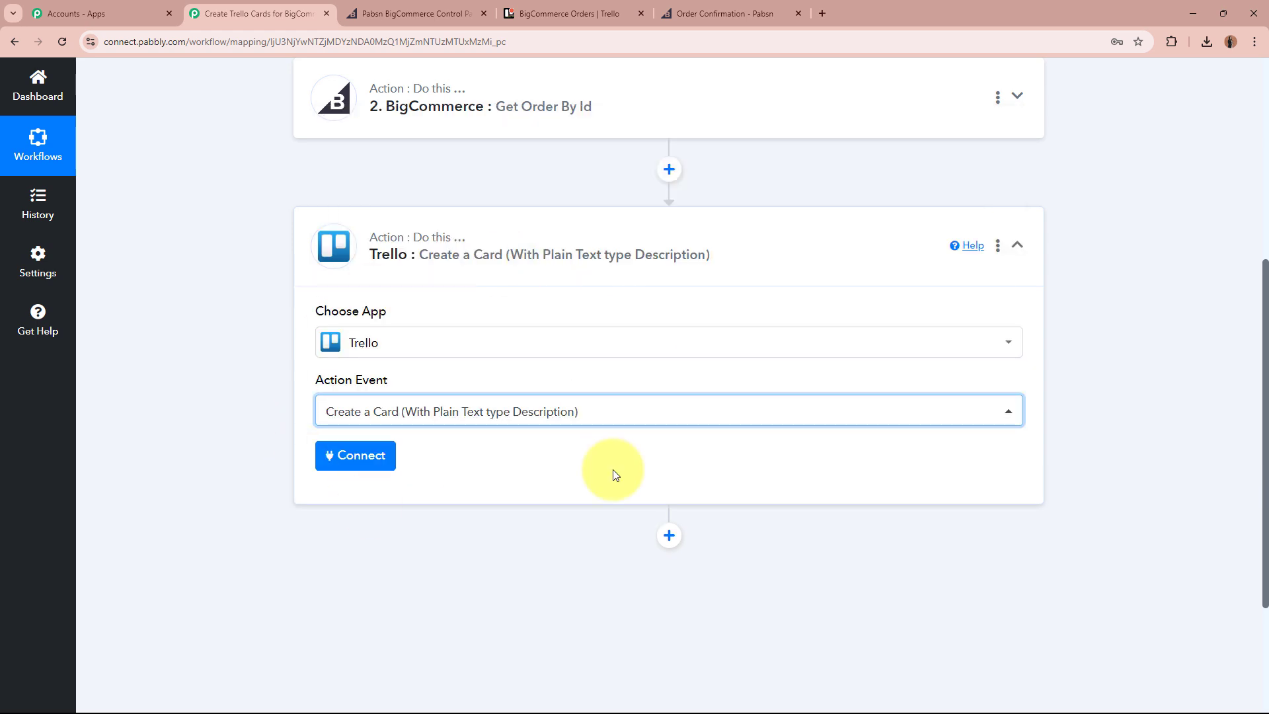
Add a new Trello connection and review its Username, API Key and Token requirements.
click(334, 455)
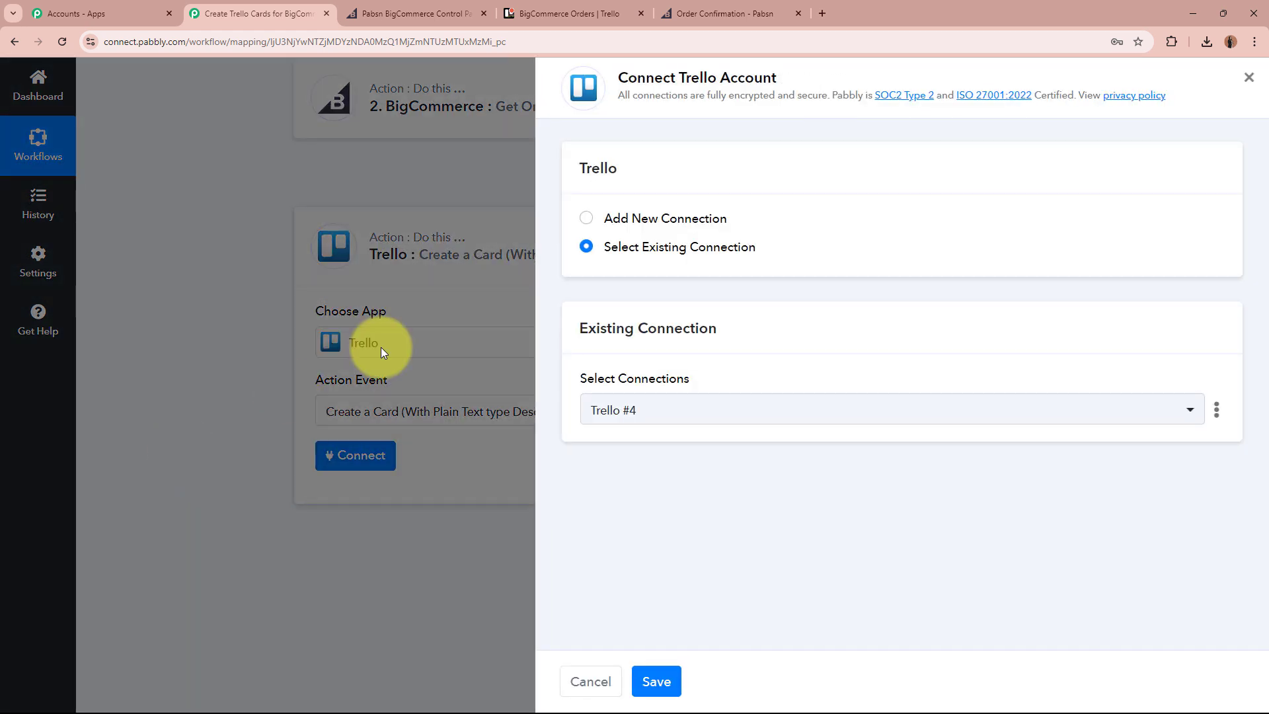
click(585, 219)
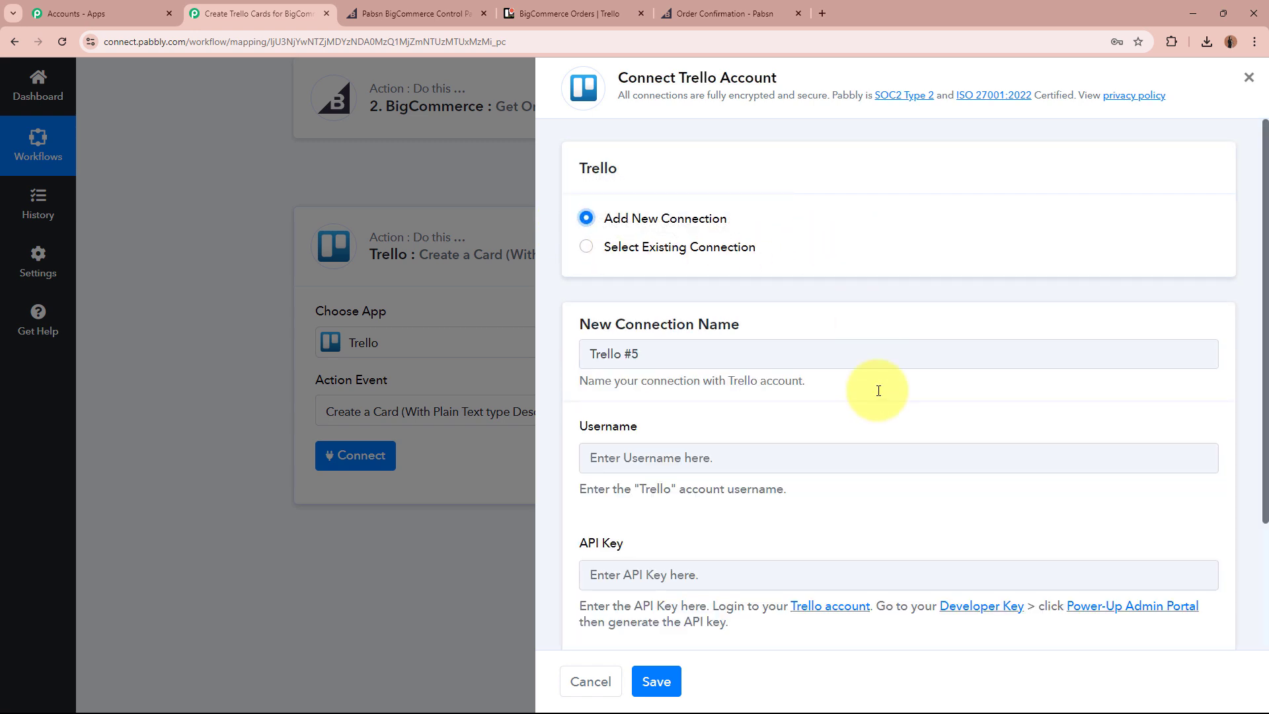
scroll(878, 390, down, 2)
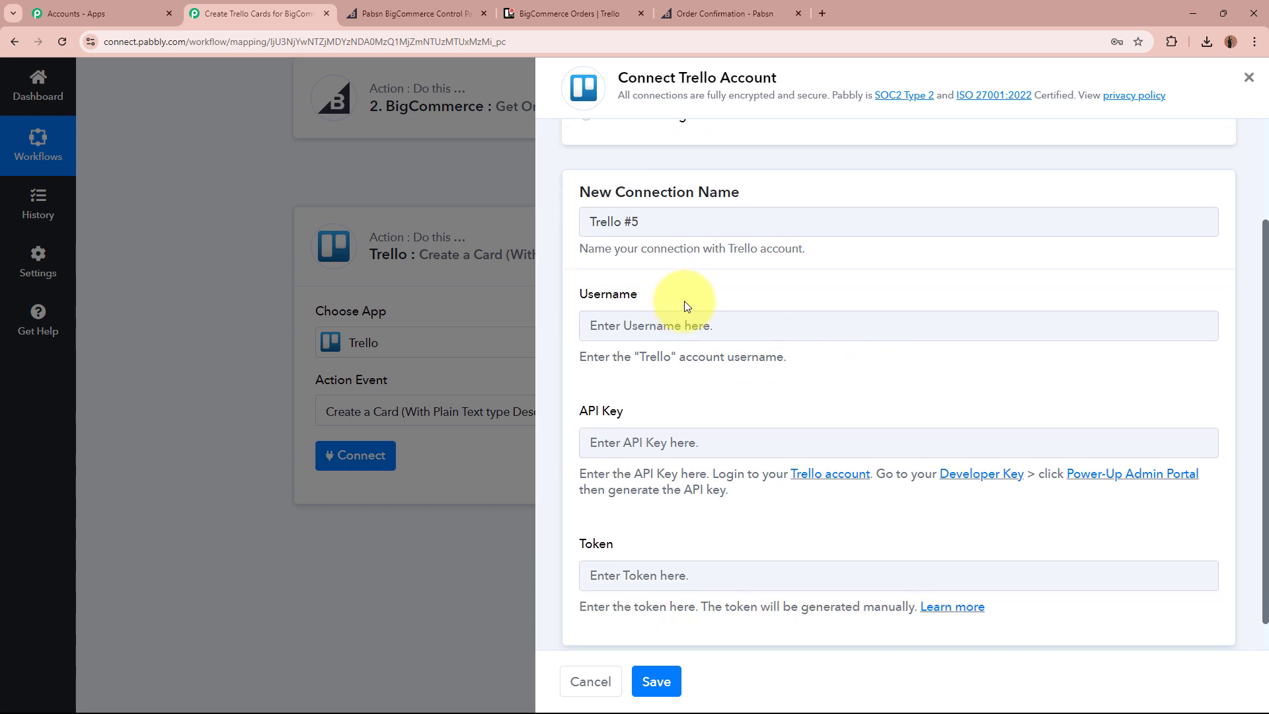
drag(683, 300, 517, 296)
drag(661, 402, 459, 419)
drag(632, 542, 577, 543)
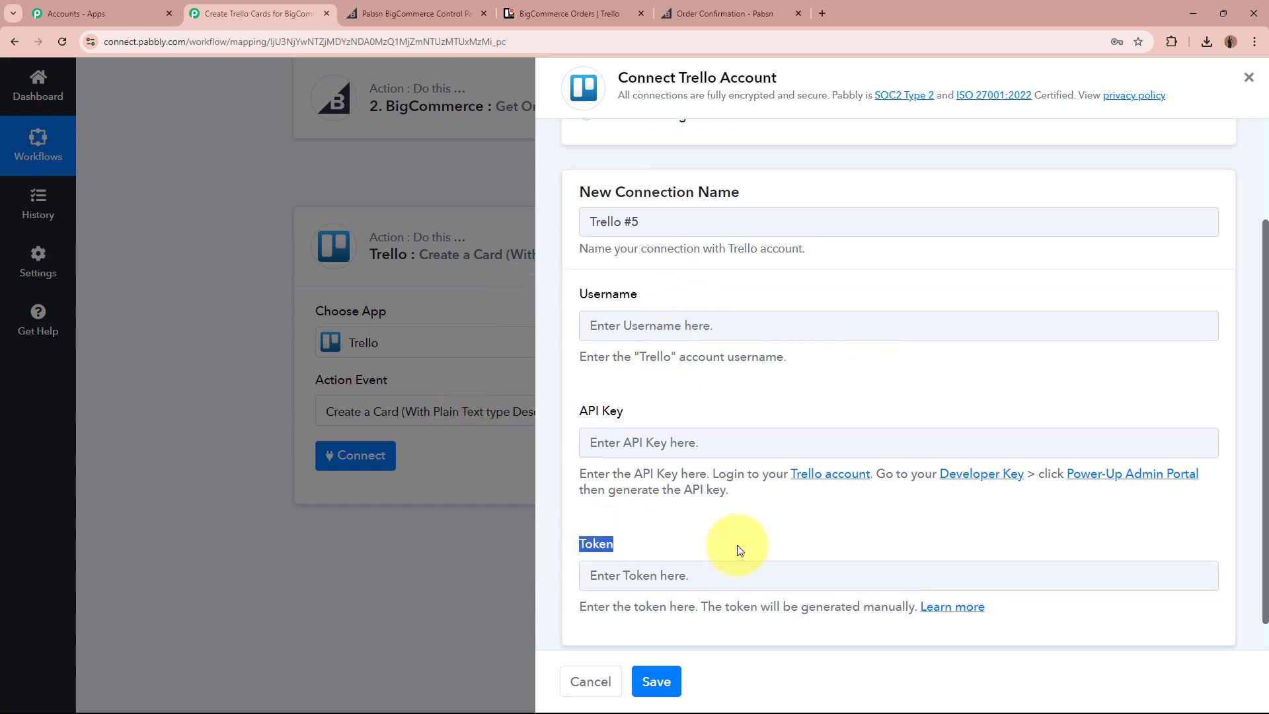
click(736, 545)
scroll(736, 544, down, 1)
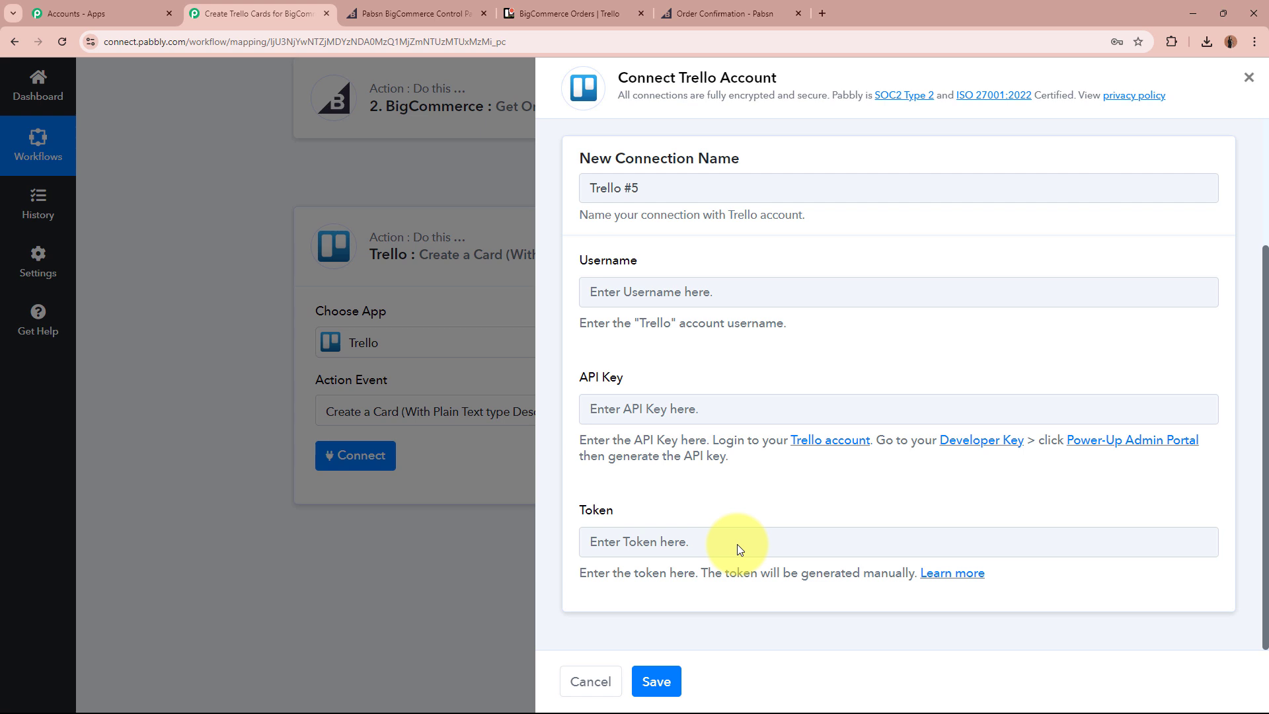
Copy the personal key from Trello's Developer API Keys page into the API Key field.
click(1004, 449)
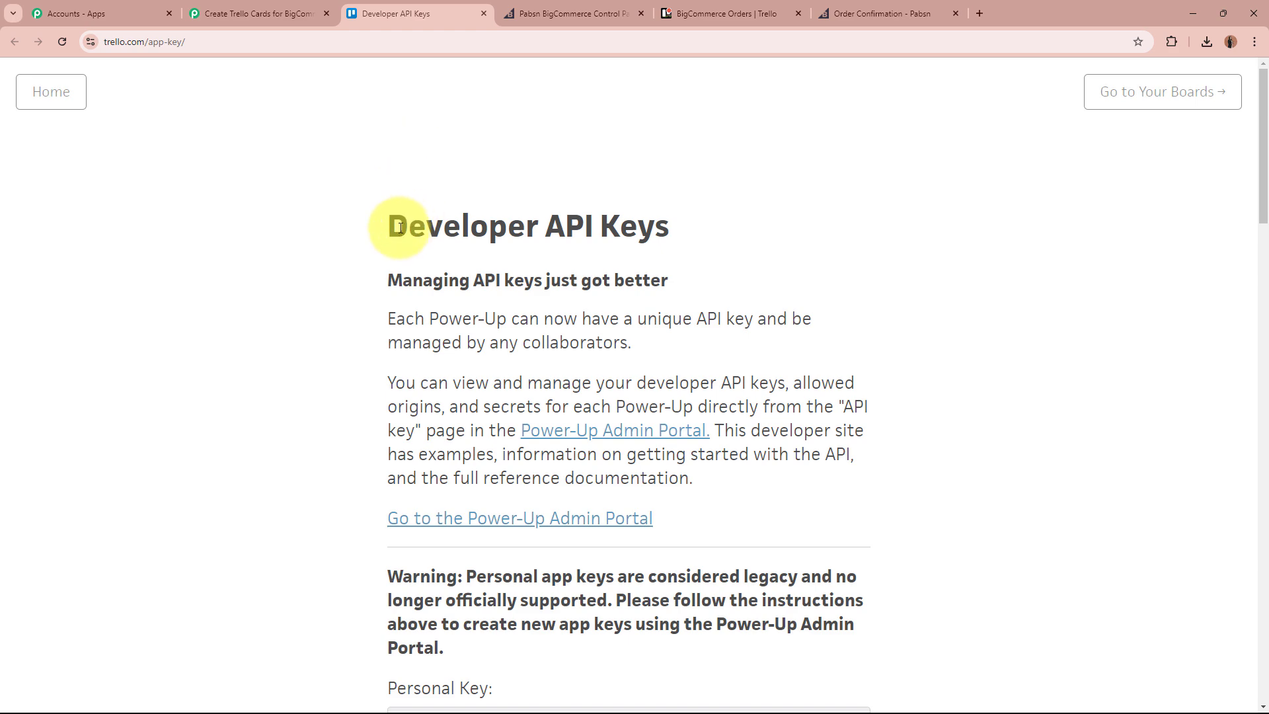
scroll(733, 238, down, 4)
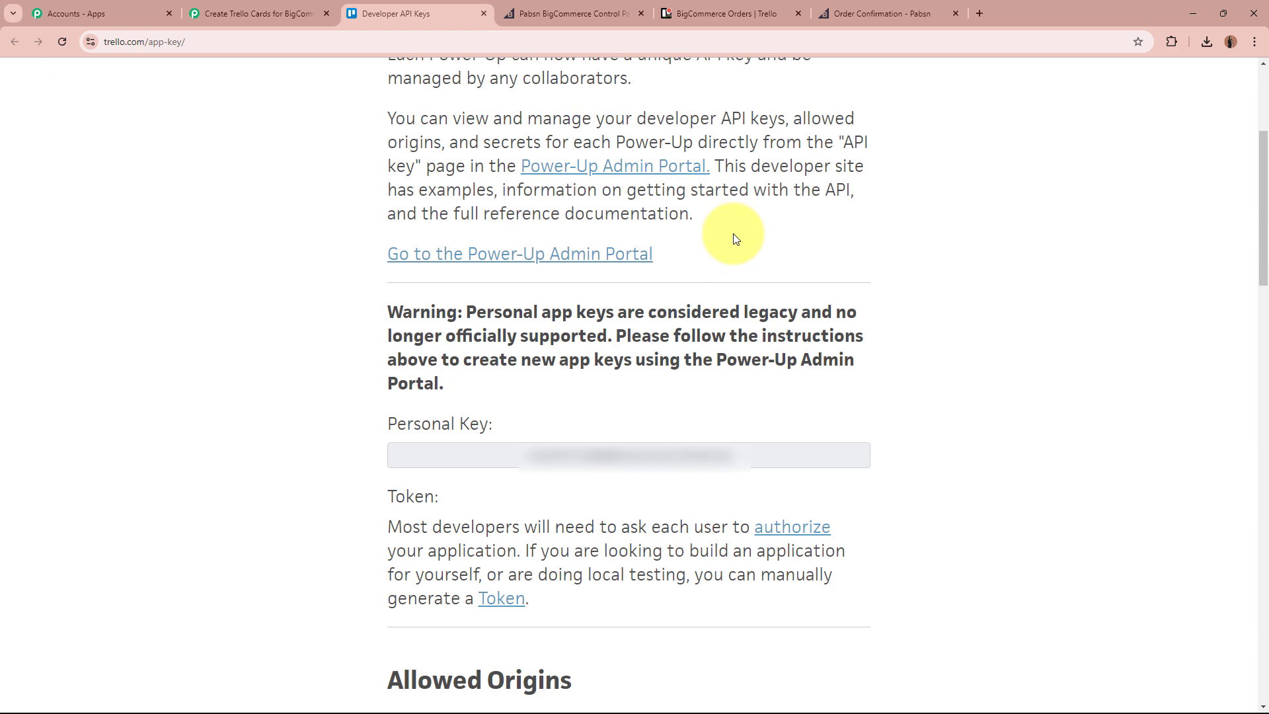
drag(787, 459, 447, 457)
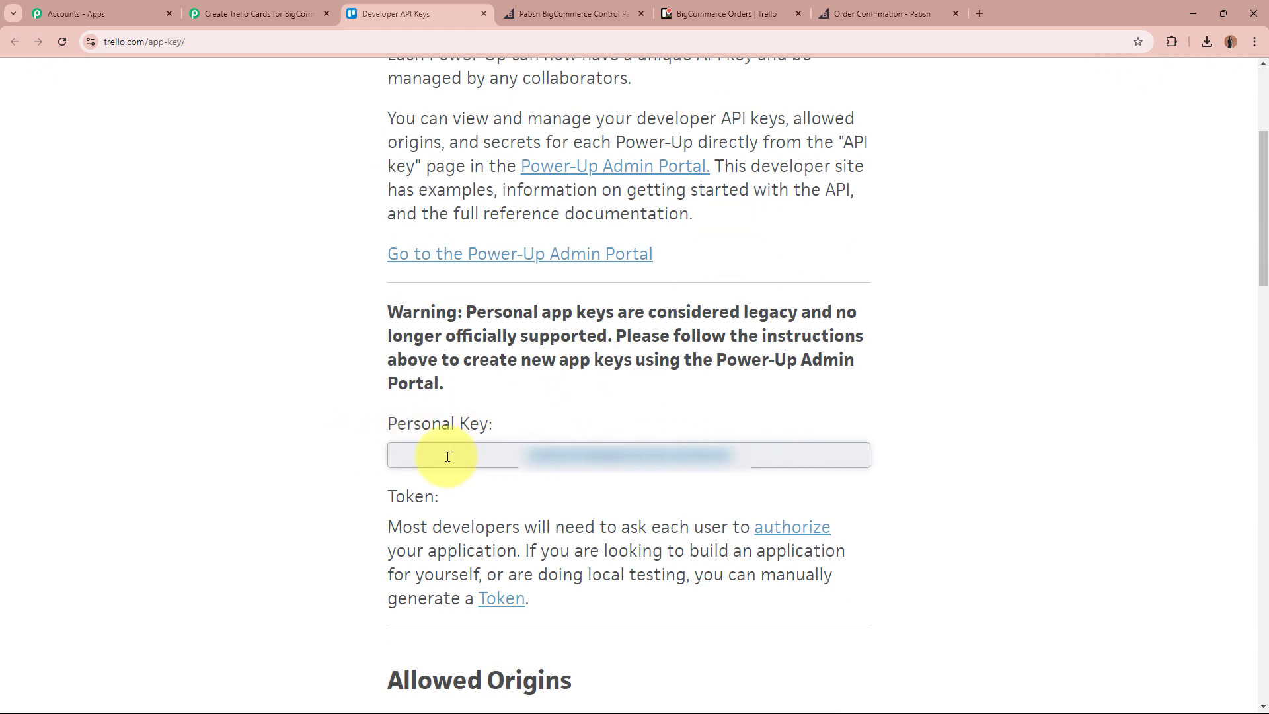
click(297, 12)
click(688, 409)
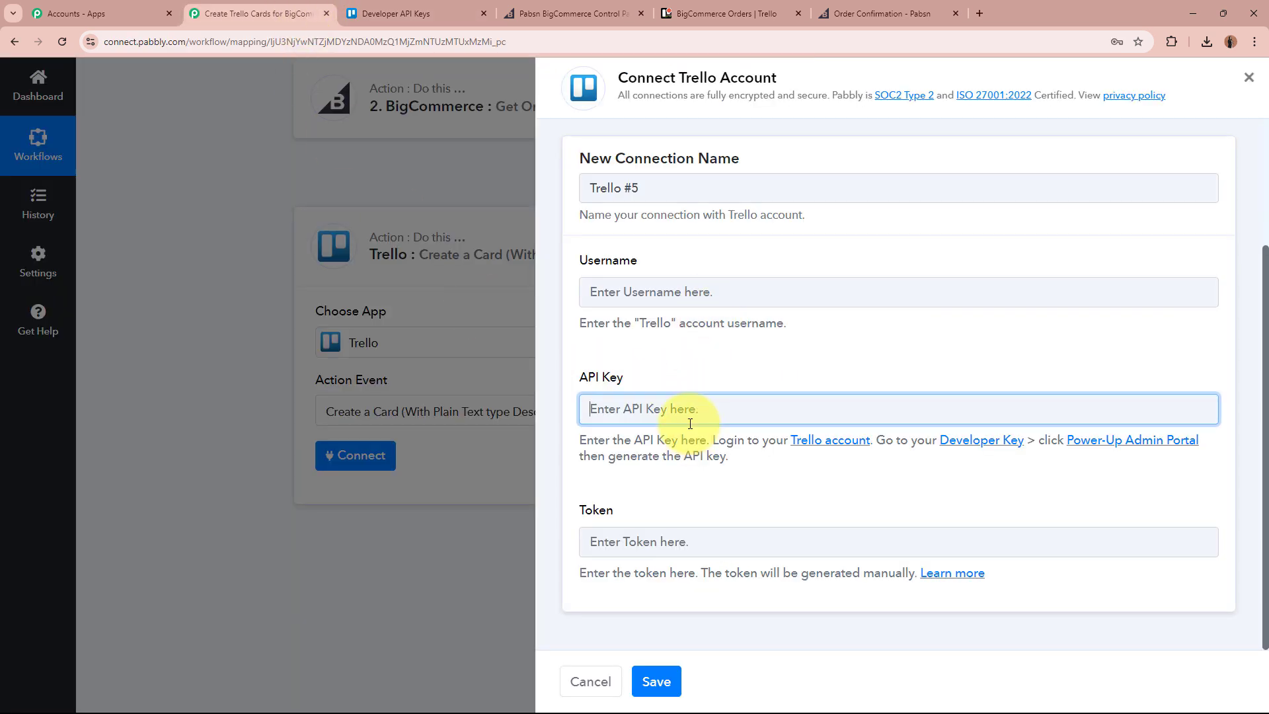
key(ctrl+v)
click(723, 489)
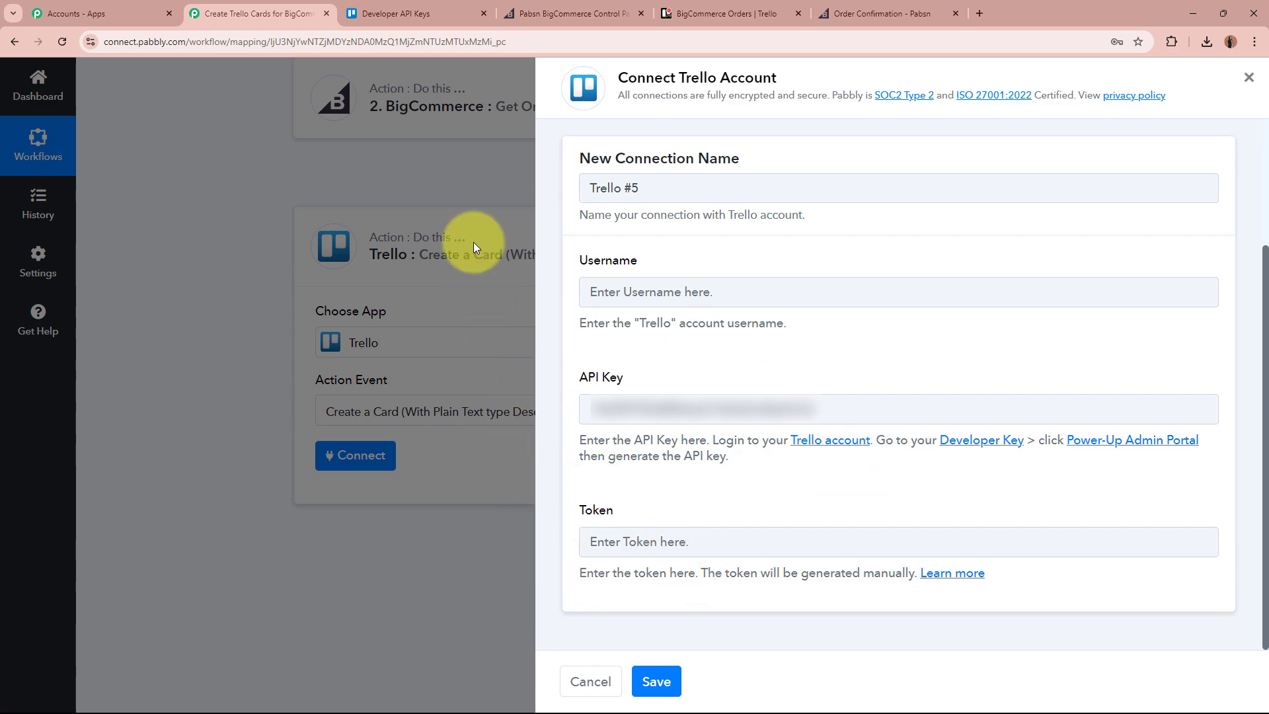
click(416, 8)
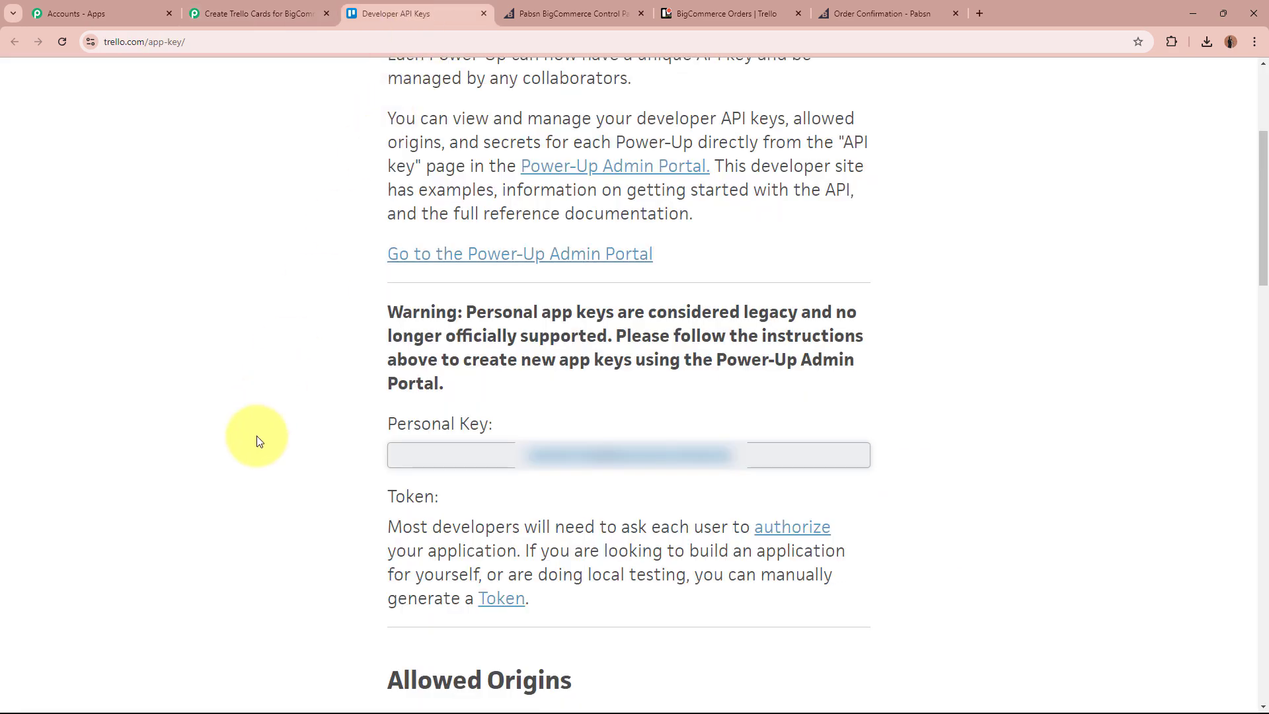
Copy the Trello account username from the authorization page into the connection form.
click(496, 598)
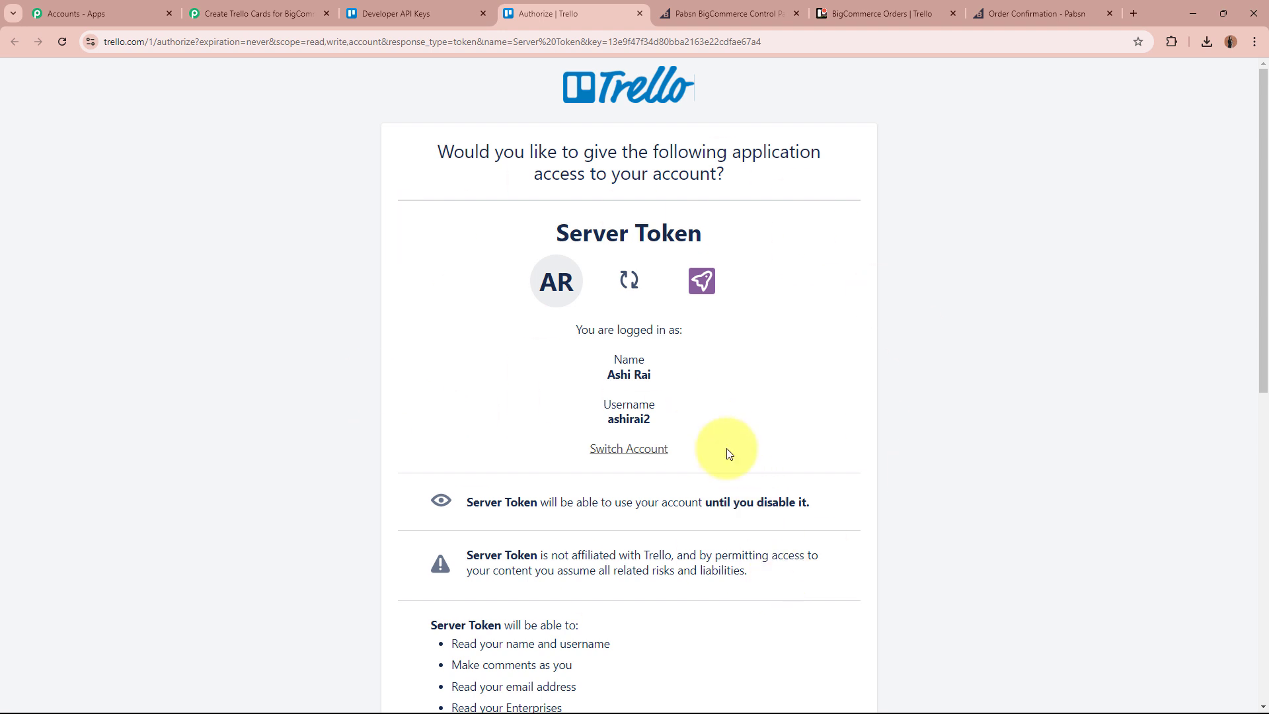
double_click(629, 422)
key(ctrl+c)
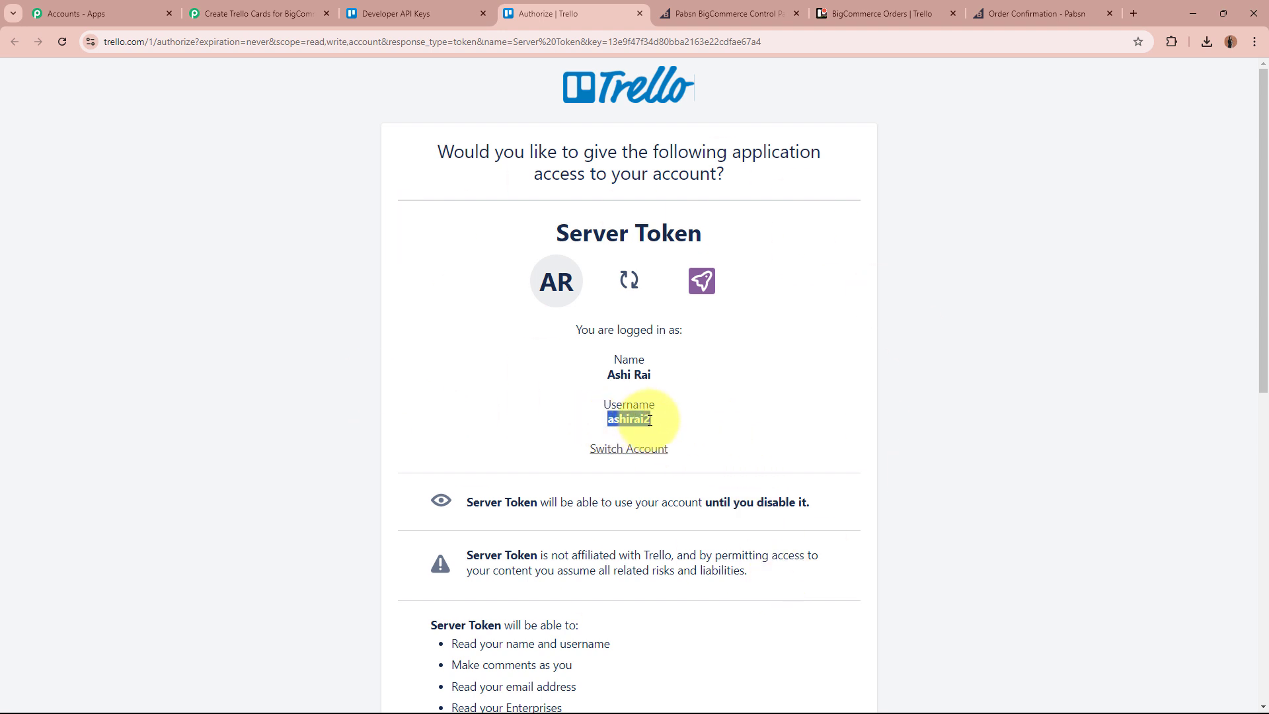
click(254, 13)
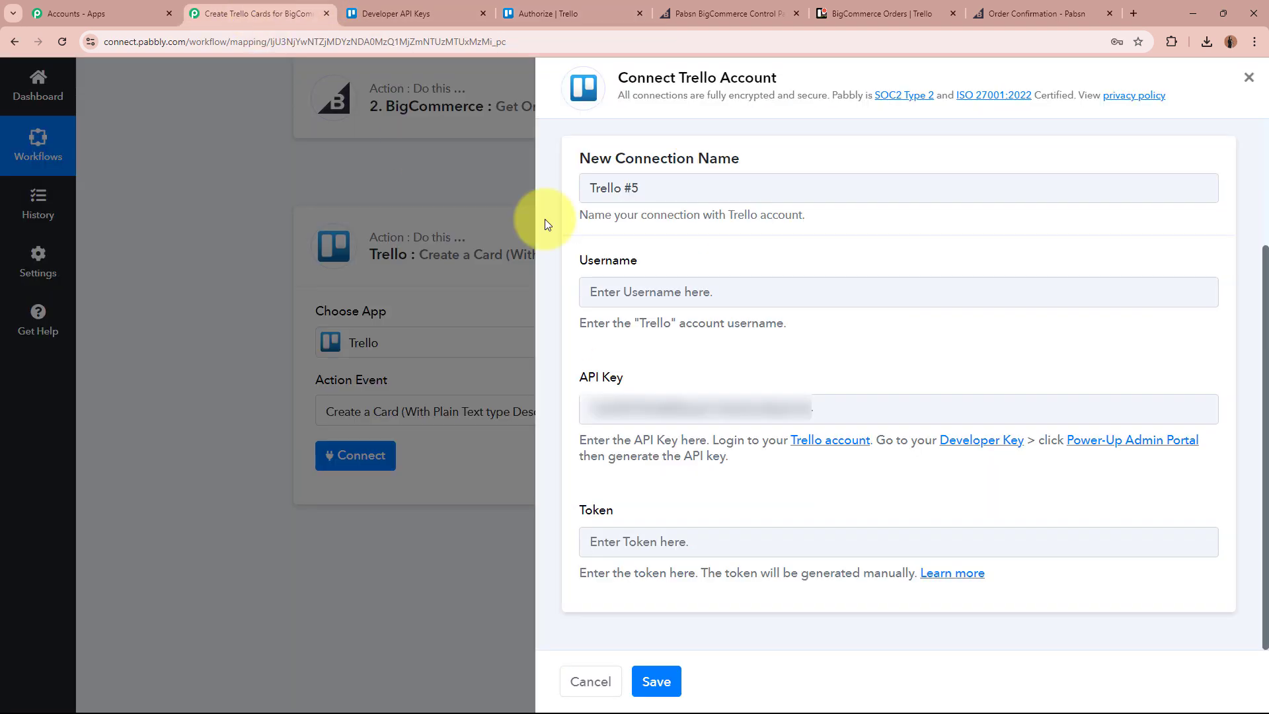
click(741, 297)
key(ctrl+v)
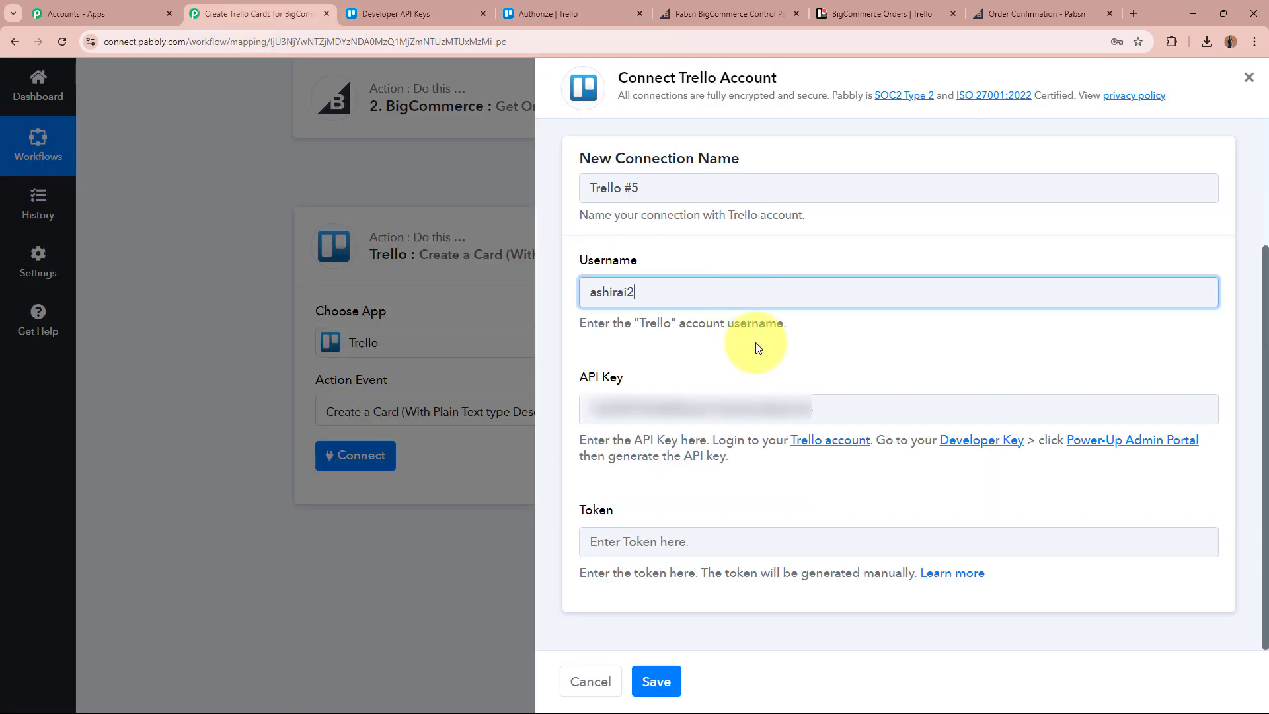
click(756, 534)
Allow Server Token access in Trello and paste the generated token into the form.
click(541, 14)
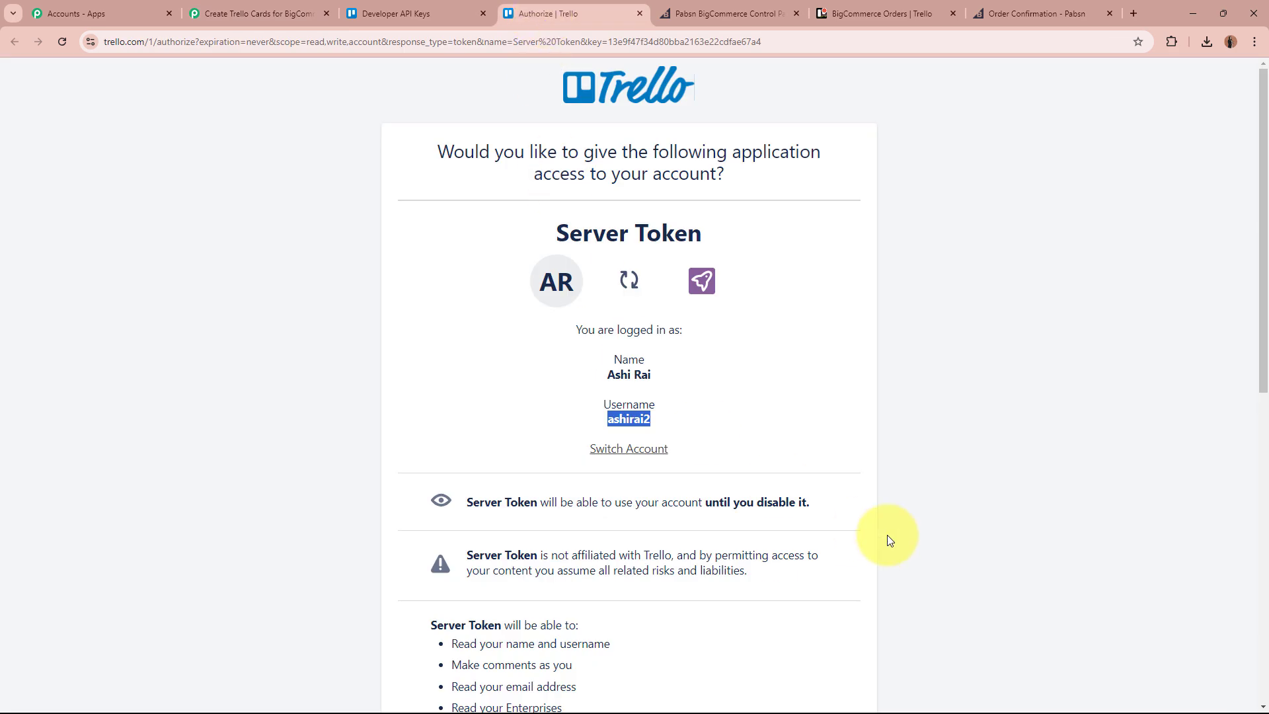
scroll(897, 537, down, 3)
scroll(898, 538, down, 6)
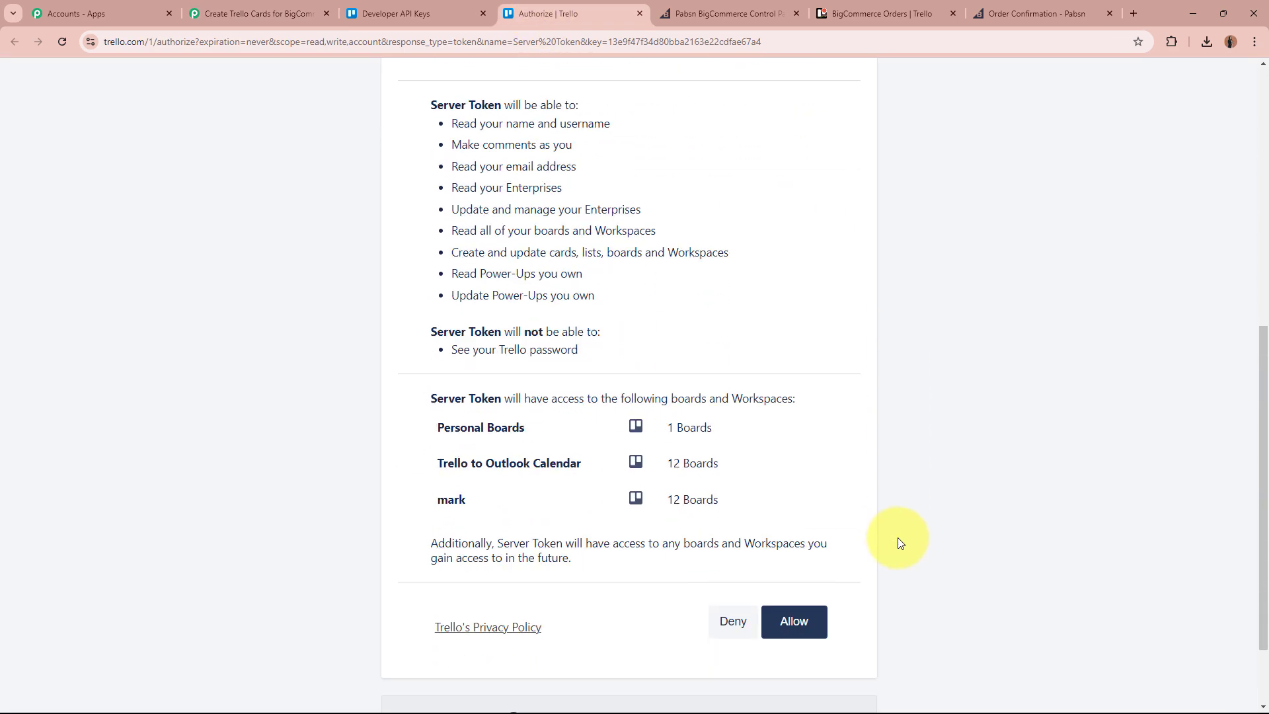
click(812, 546)
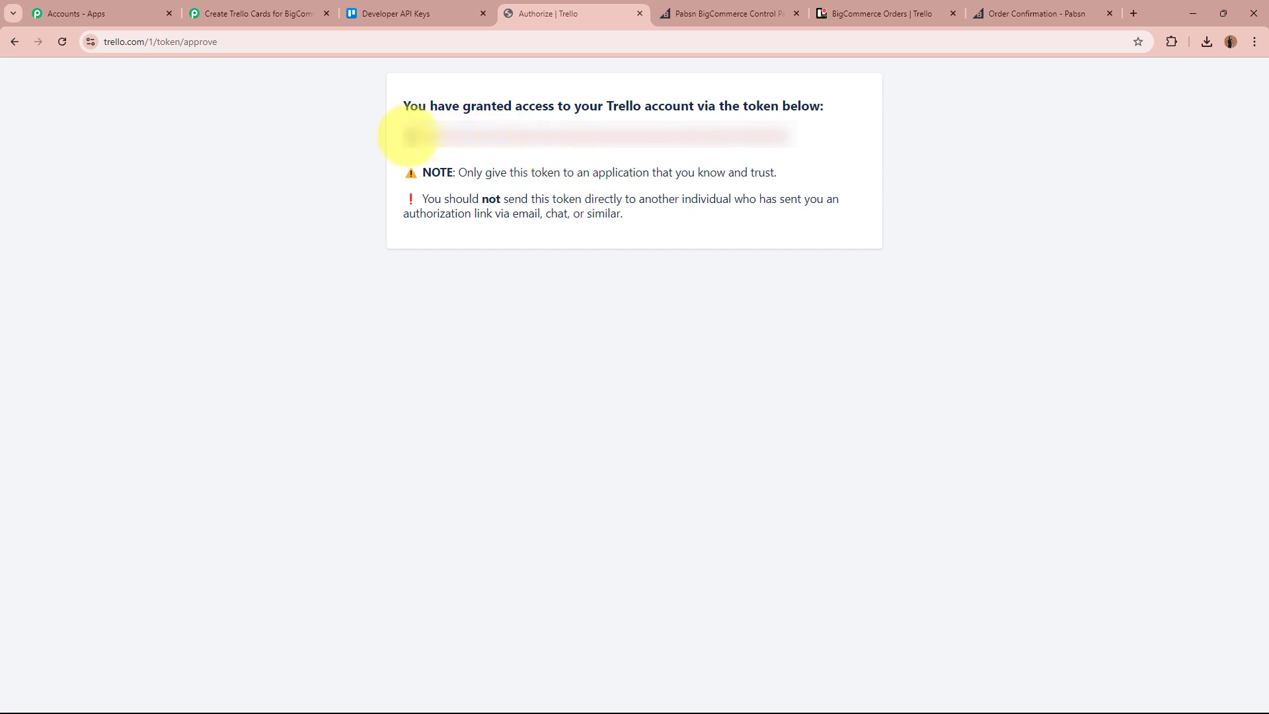
drag(408, 135, 806, 139)
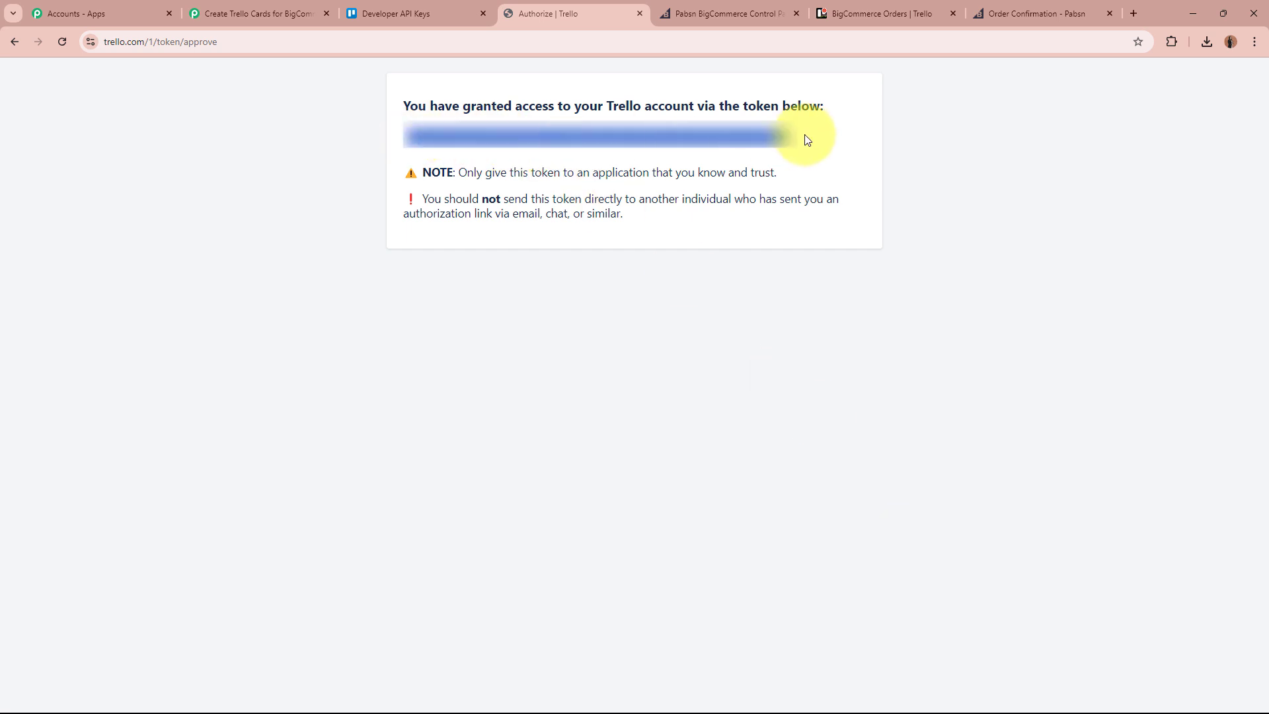
click(255, 12)
click(681, 542)
key(ctrl+v)
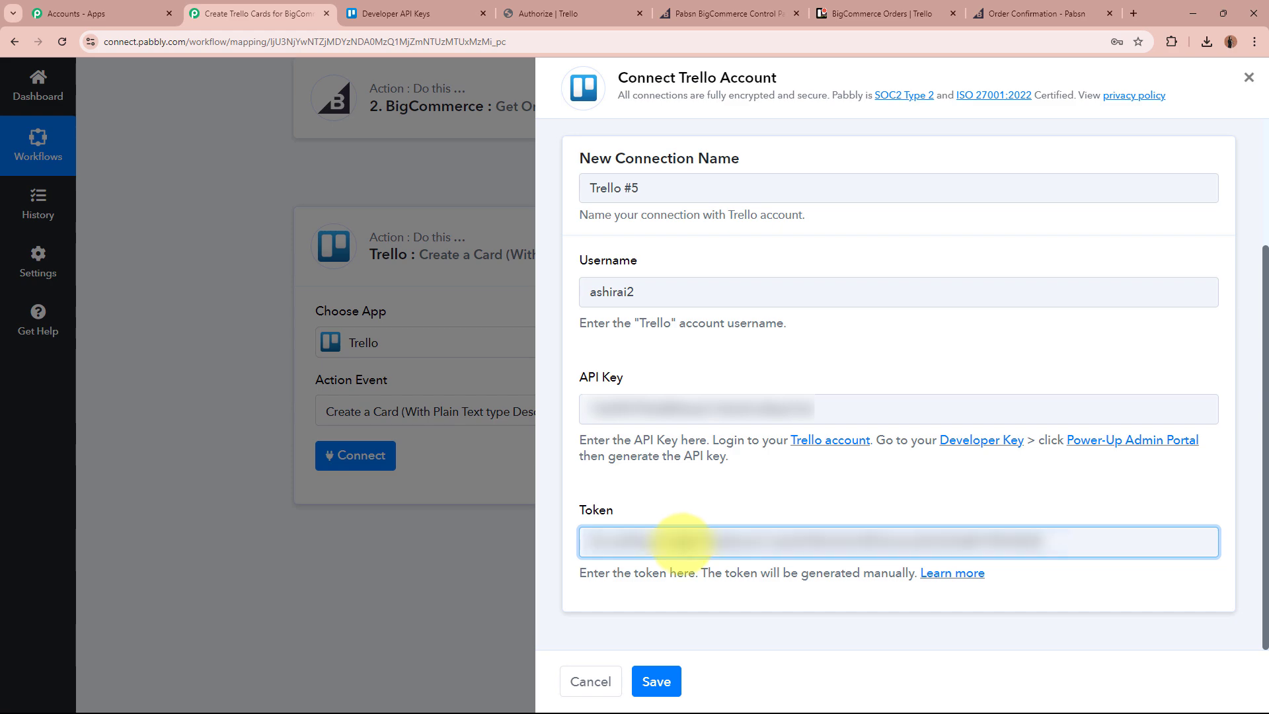
Save the Trello connection and target the BigCommerce Orders board's New Orders Placed list.
click(656, 680)
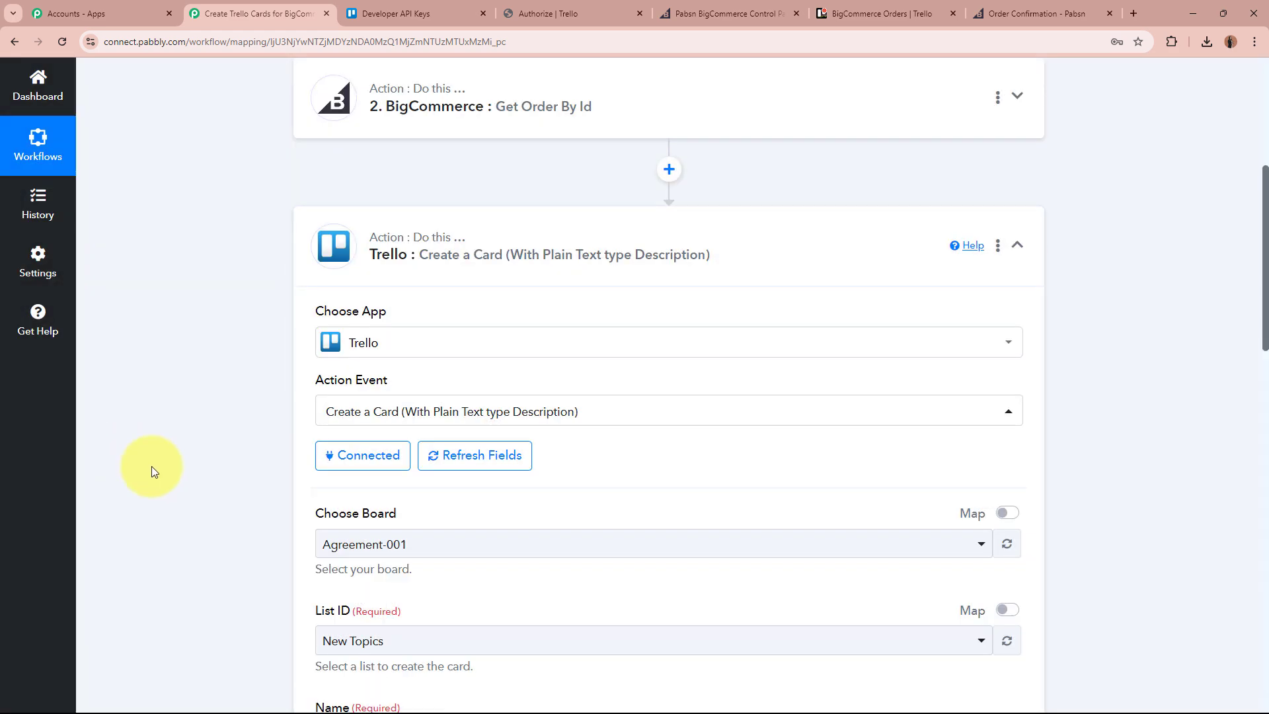
scroll(152, 466, down, 3)
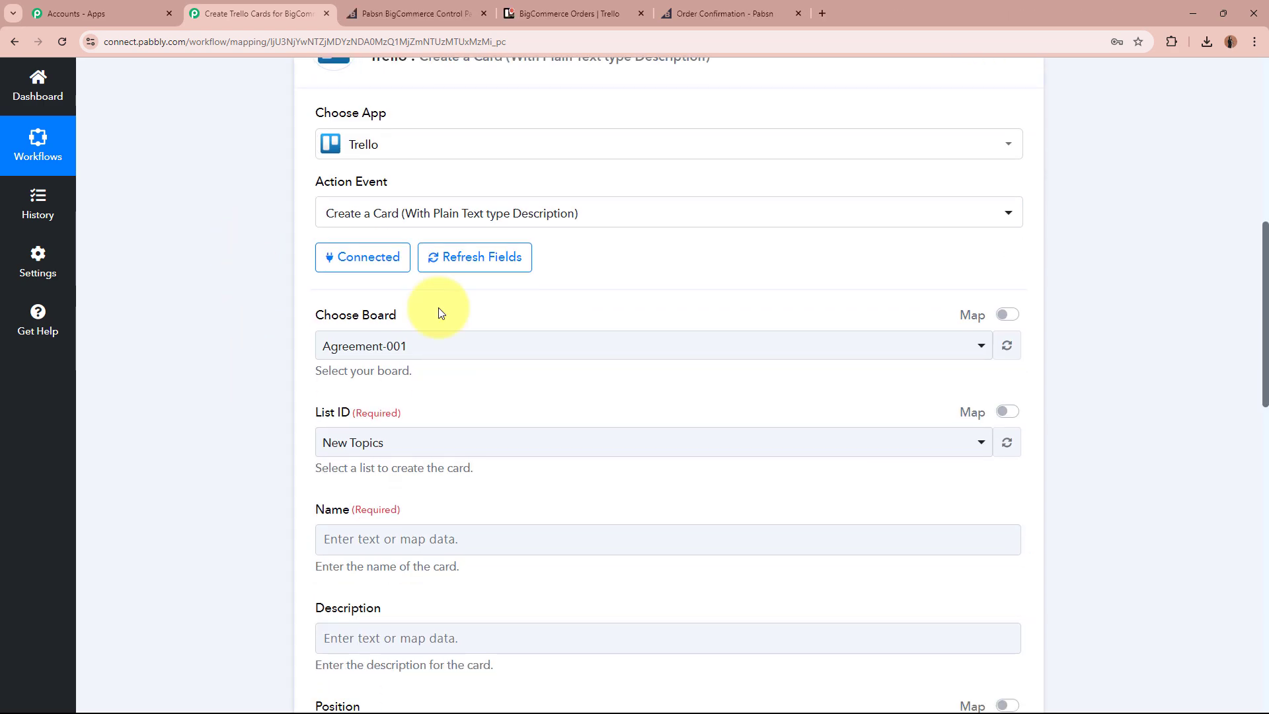
click(602, 7)
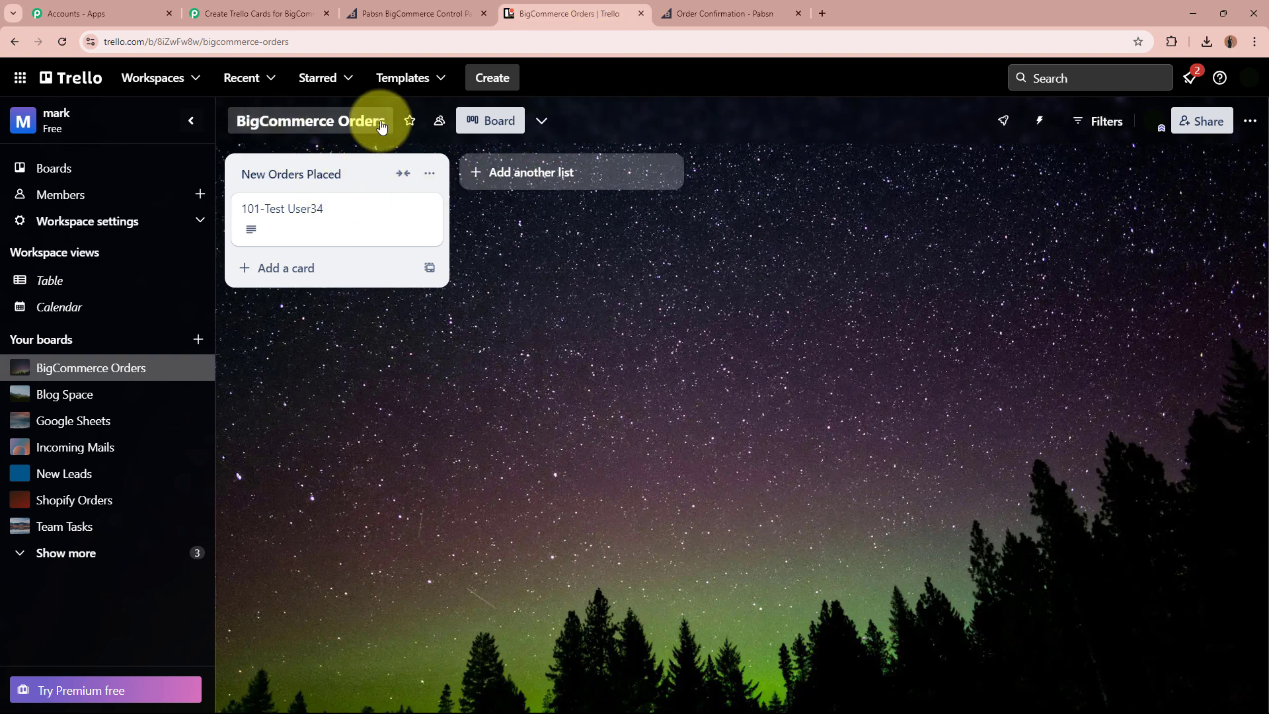
click(271, 13)
click(413, 345)
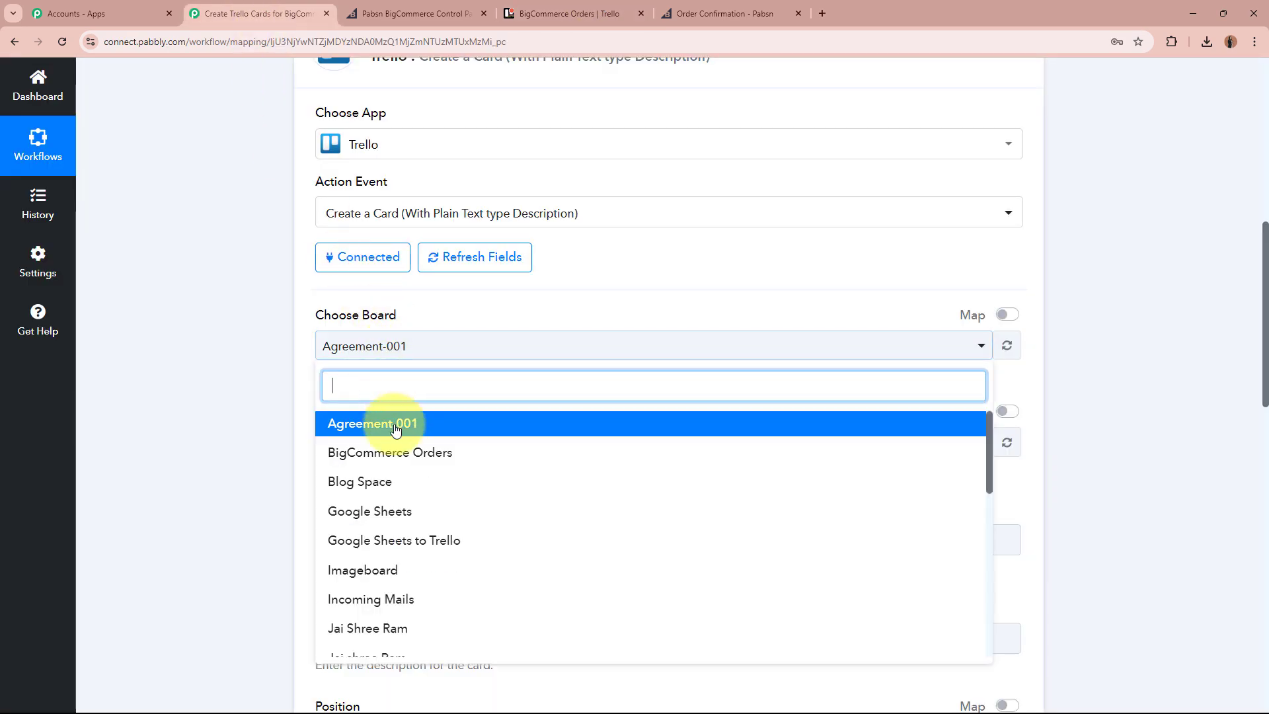
click(394, 452)
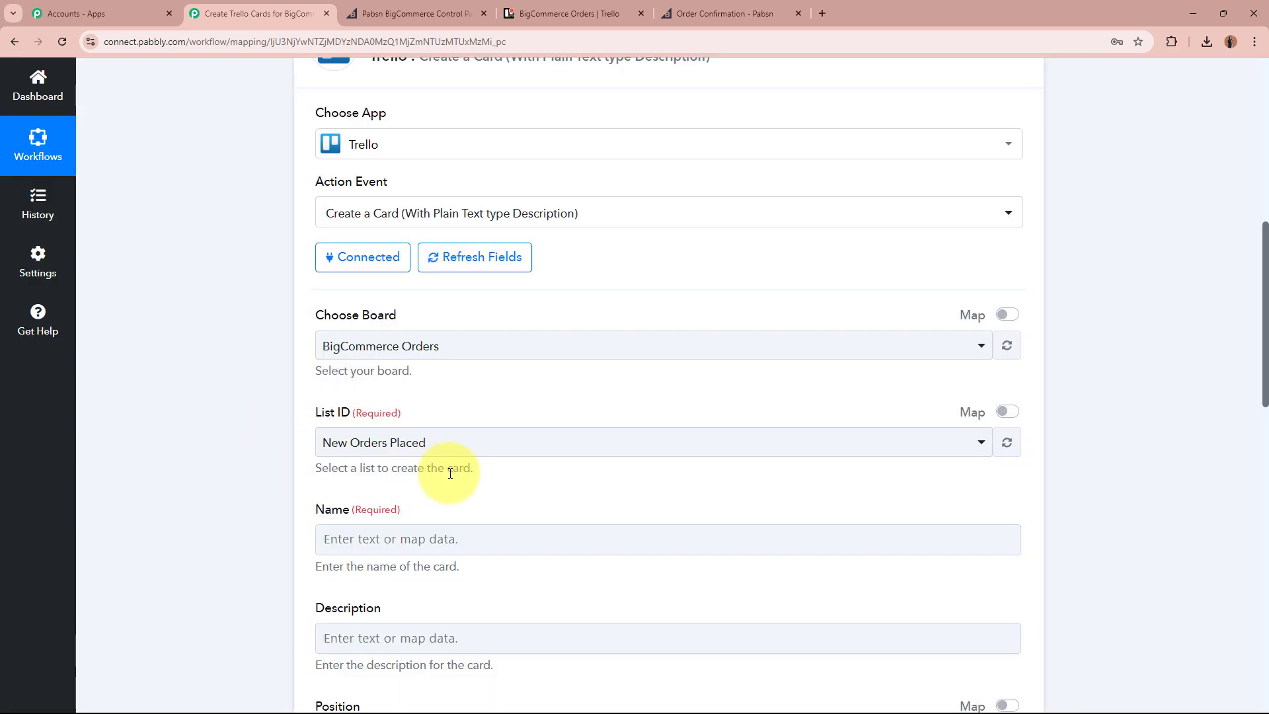
click(566, 9)
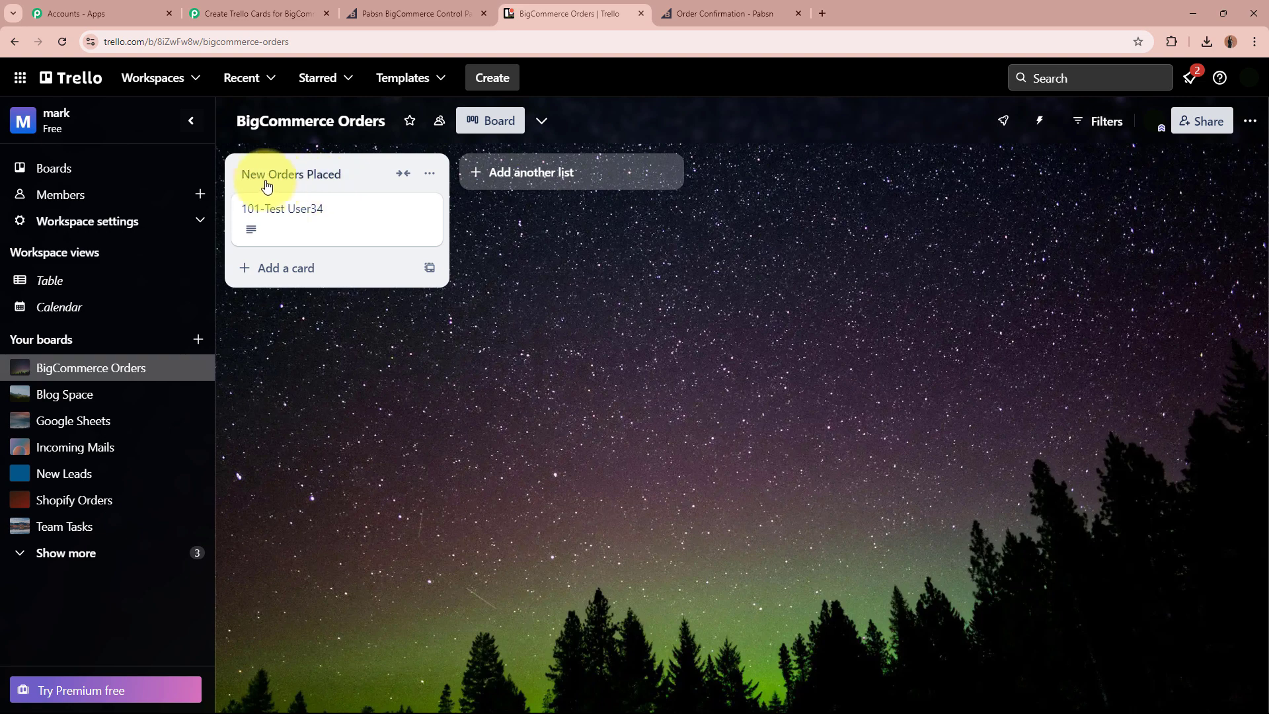
click(234, 14)
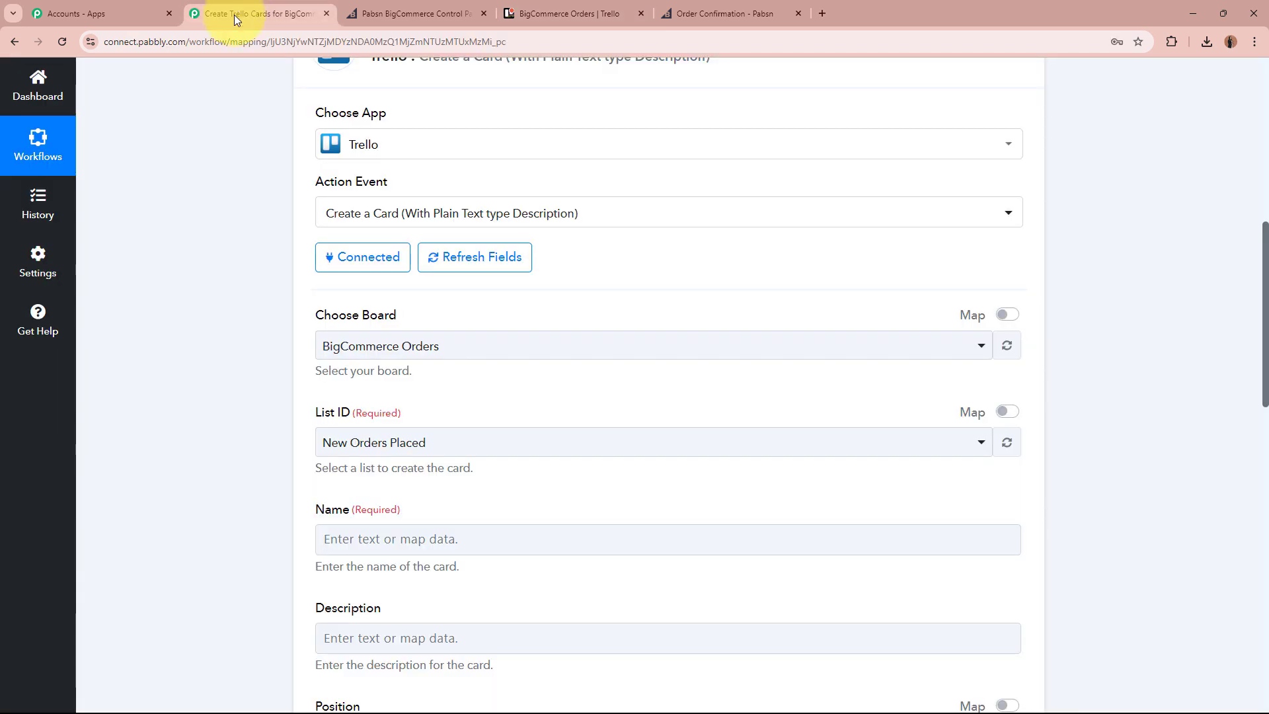
click(449, 446)
click(433, 522)
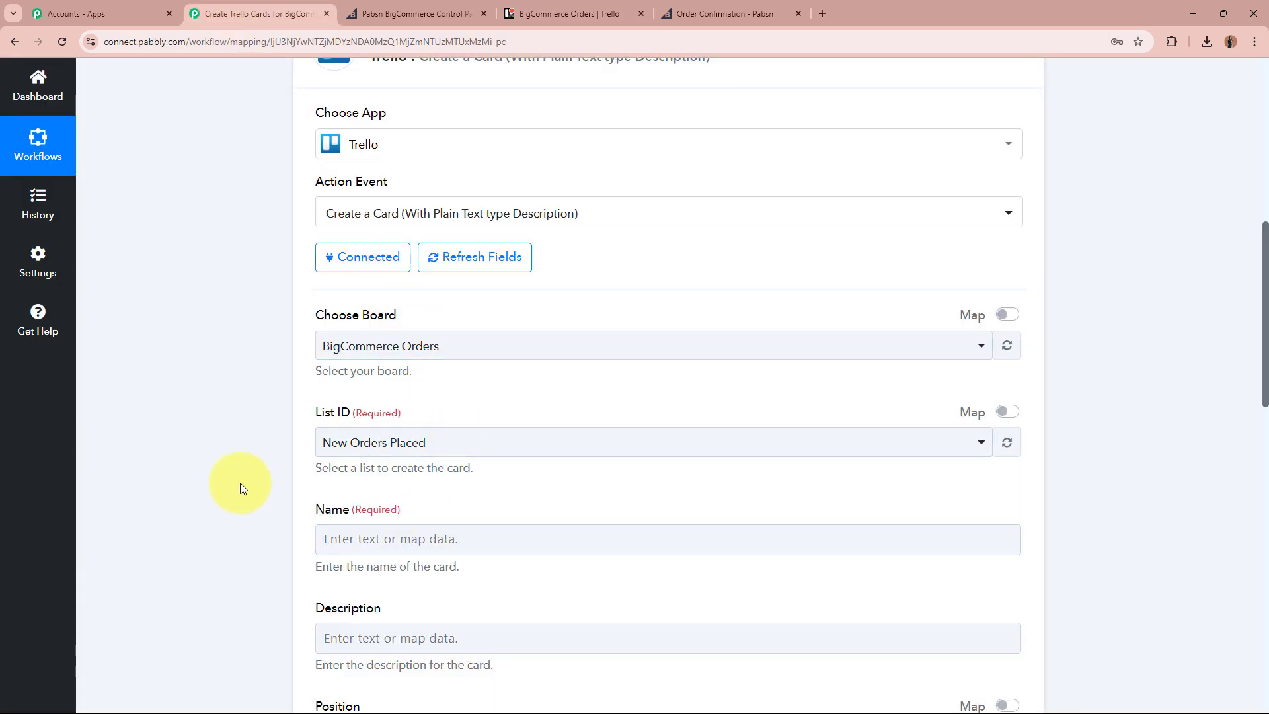
scroll(239, 482, down, 4)
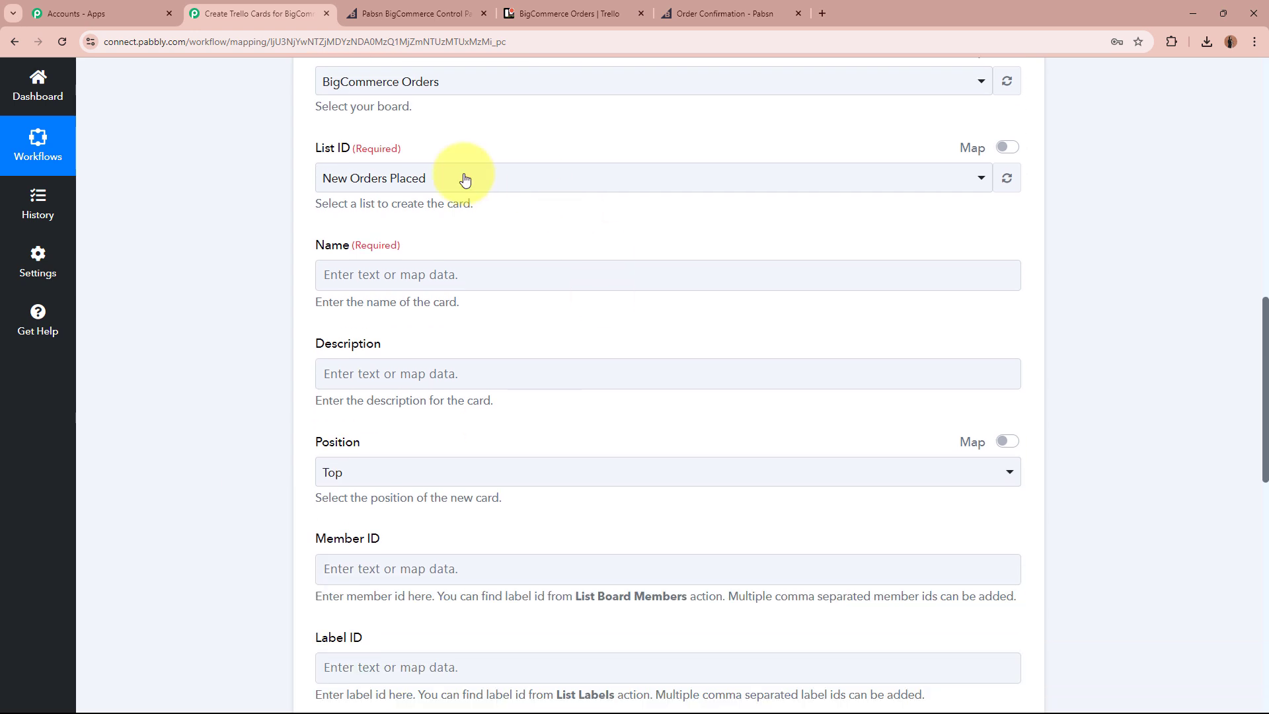
Build the card Name from the trigger's Data Id plus billing first and last names.
click(449, 274)
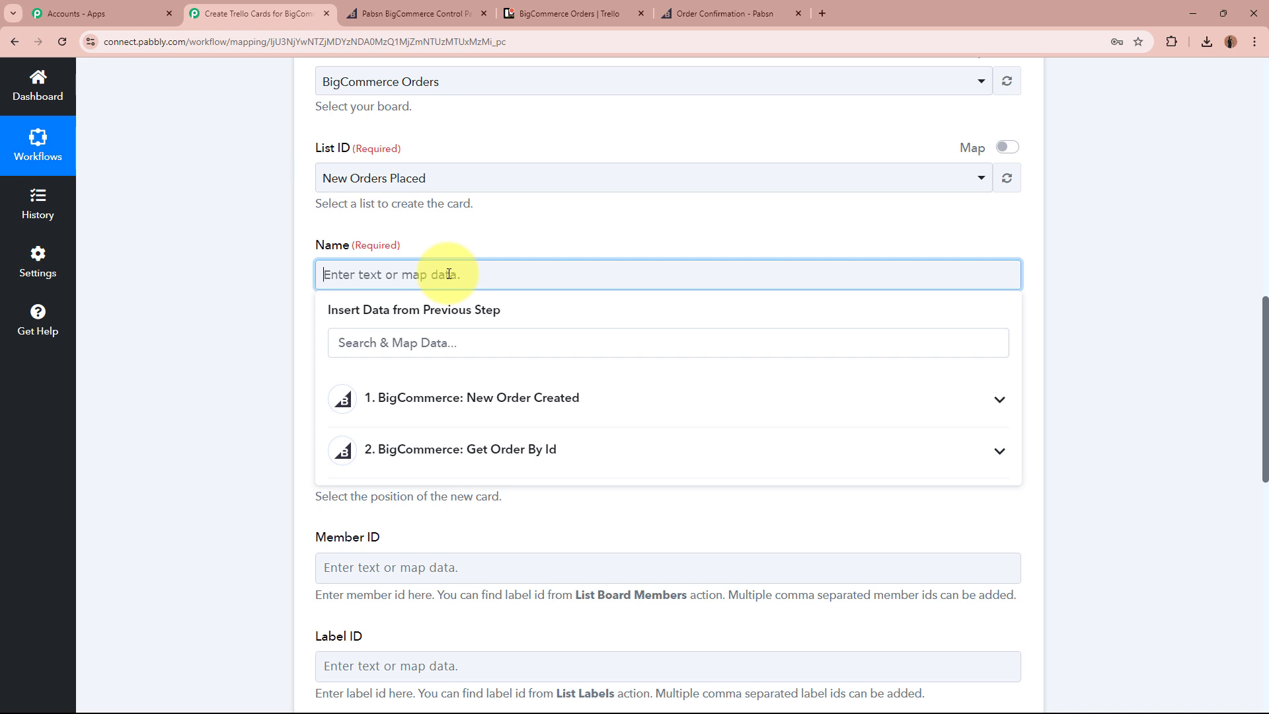
click(504, 399)
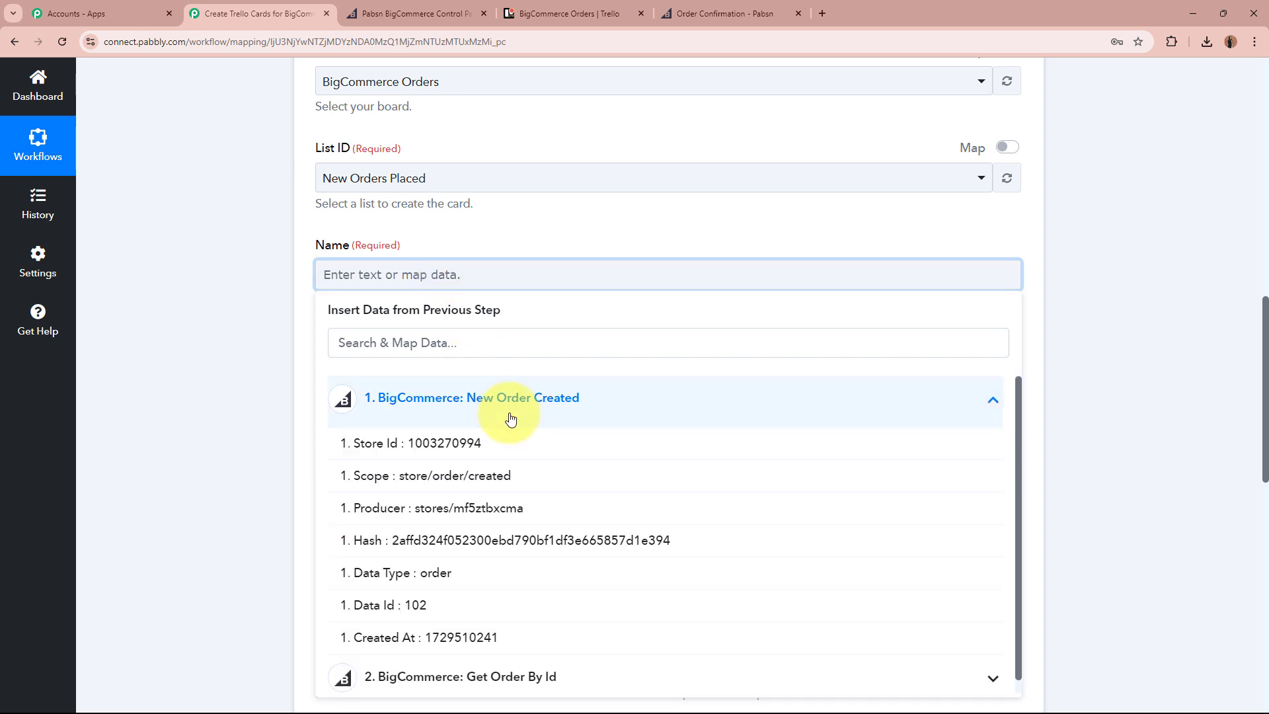
click(468, 606)
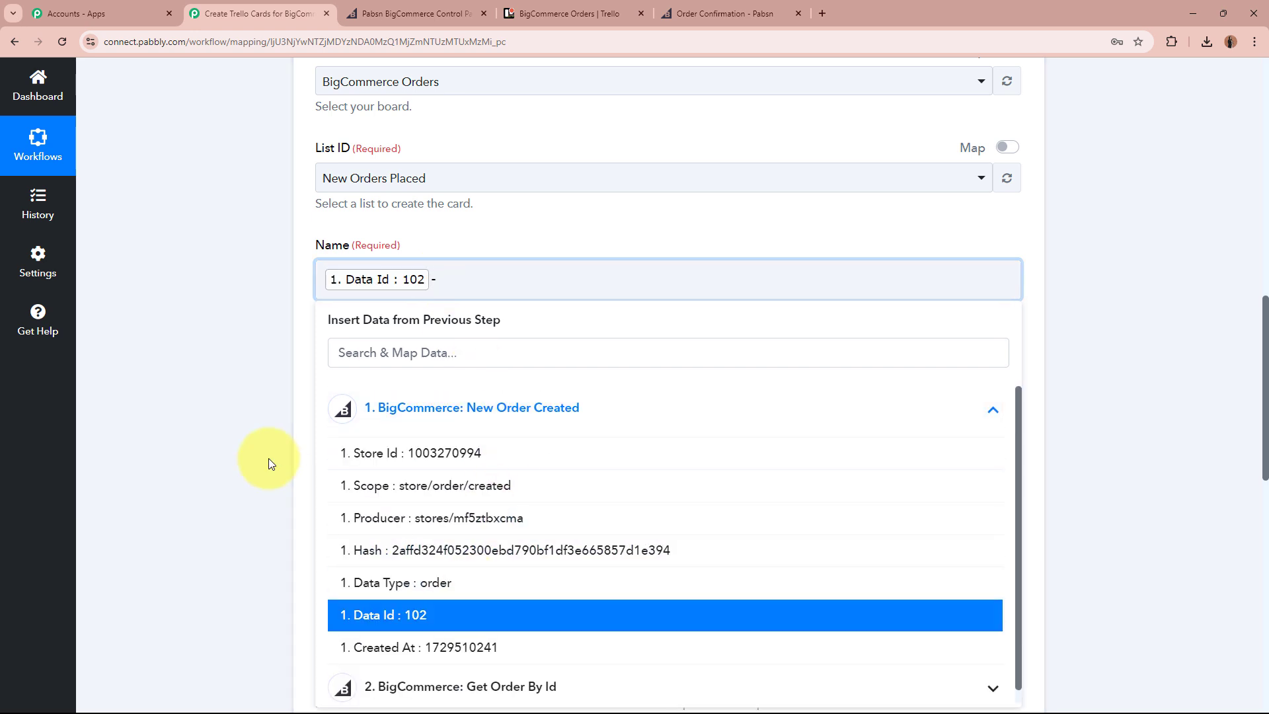
click(471, 408)
click(497, 461)
scroll(505, 567, down, 12)
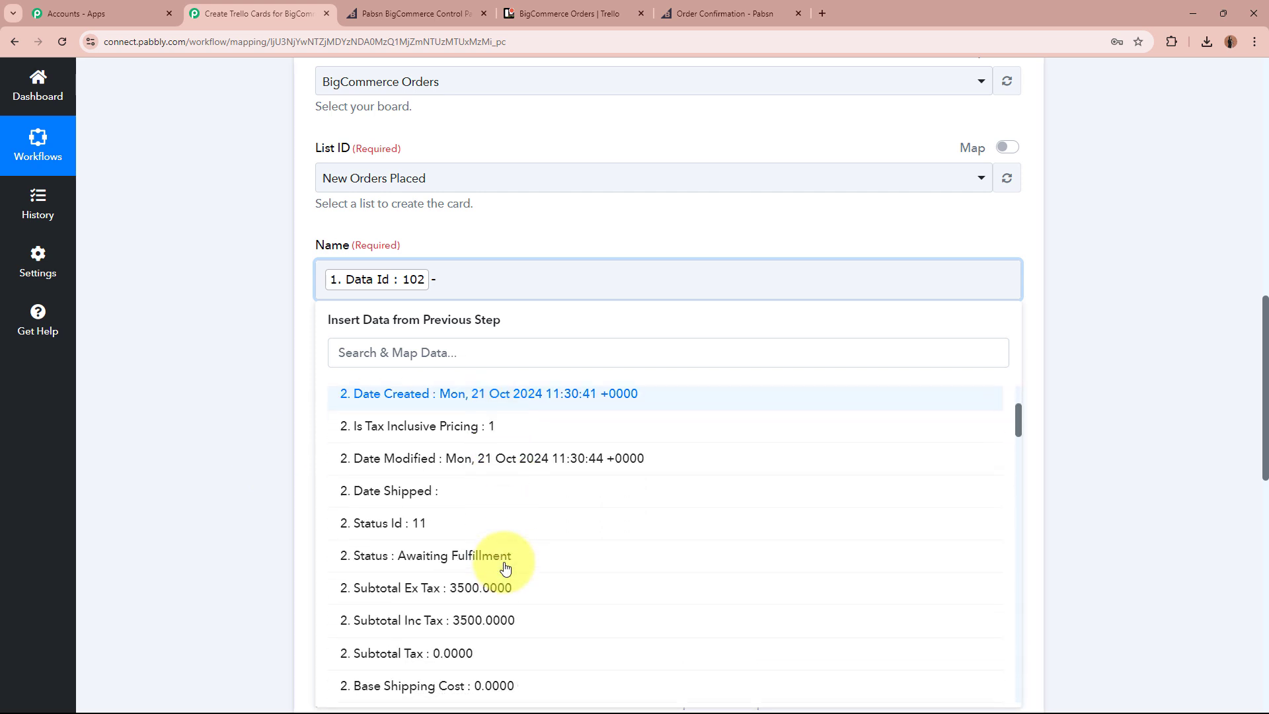
scroll(505, 567, down, 10)
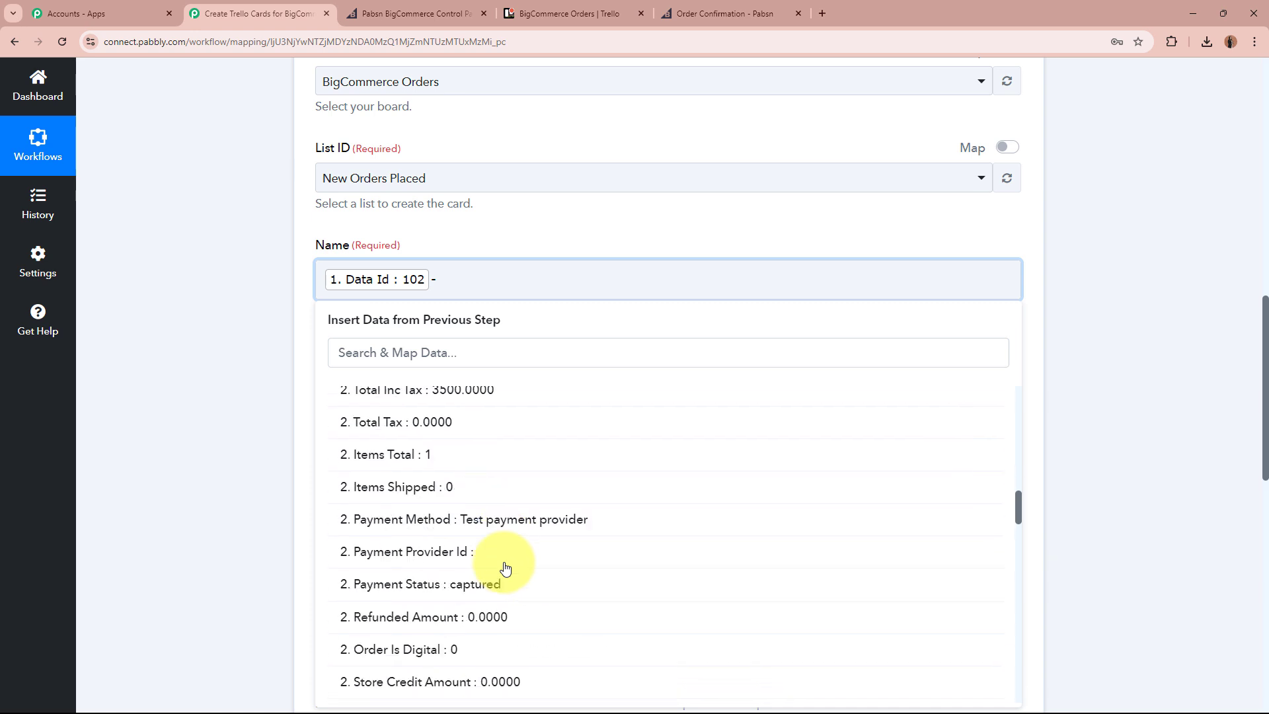
scroll(505, 567, down, 6)
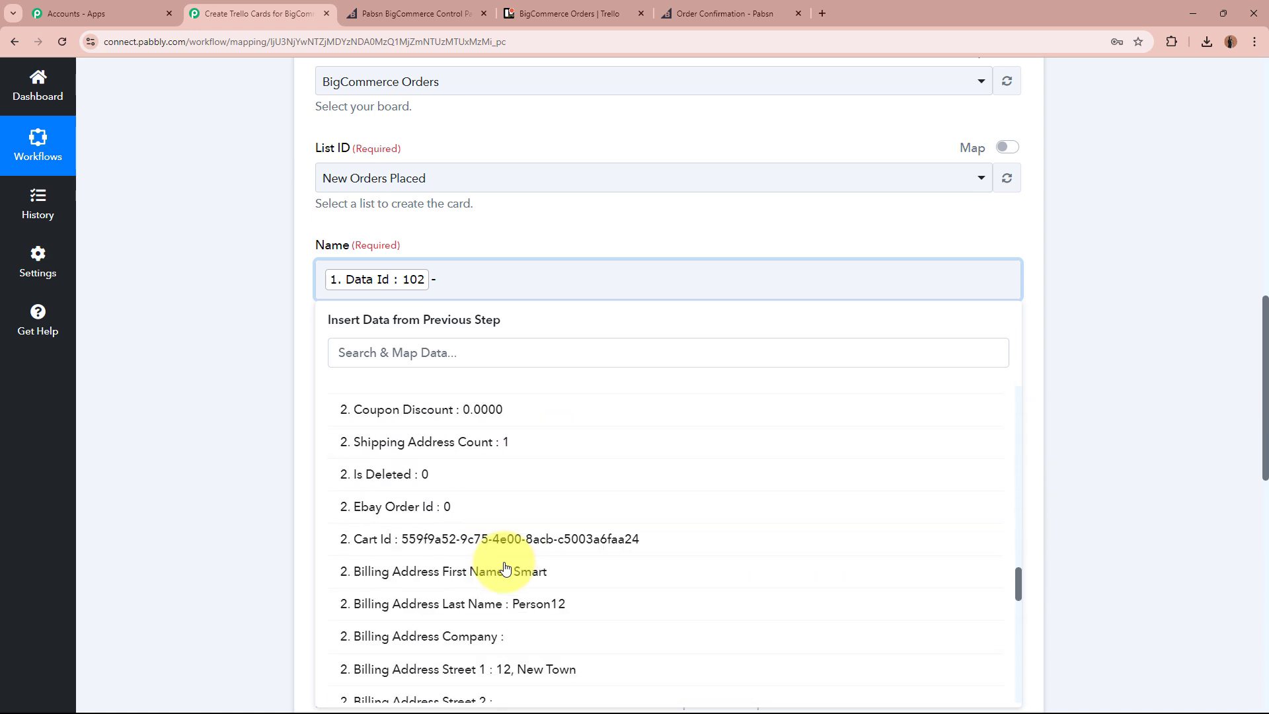
click(554, 440)
click(551, 484)
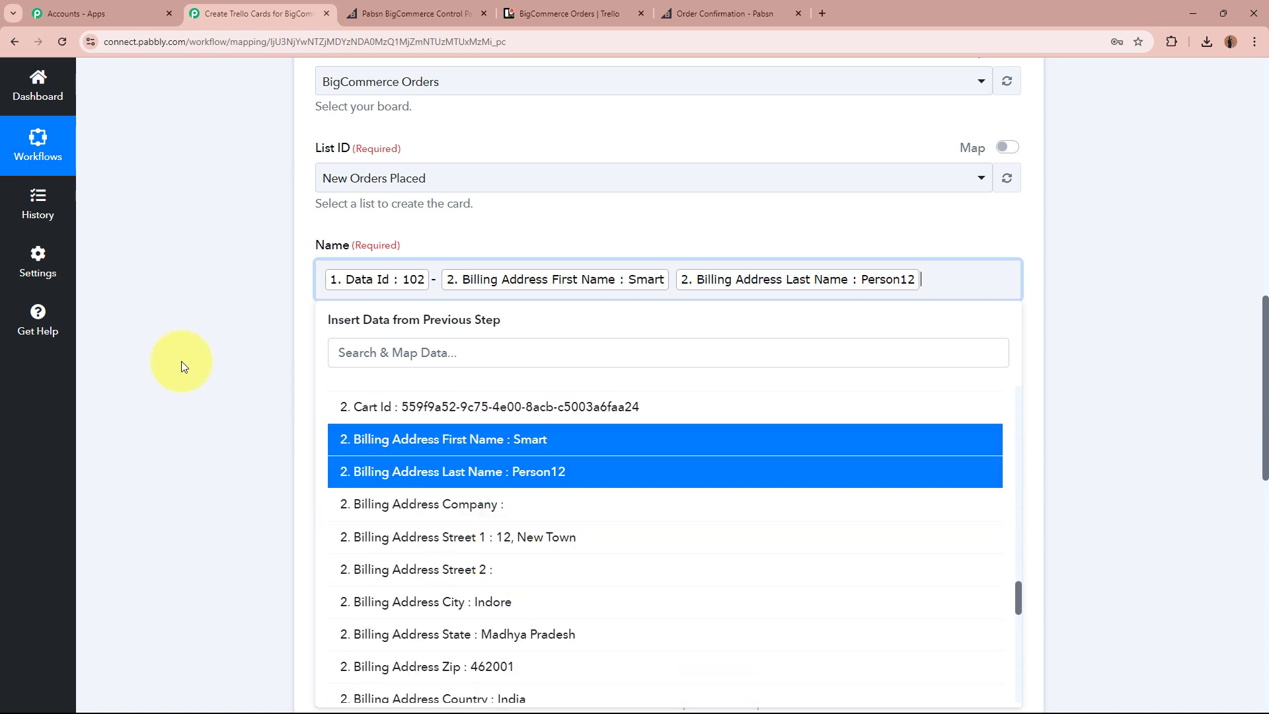
click(165, 339)
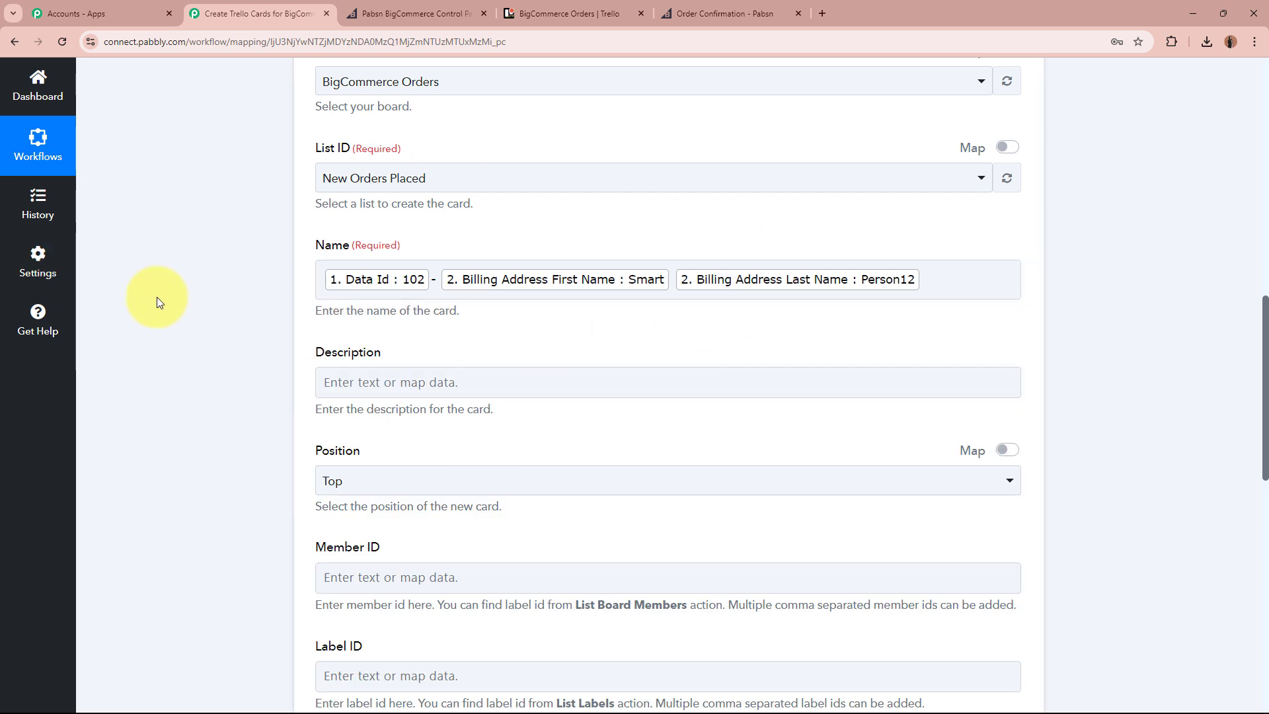
scroll(156, 296, down, 2)
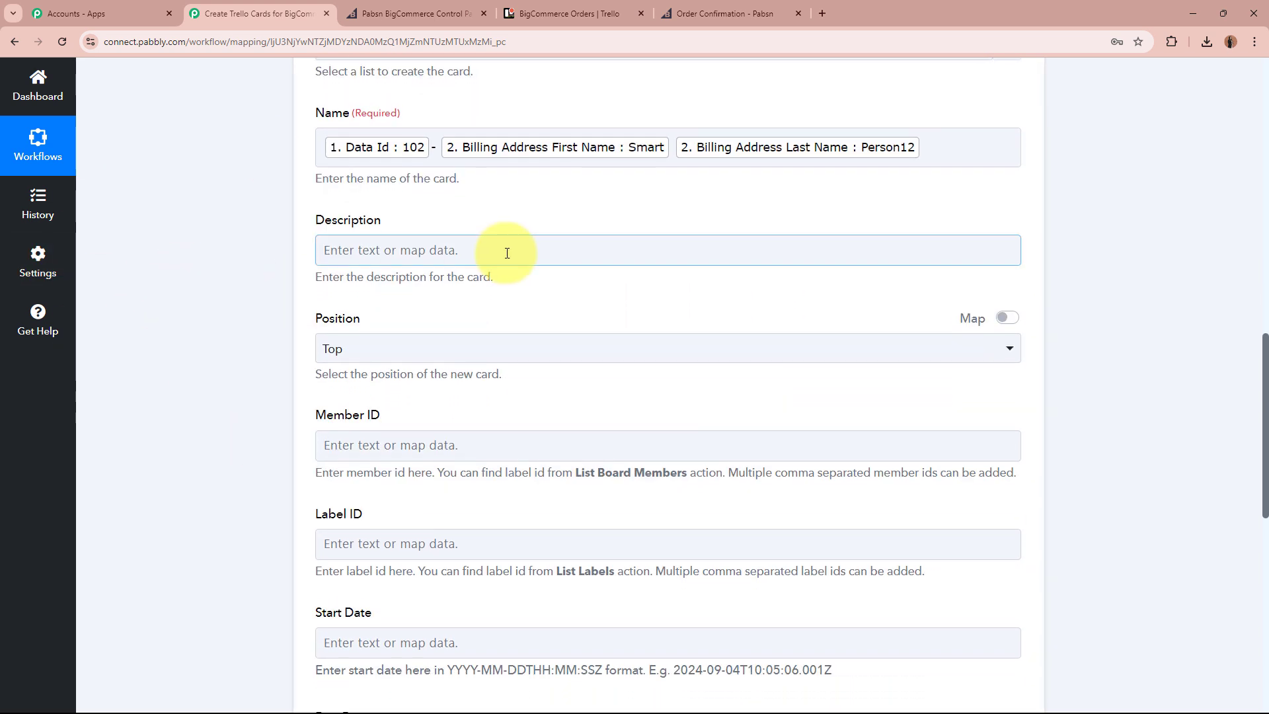
Begin the description with a Customer line holding the billing first and last names.
click(504, 249)
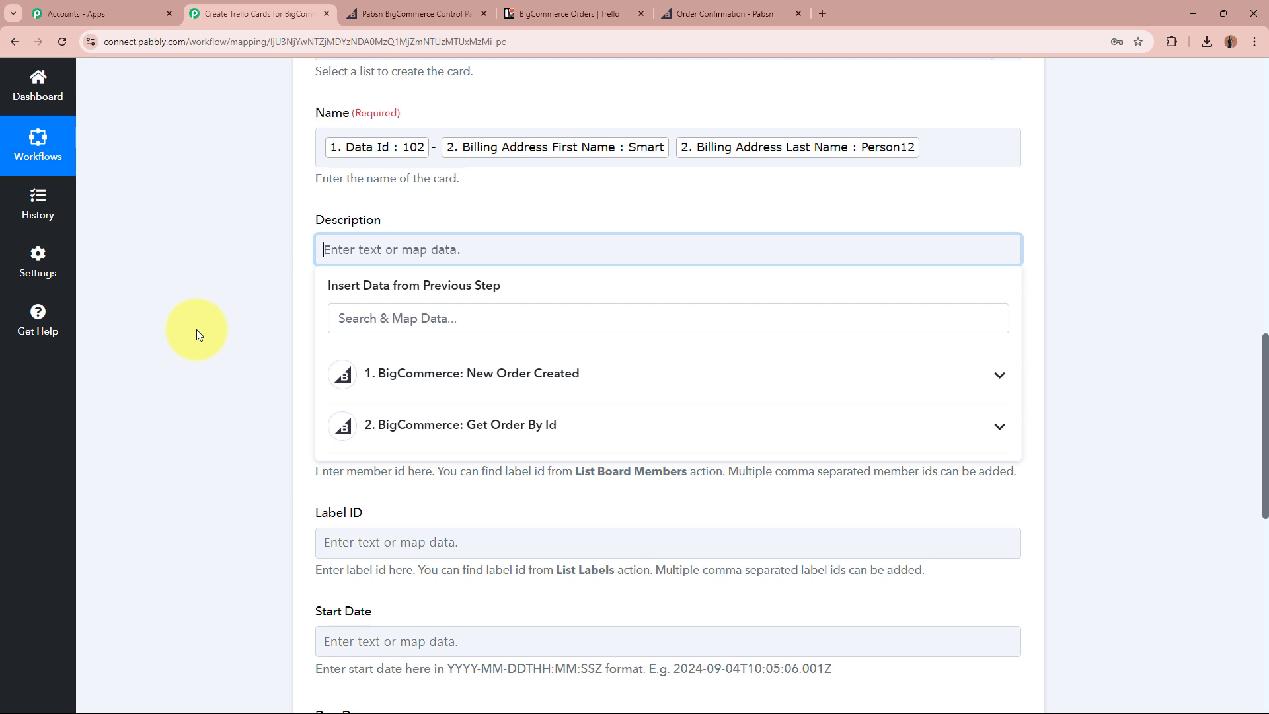
text(Customer name:)
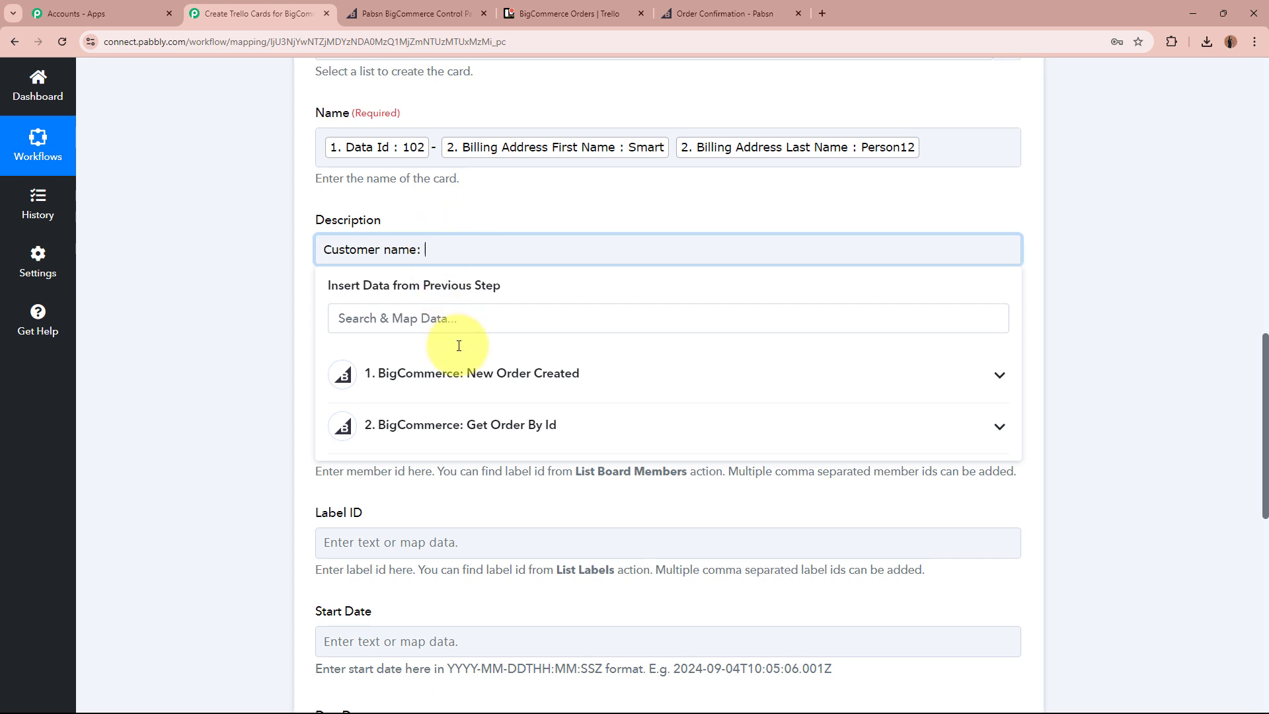
click(495, 425)
click(487, 319)
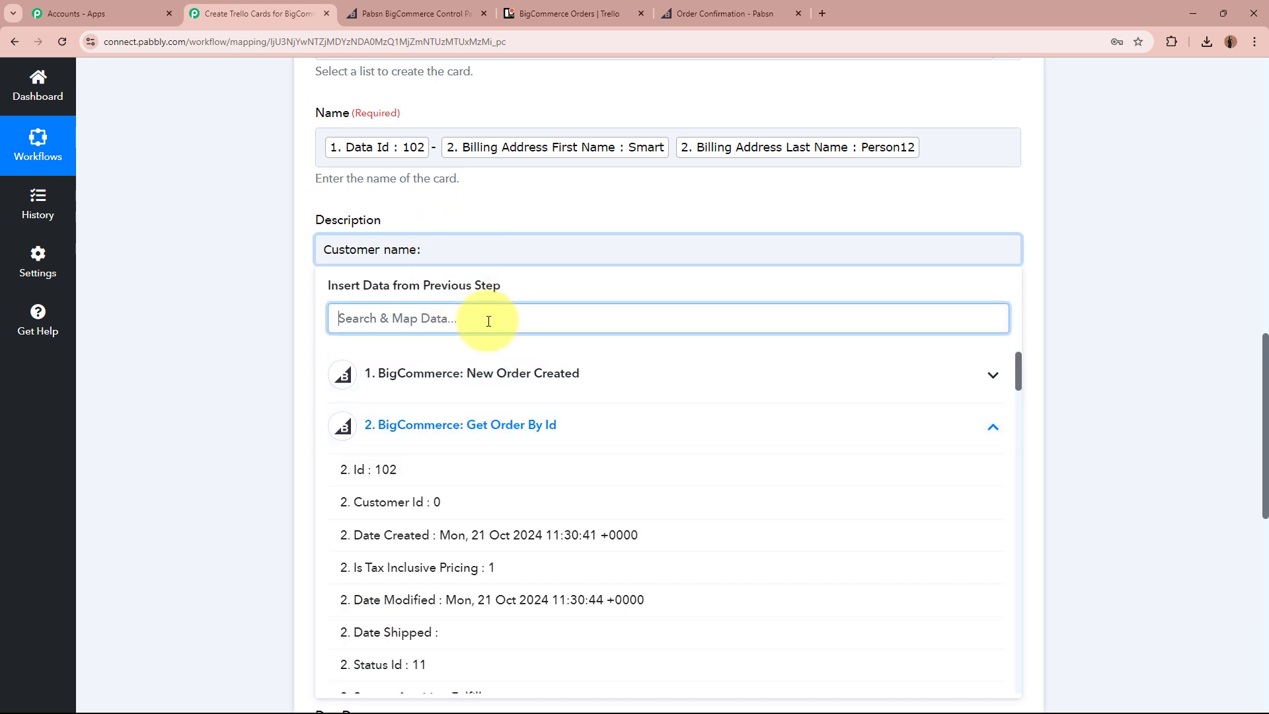
text(name)
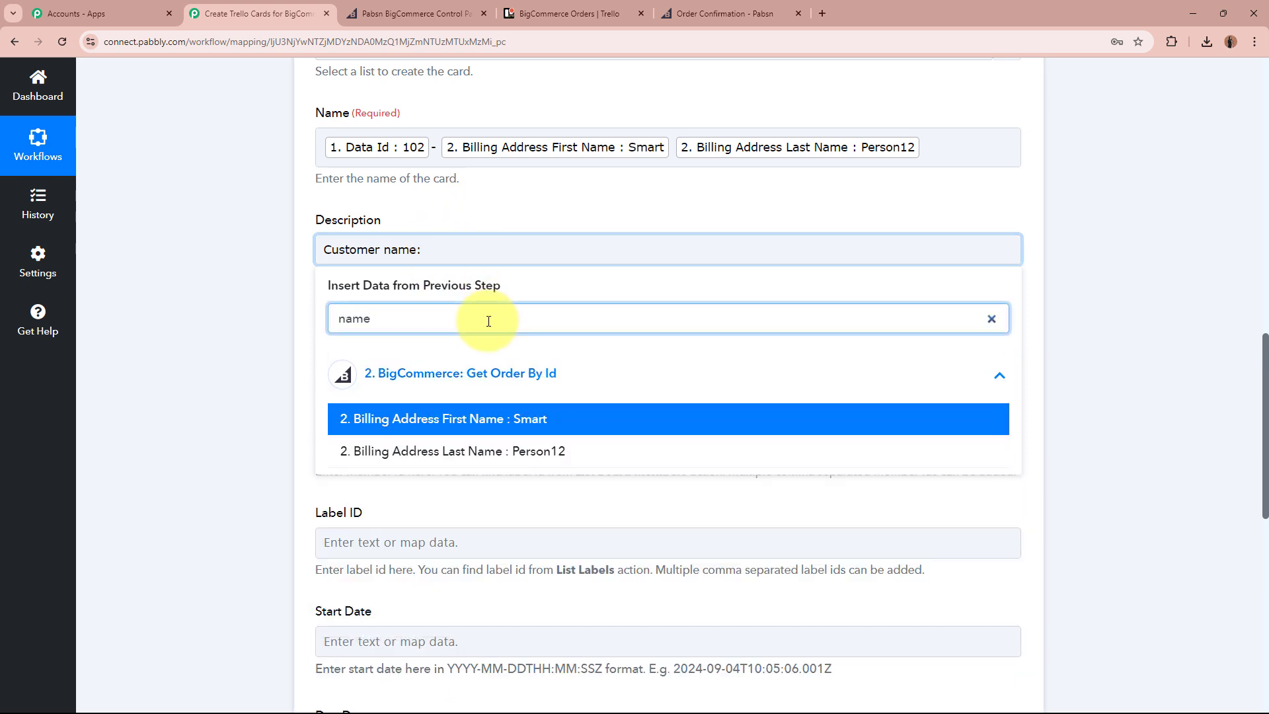
click(527, 418)
click(532, 459)
click(933, 259)
key(Return)
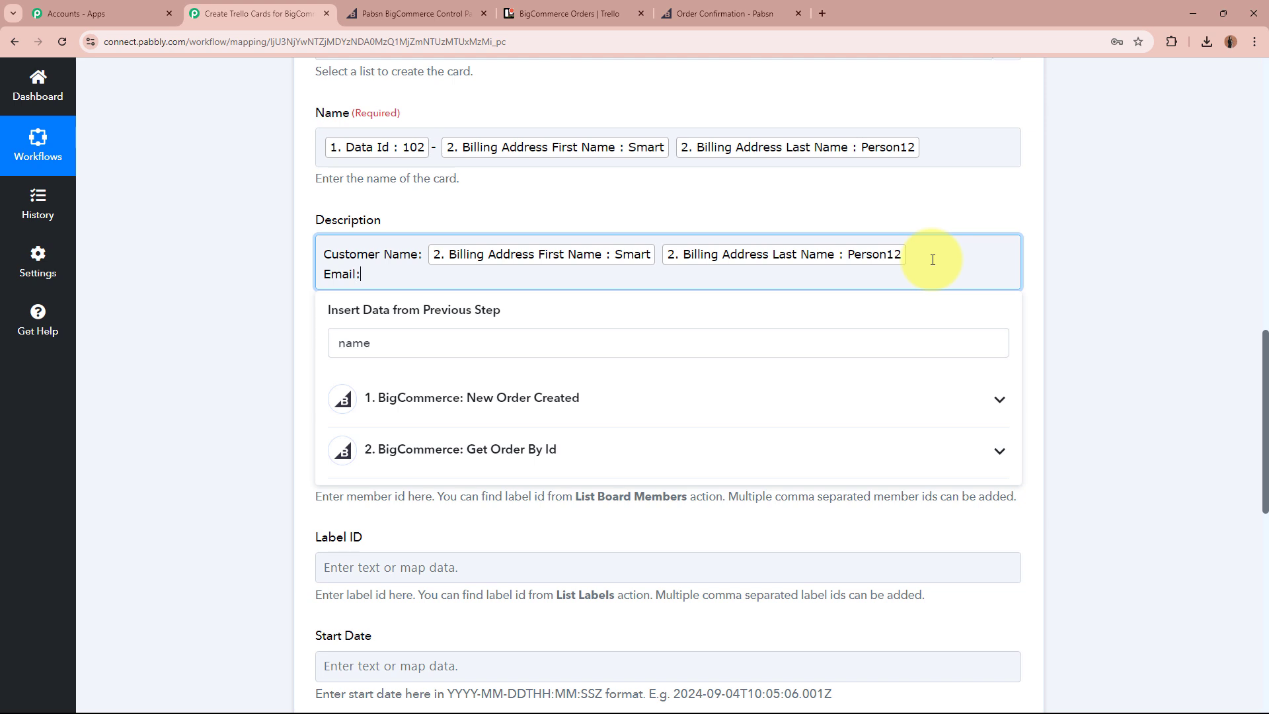
Add 'Email:' with the billing email and 'Phone Number:' with the billing phone.
drag(419, 343, 228, 346)
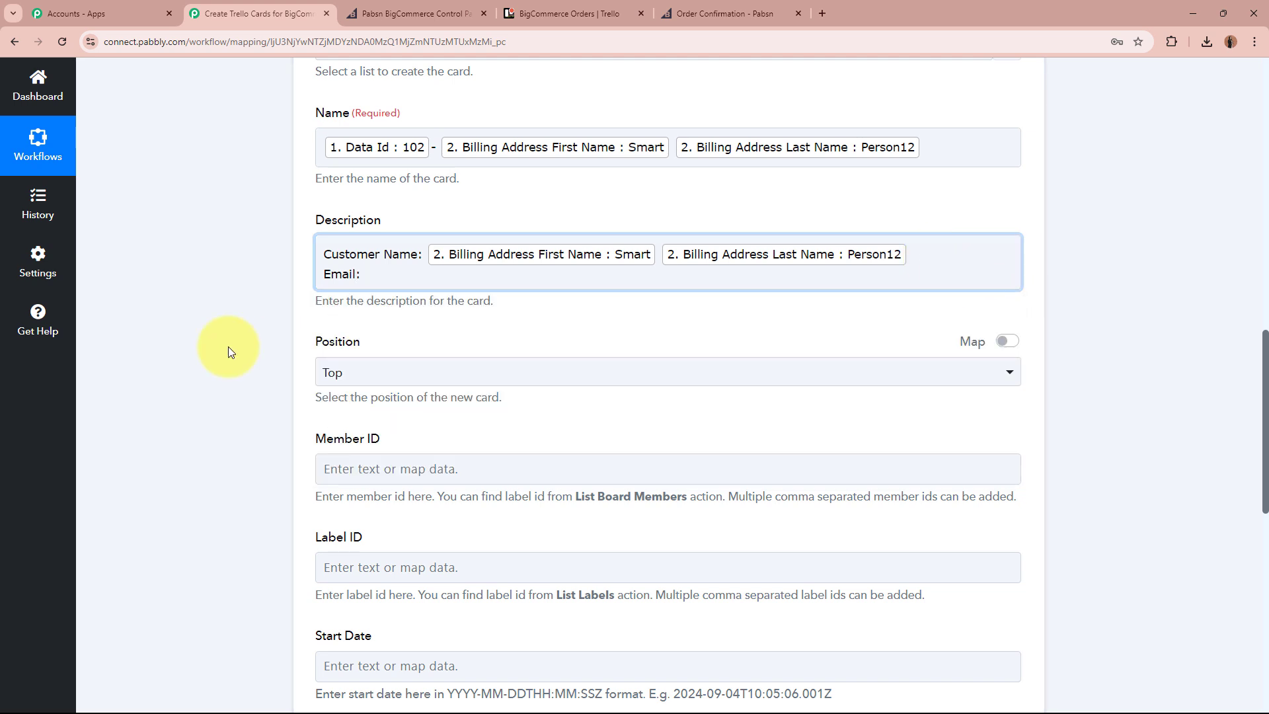
click(383, 273)
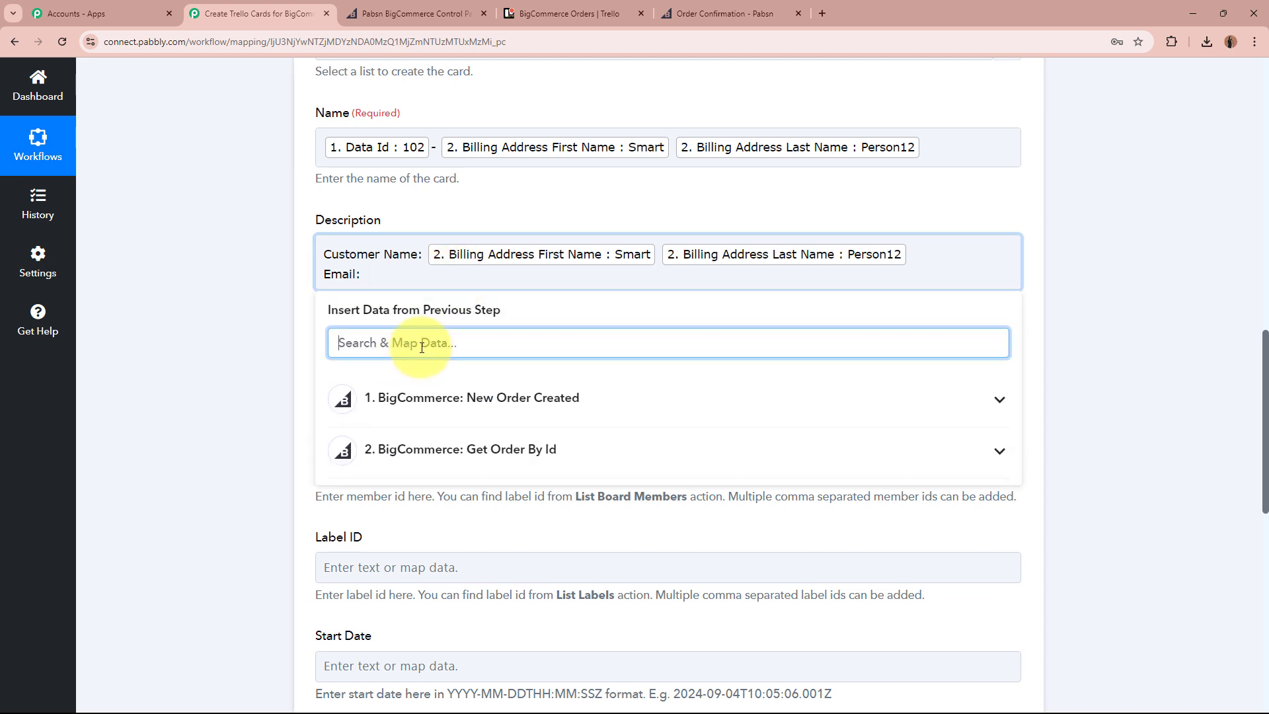
text(email)
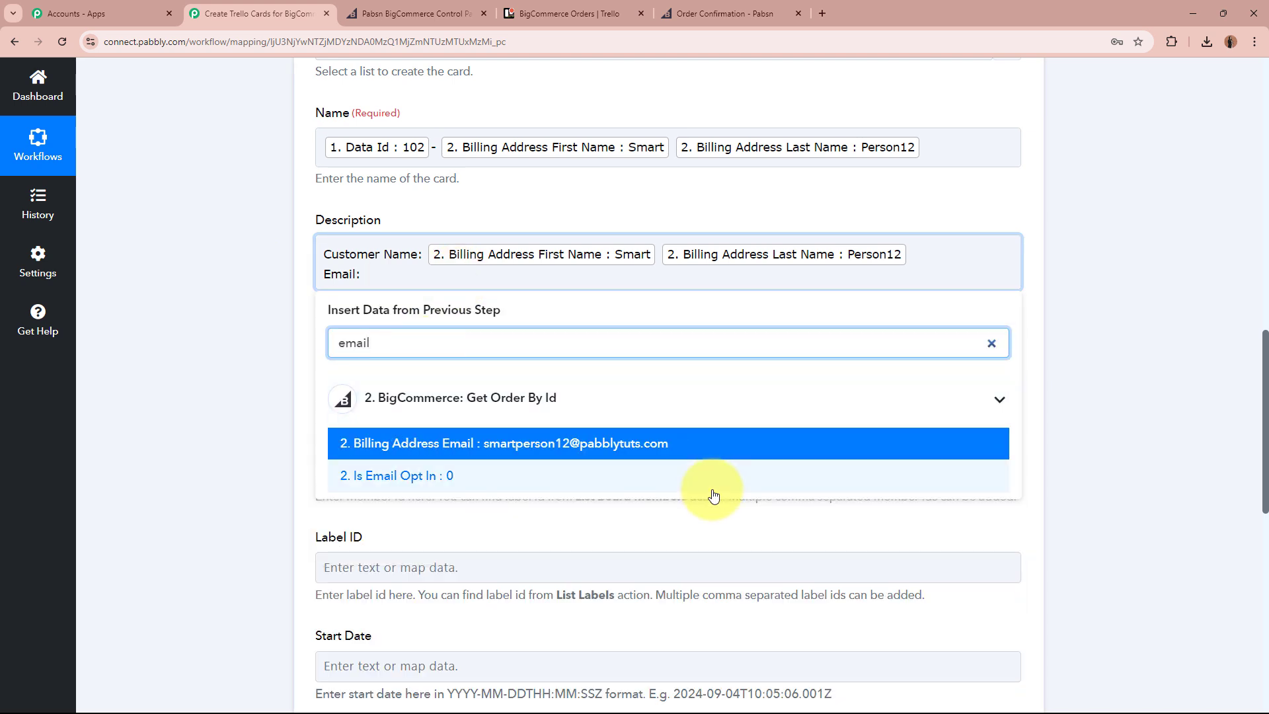
click(696, 443)
key(Return)
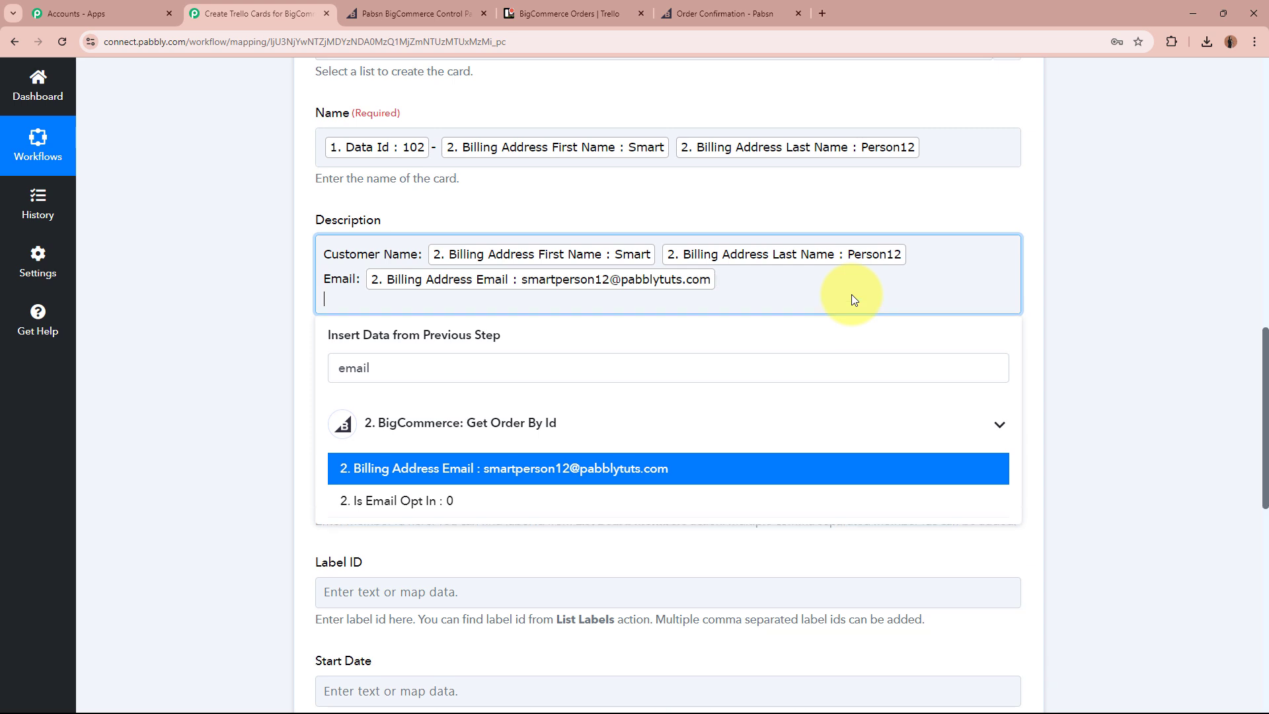
text(Phone Number:)
double_click(338, 367)
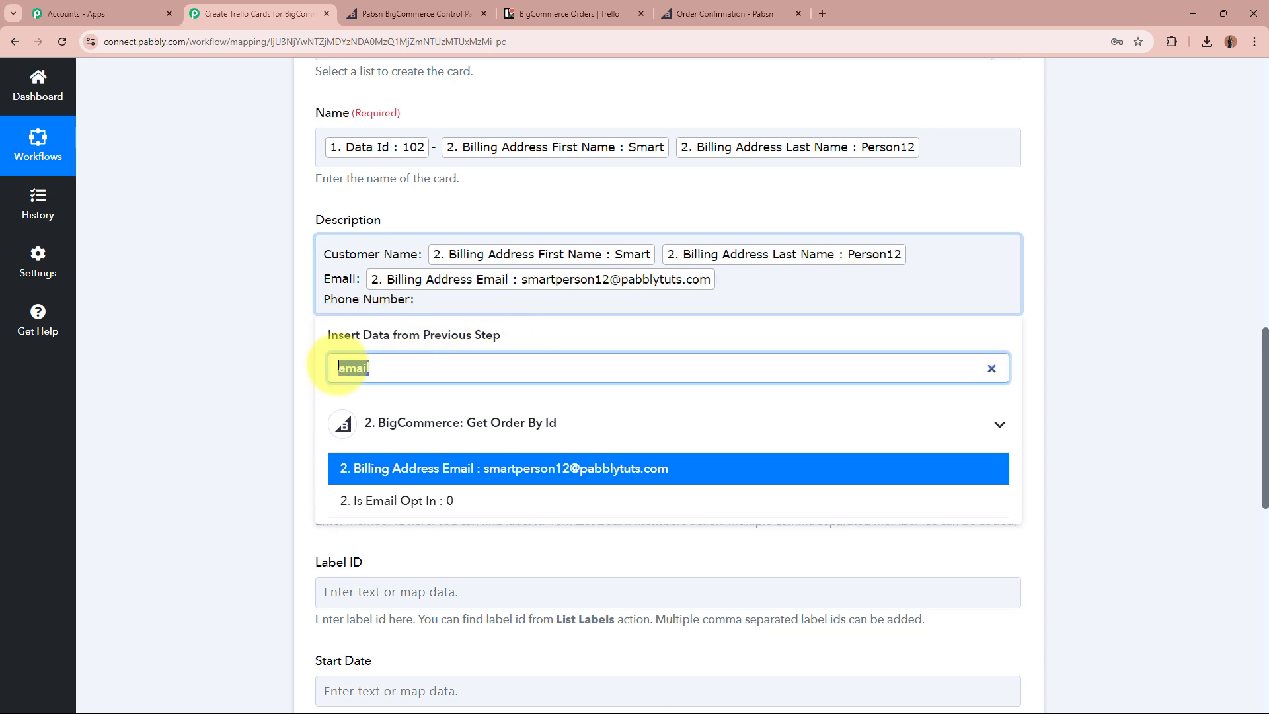
drag(338, 366, 351, 365)
text(Phone)
click(472, 468)
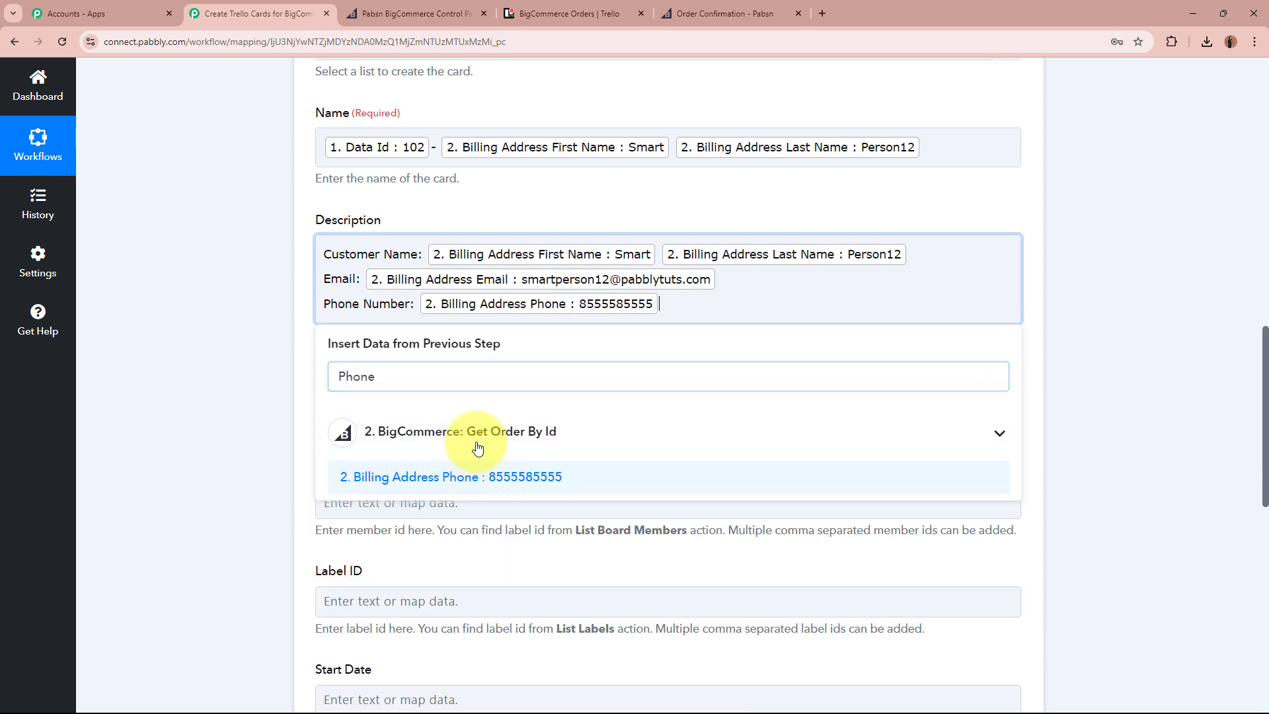
key(Return)
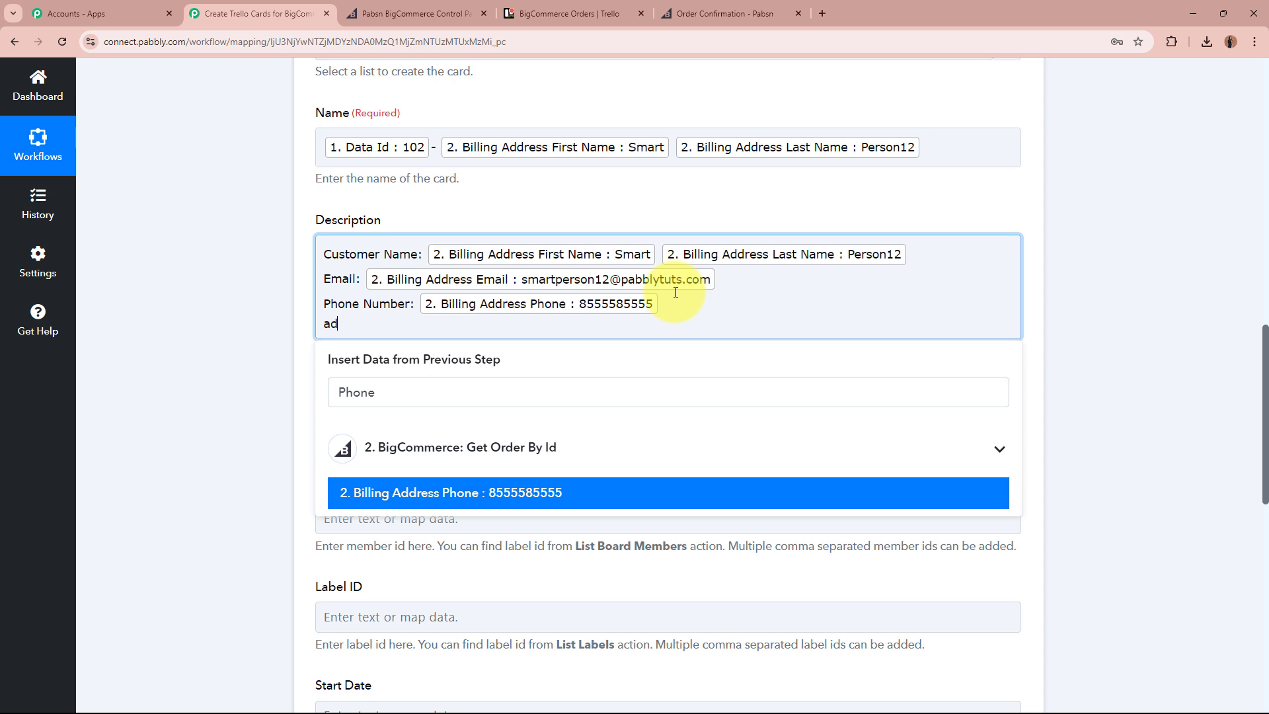
Add an Address line with billing street, city, state, country and zip.
text(addr)
text(e)
drag(378, 392, 337, 394)
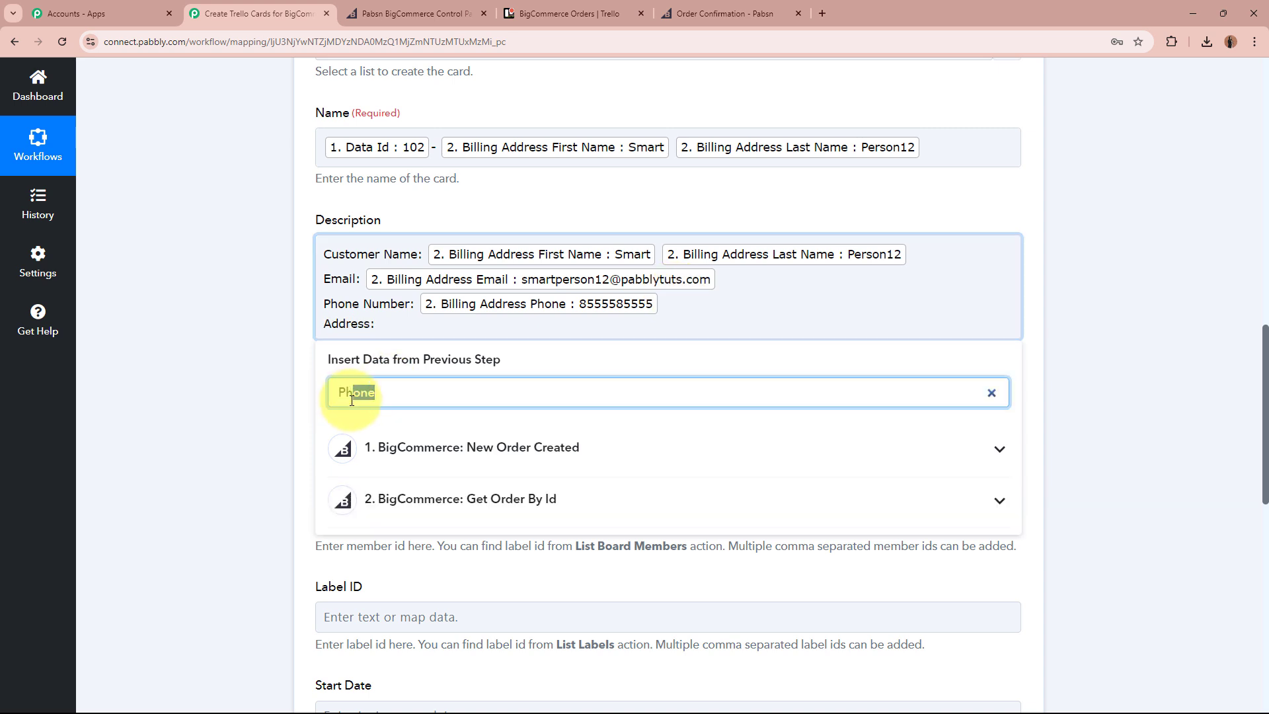
key(BackSpace)
text(Address)
scroll(518, 558, down, 2)
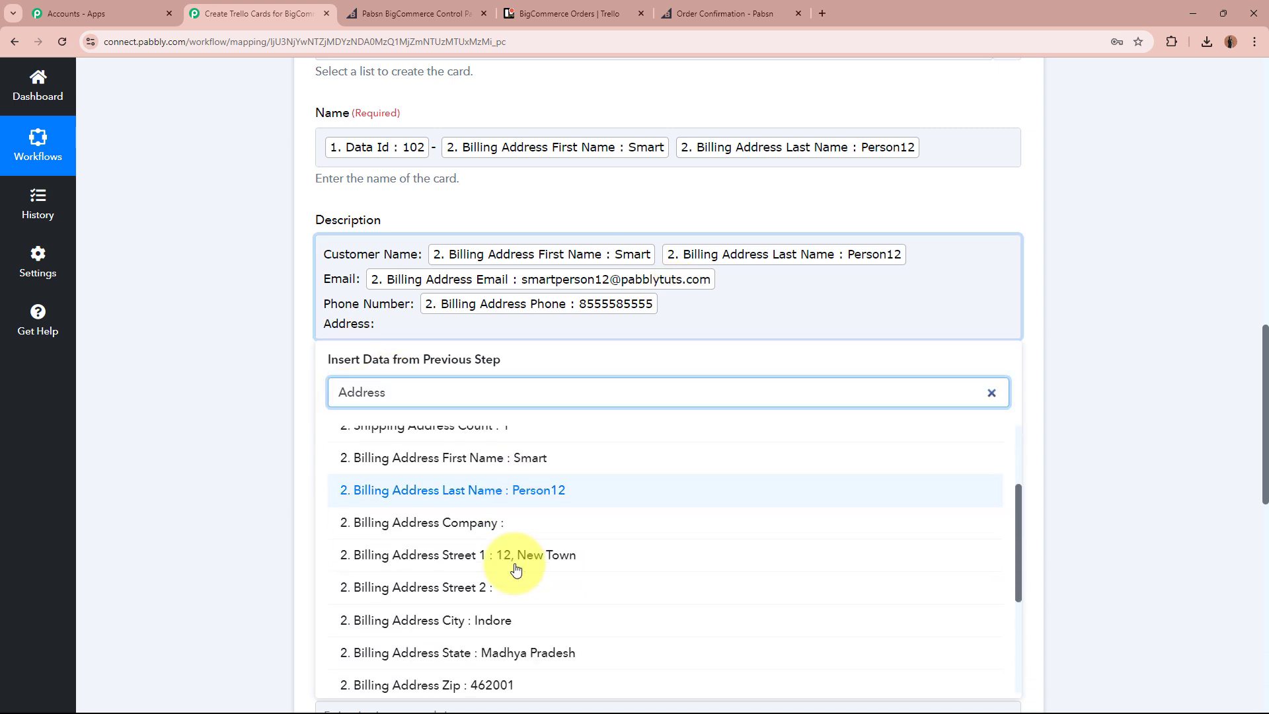
click(515, 556)
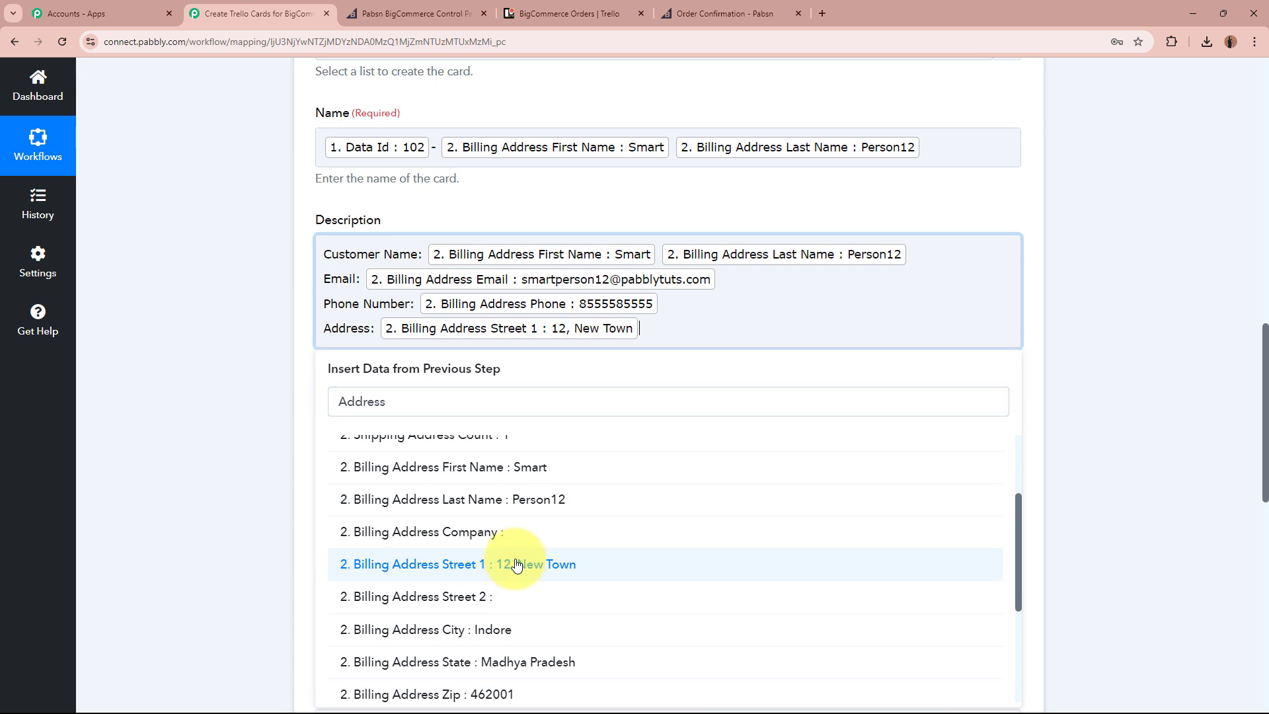
click(554, 628)
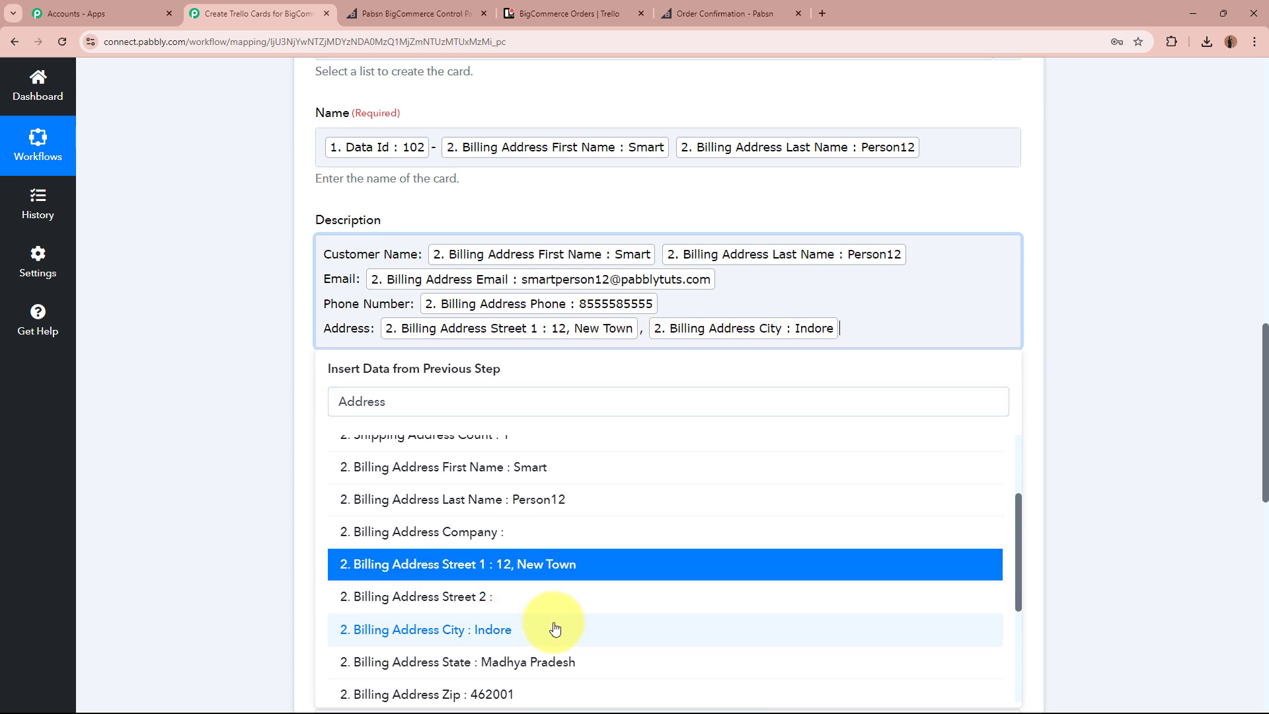
click(578, 666)
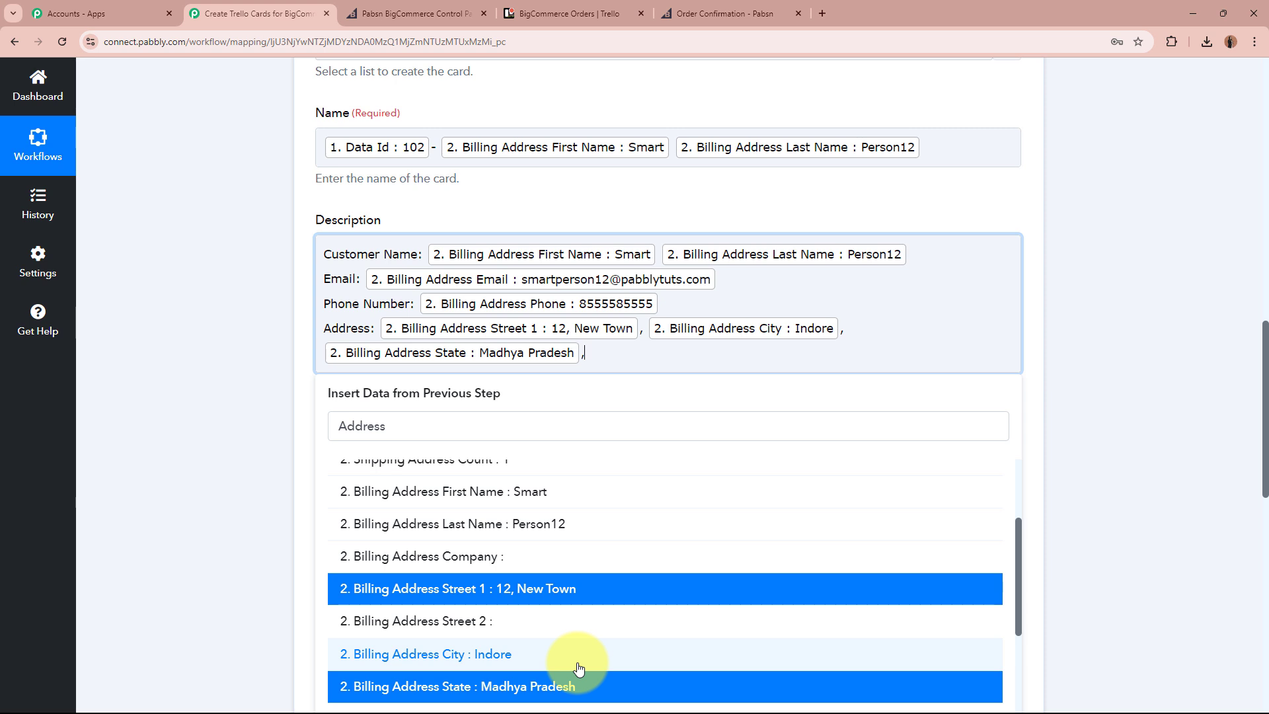
scroll(579, 666, down, 2)
click(560, 621)
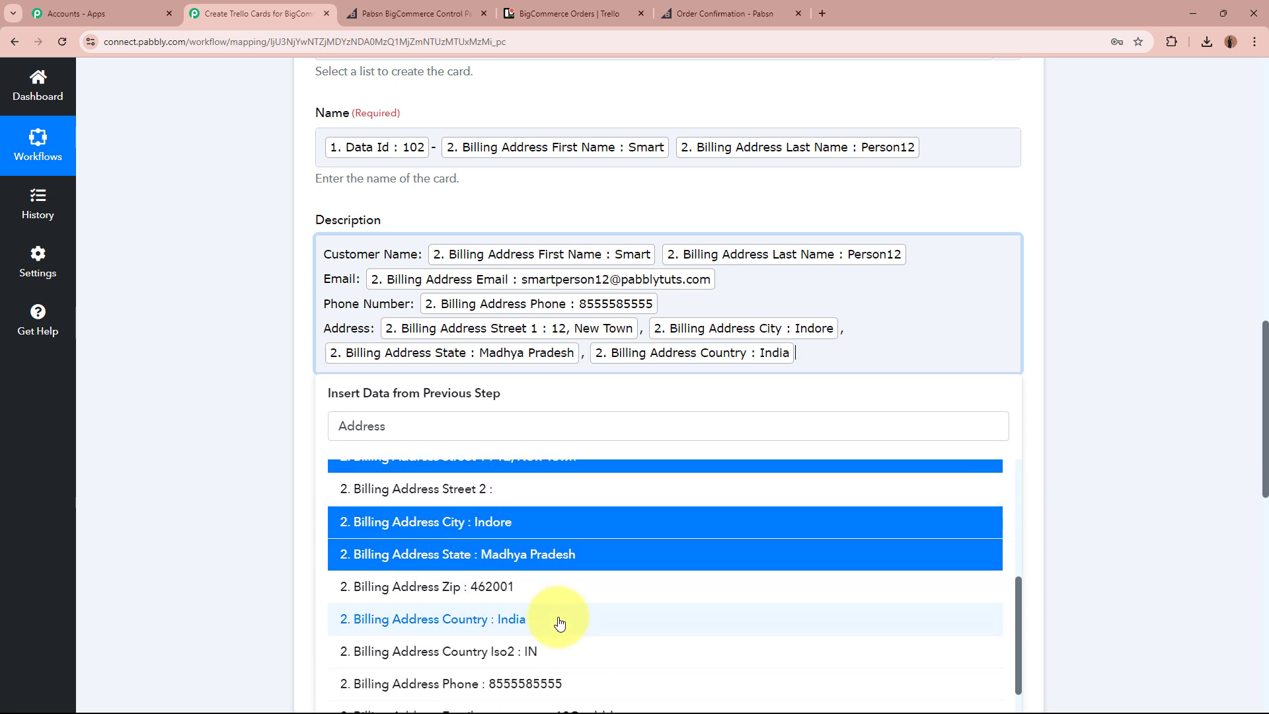
click(582, 590)
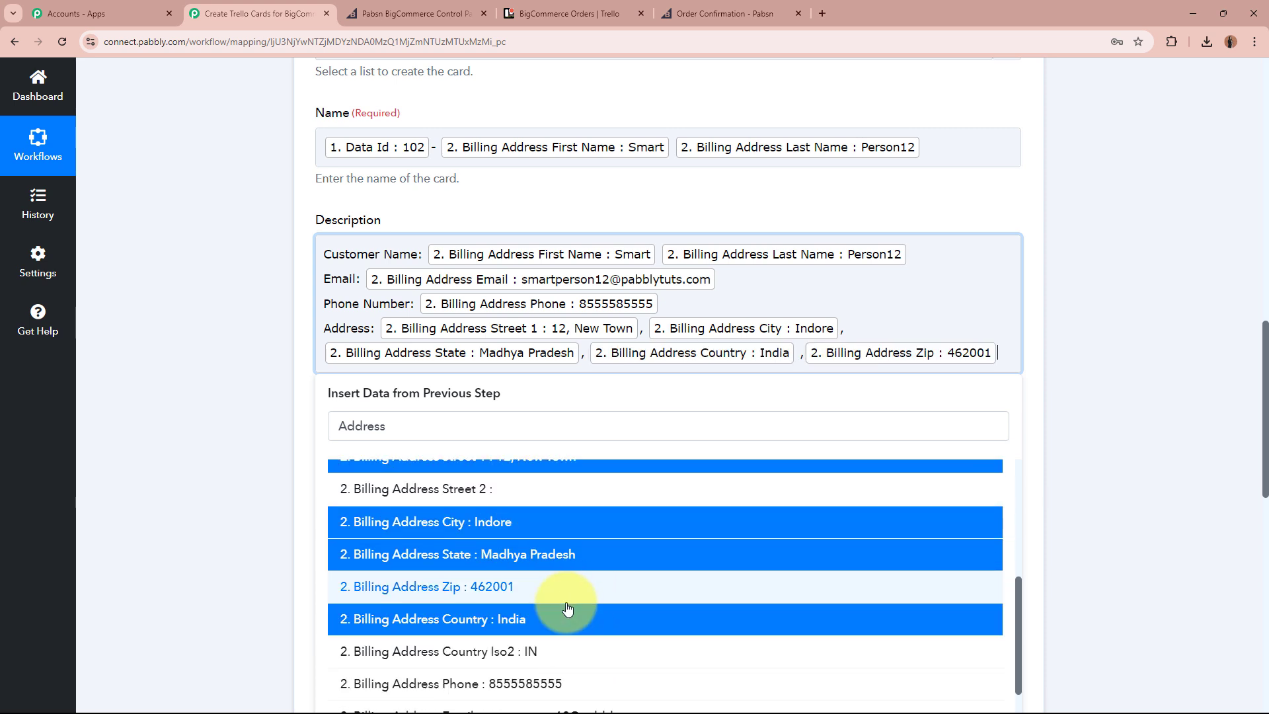
click(235, 463)
click(1003, 353)
Add an 'Amount: Rs' line mapped to Total Inc Tax, ending with '/-'.
key(Return)
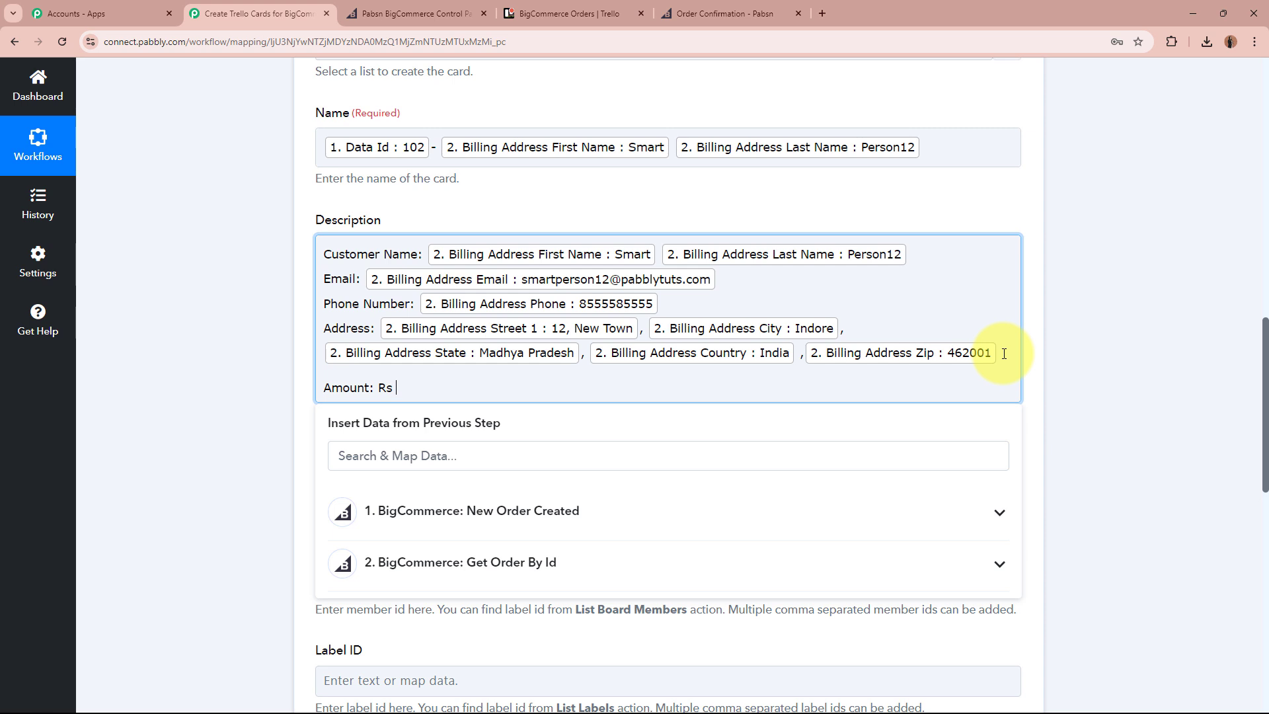
click(770, 449)
text(TOTAL)
scroll(496, 597, down, 2)
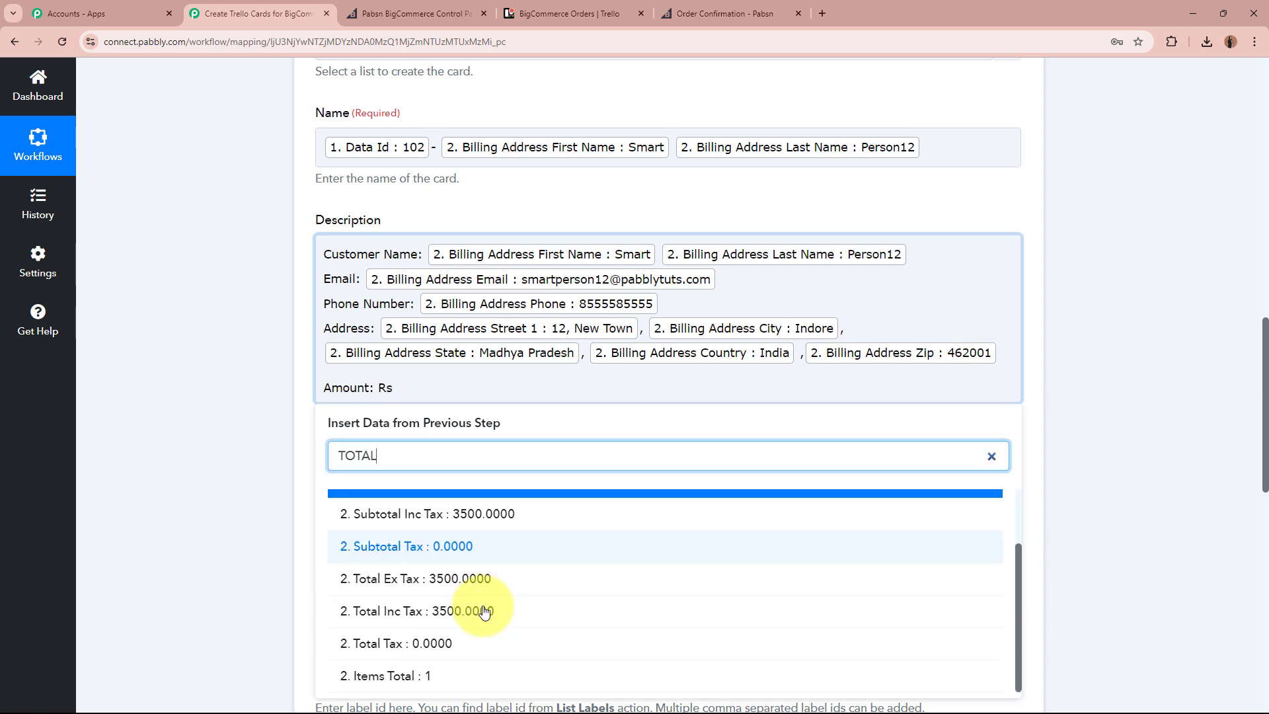
click(496, 610)
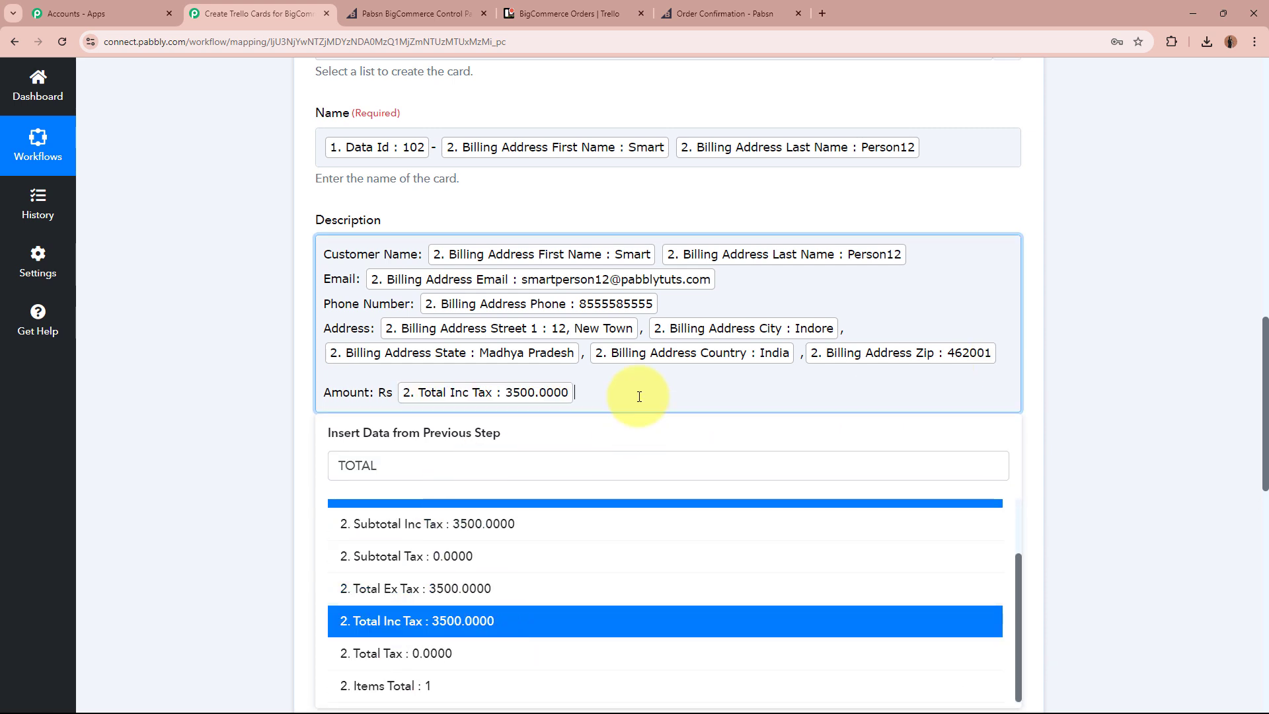
text(/-)
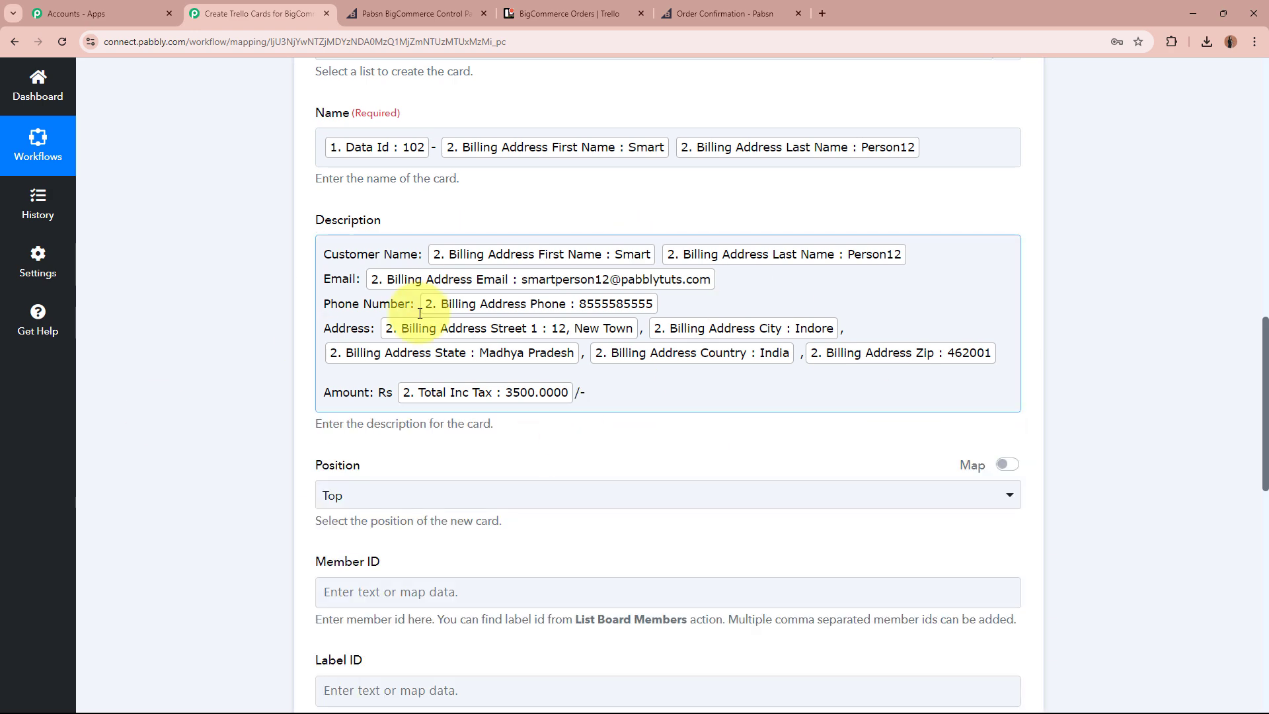
click(225, 421)
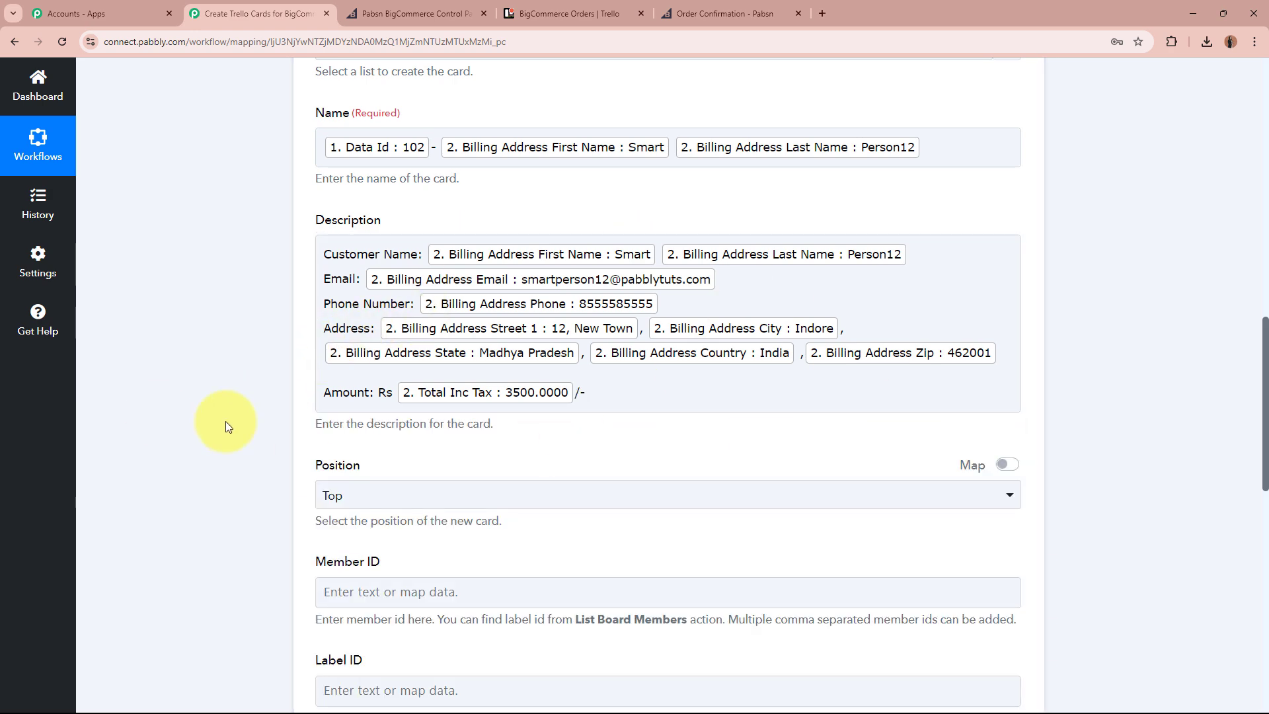
Save the Trello Create a Card step and send a test request.
scroll(225, 422, down, 10)
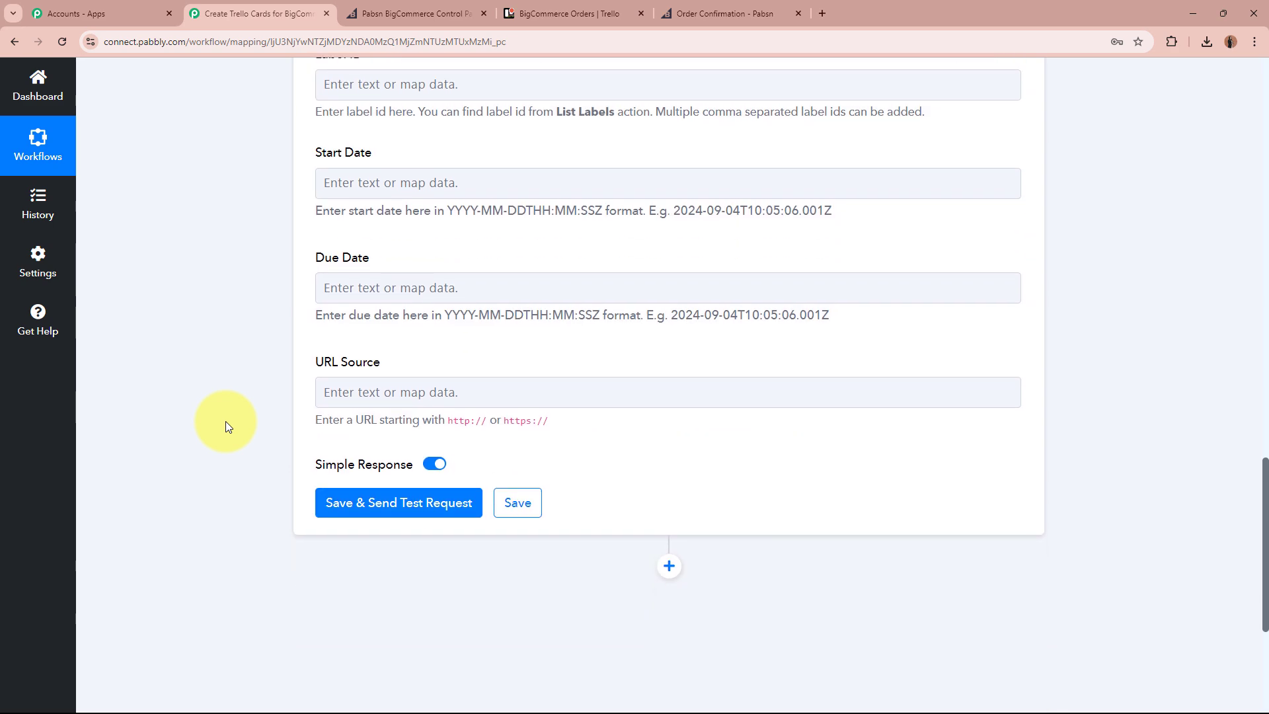
scroll(251, 407, up, 5)
scroll(251, 407, down, 2)
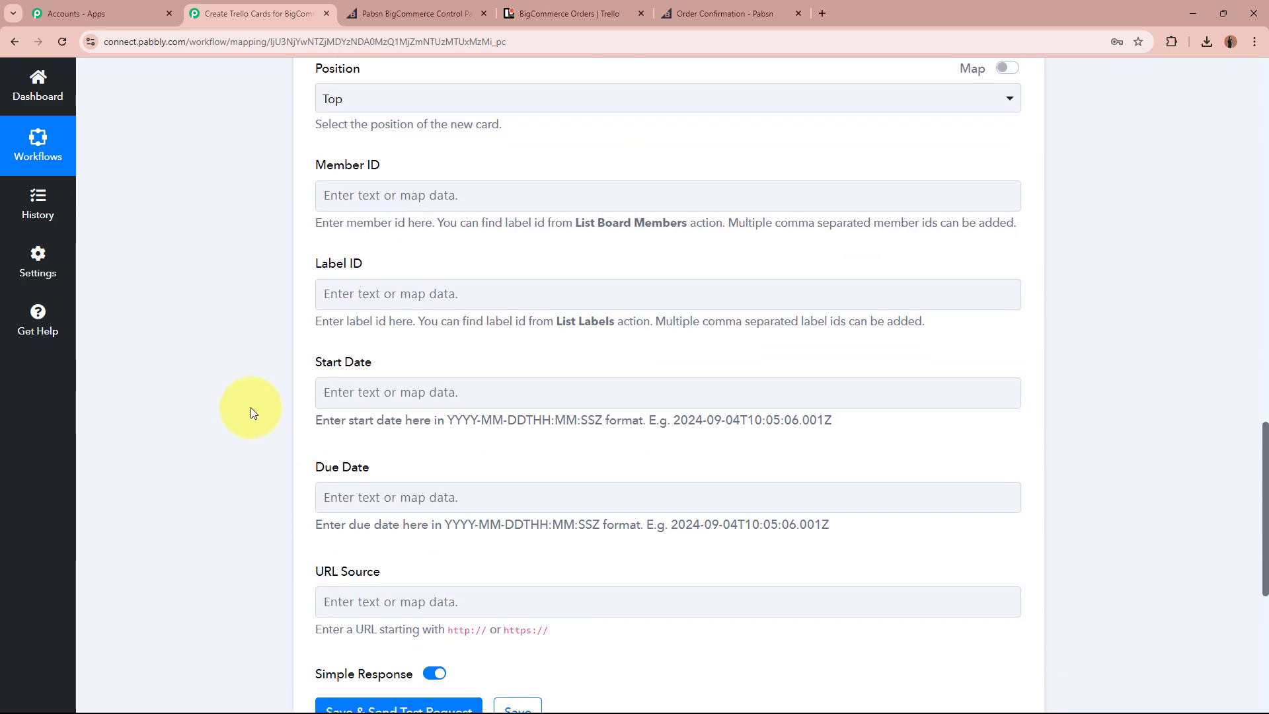
scroll(251, 407, down, 2)
click(368, 449)
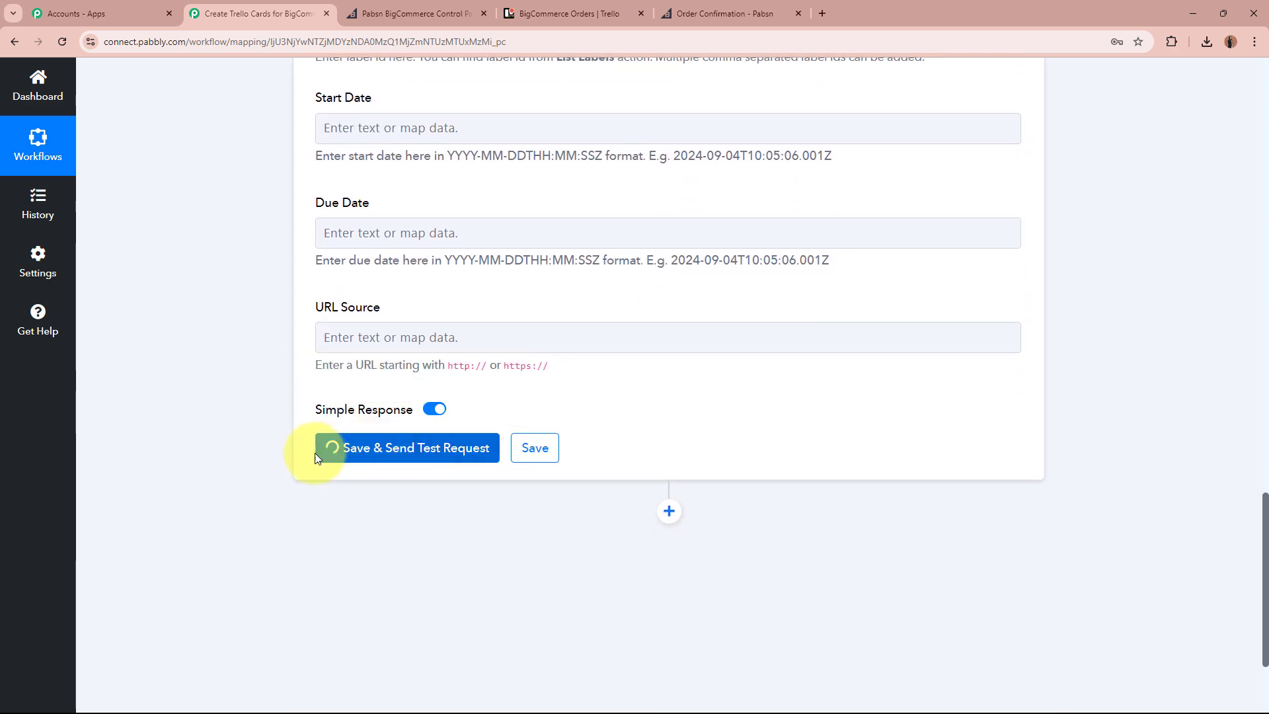
Review the Response Received table and highlight the new card's Id value.
scroll(206, 454, down, 1)
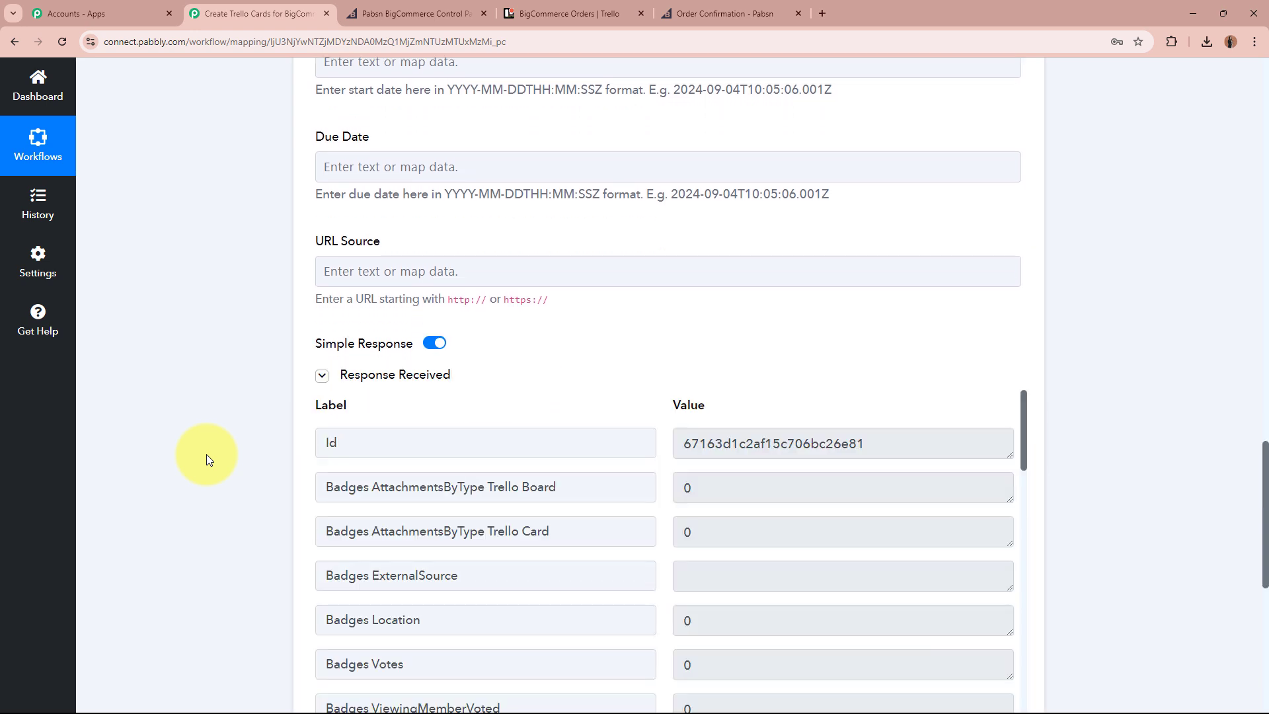
scroll(206, 454, down, 3)
scroll(206, 453, down, 1)
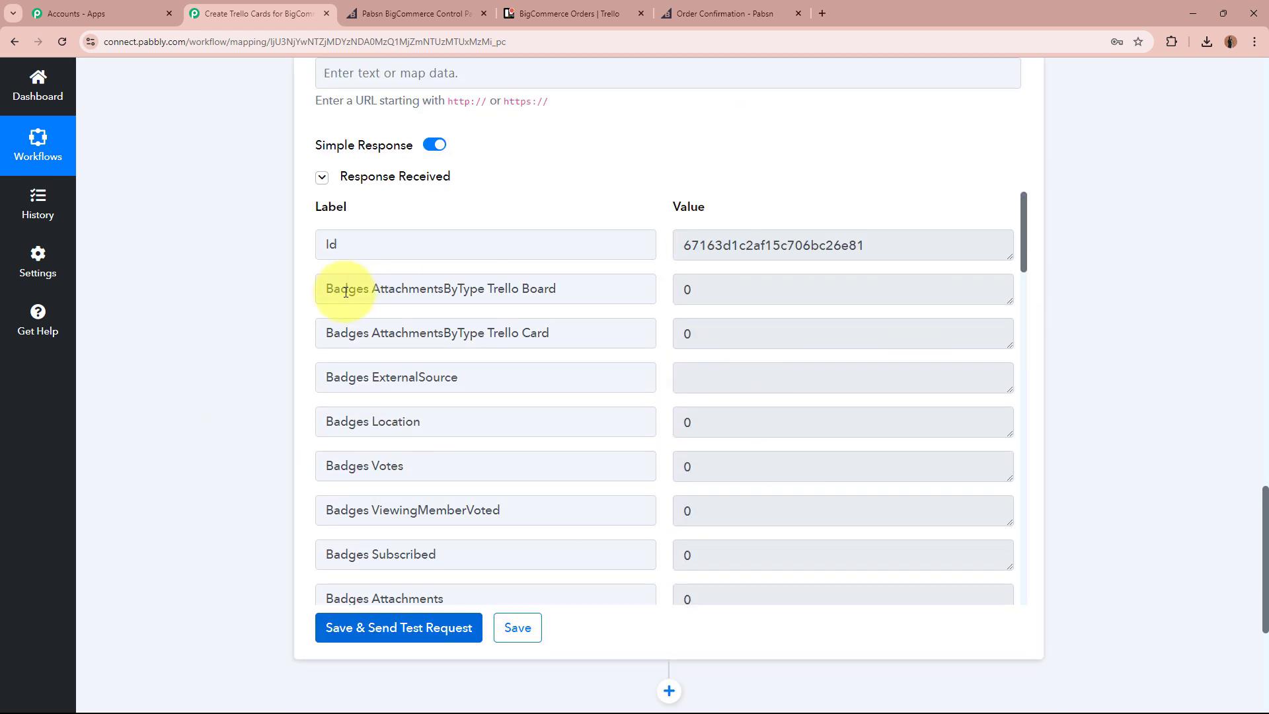
drag(881, 242, 526, 241)
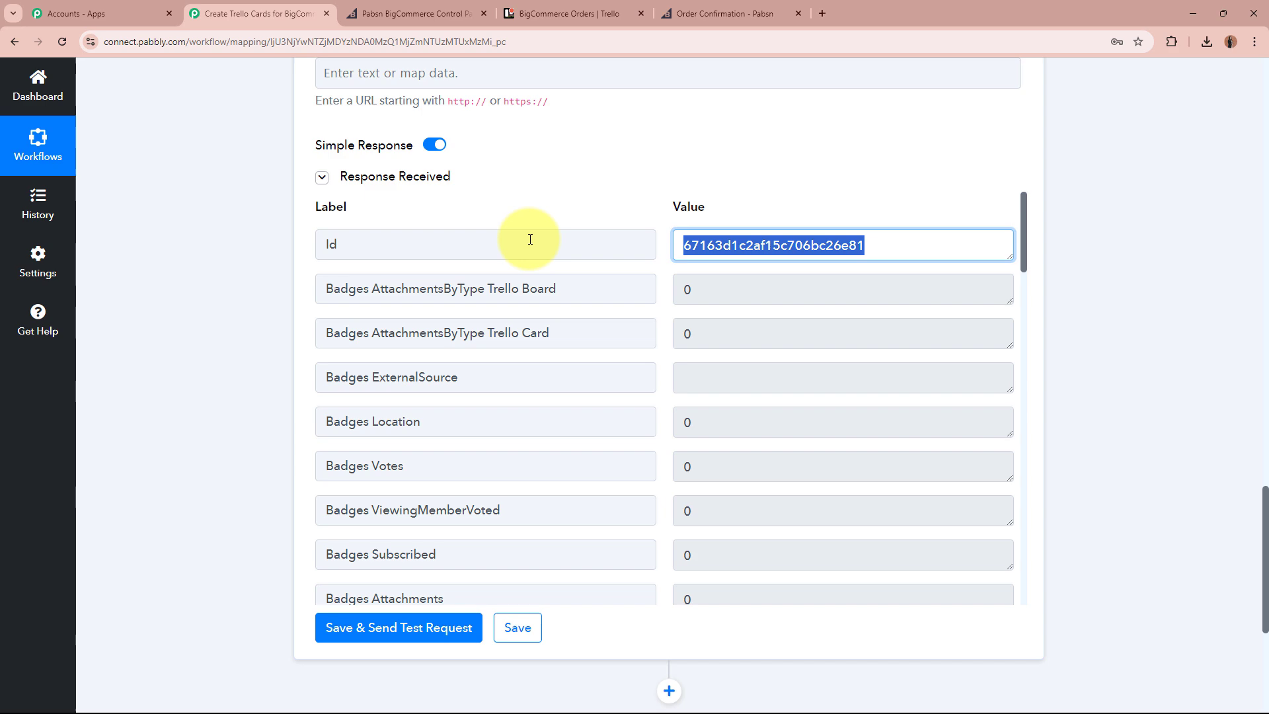
click(181, 343)
In Trello, open the new order 102 card and verify its customer description.
click(605, 7)
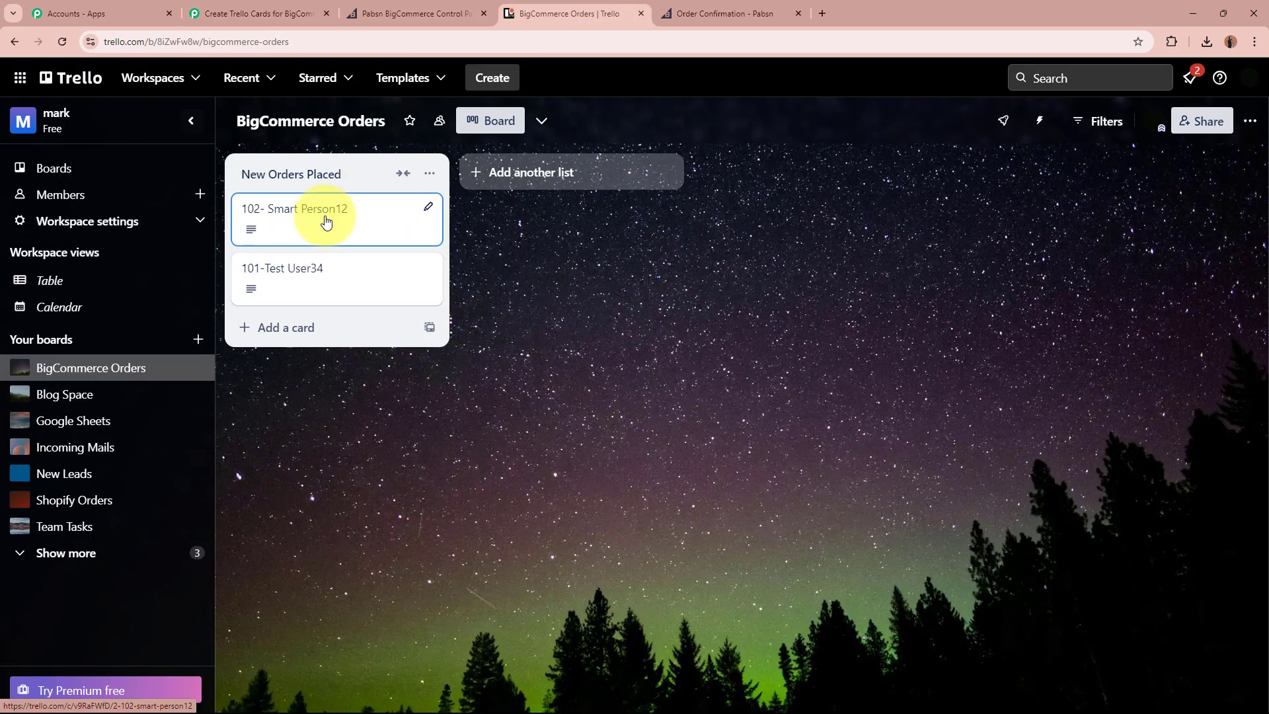
click(326, 222)
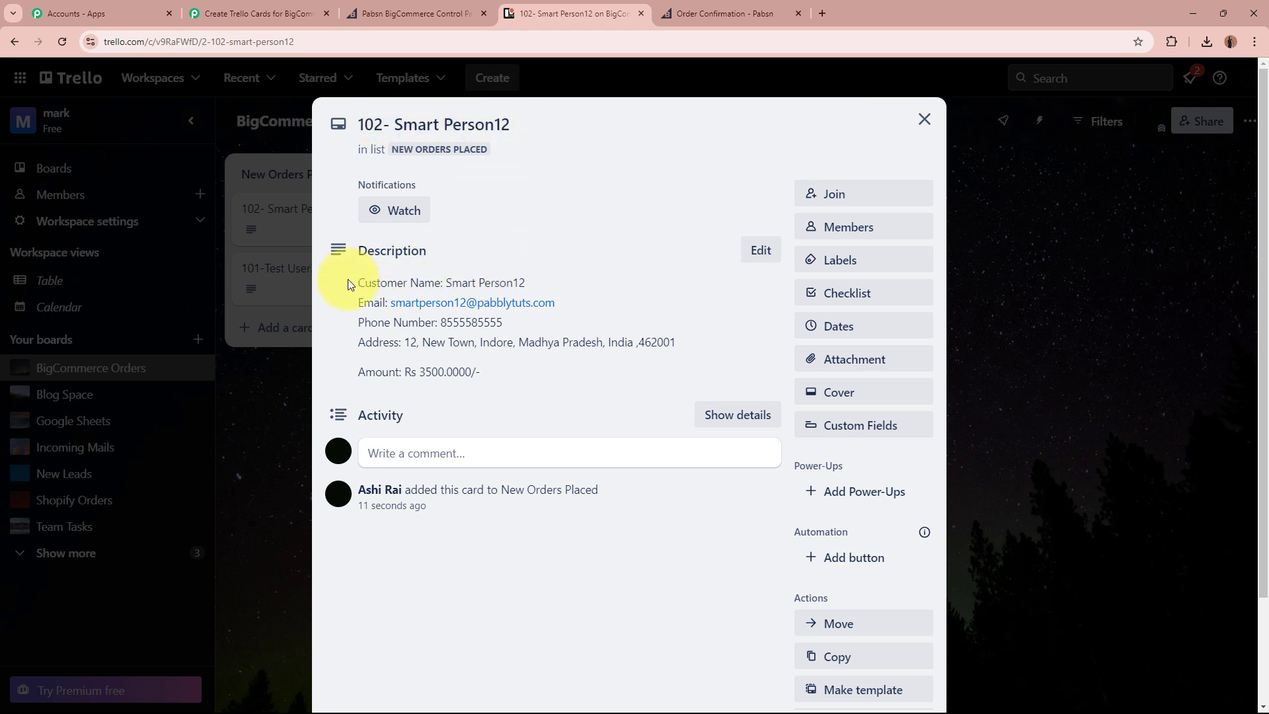
drag(353, 278, 482, 371)
click(486, 374)
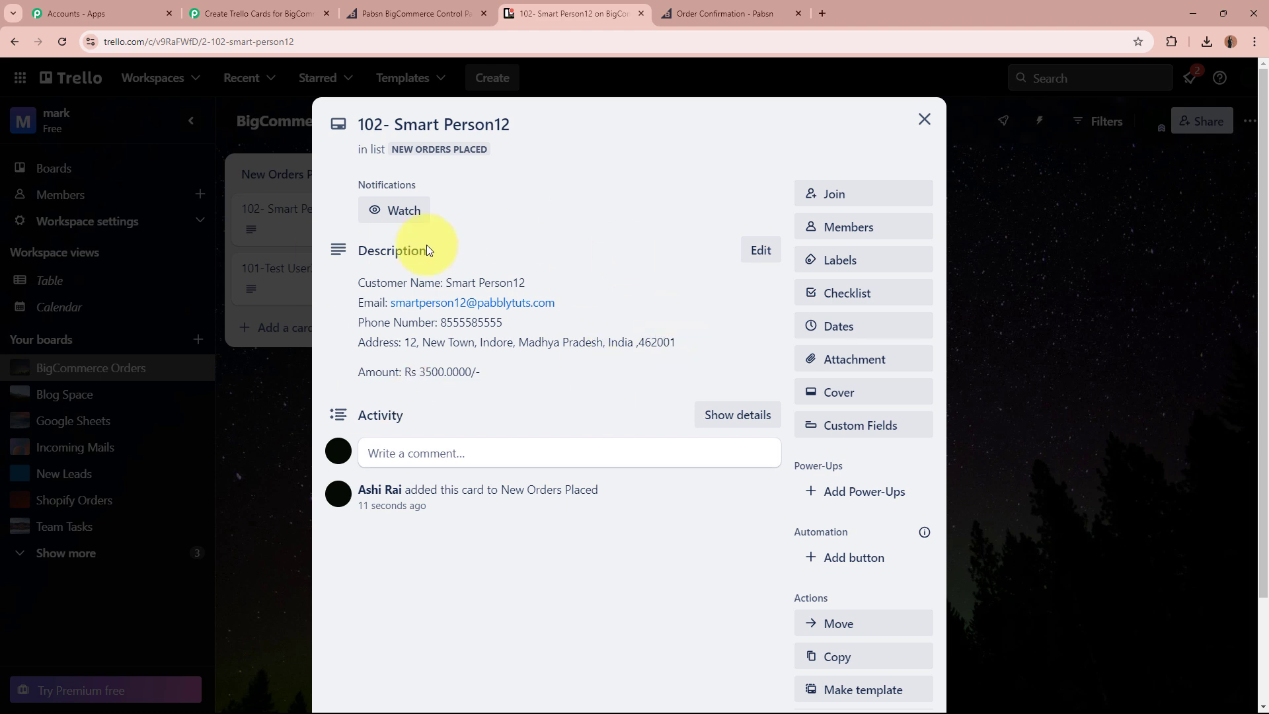
click(923, 121)
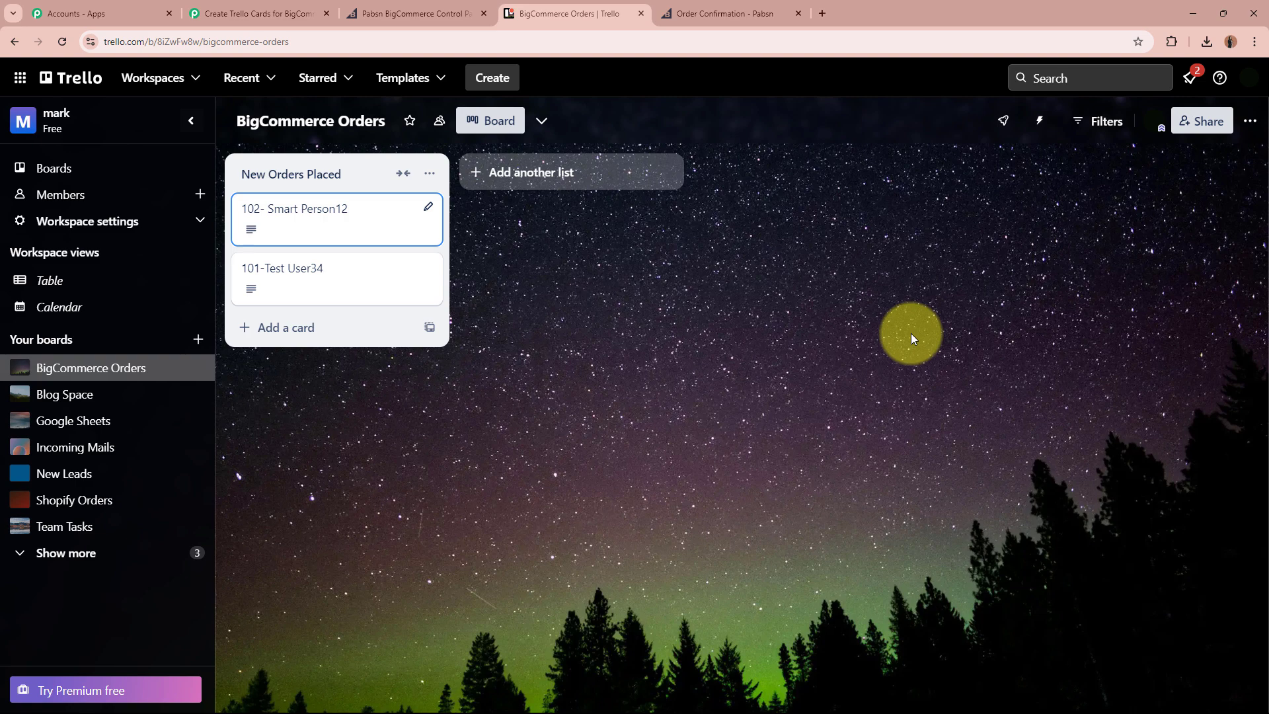
Back in Pabbly Connect, collapse the Trello step so all three workflow steps show.
click(254, 13)
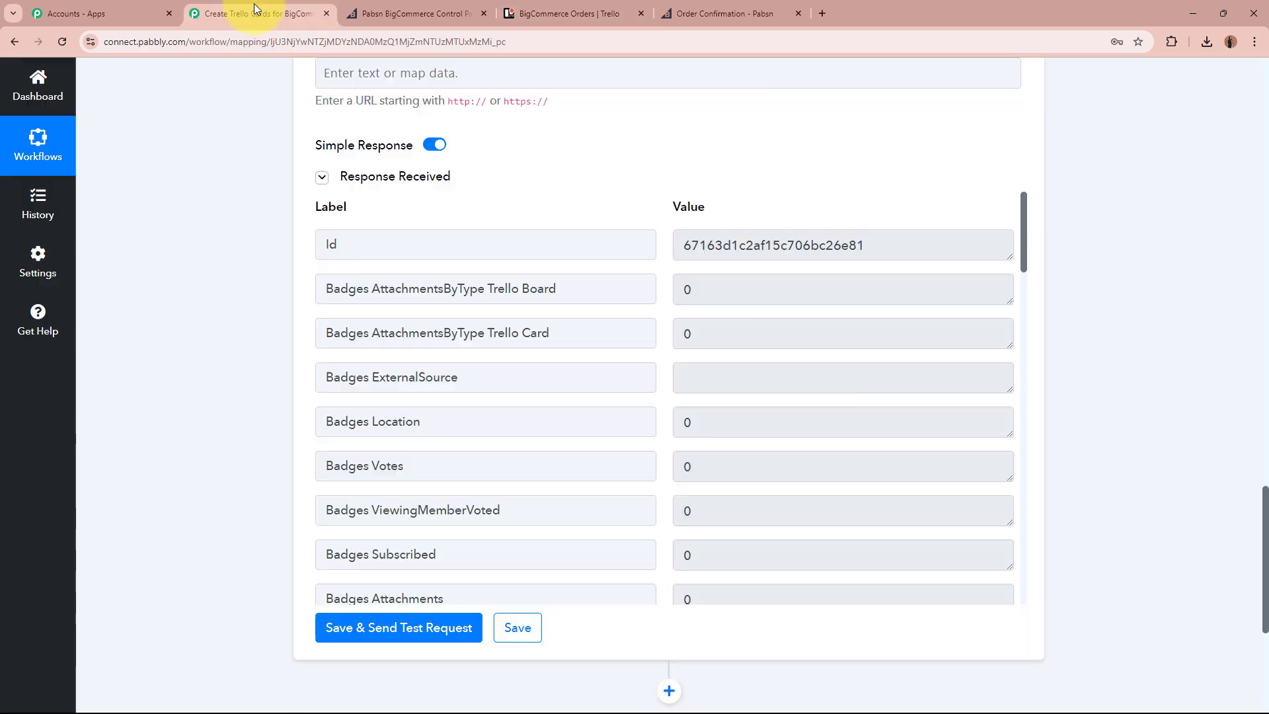
scroll(208, 351, up, 8)
scroll(209, 350, up, 10)
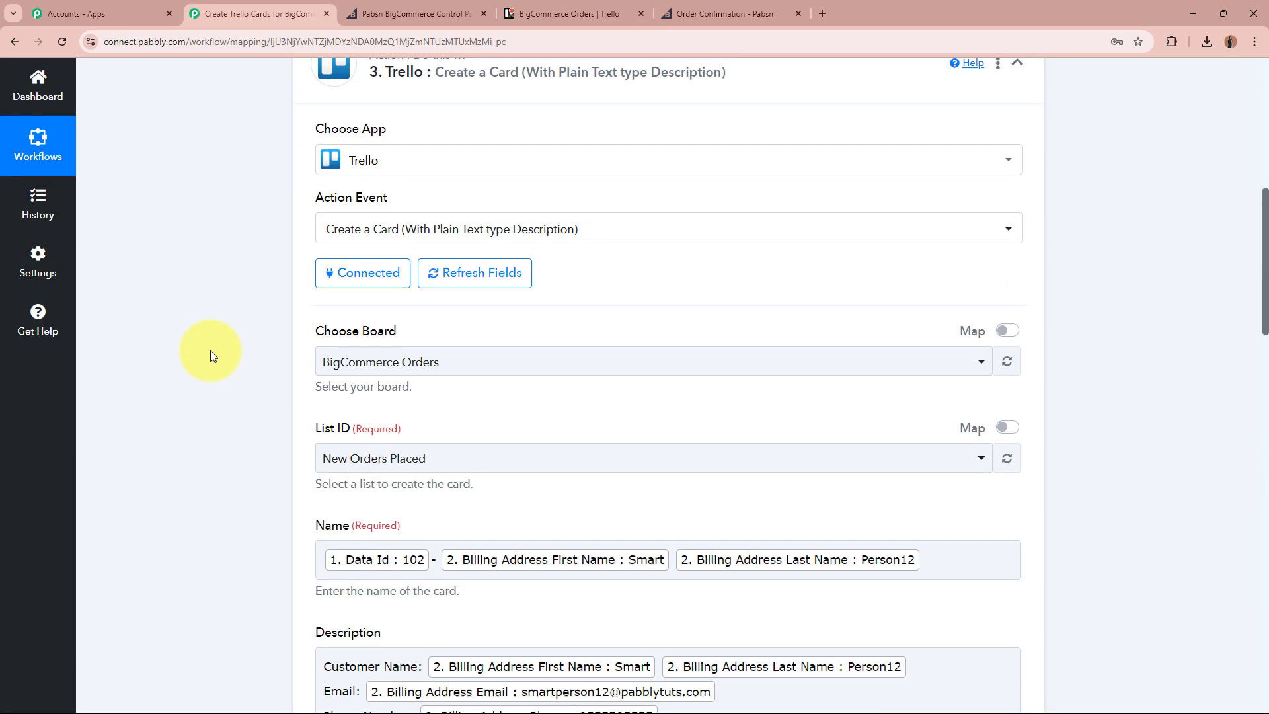
click(835, 261)
scroll(688, 297, up, 3)
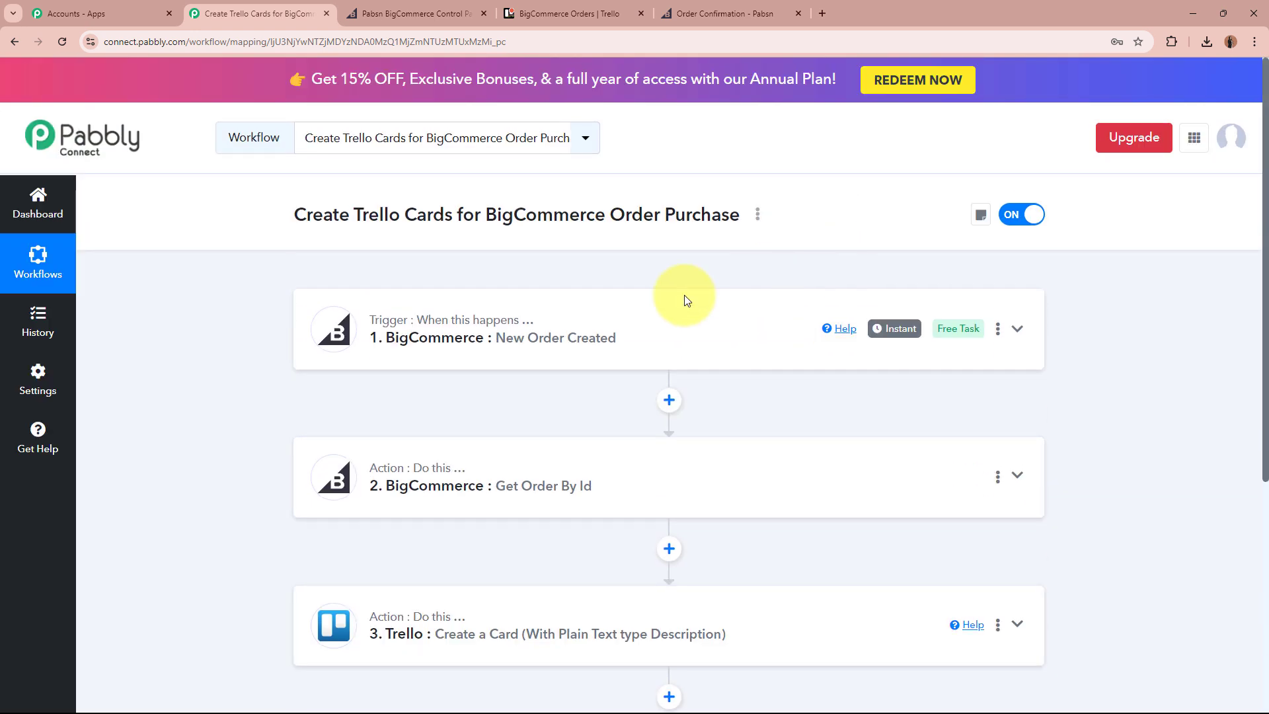